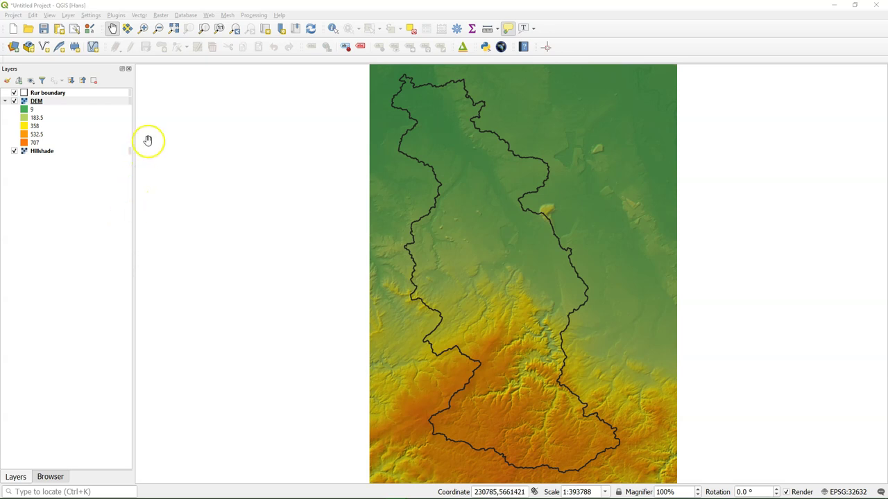
# Start Create Grid with Rectangle (Polygon) type and the extent taken from the Rur boundary layer.
pyautogui.click(138, 15)
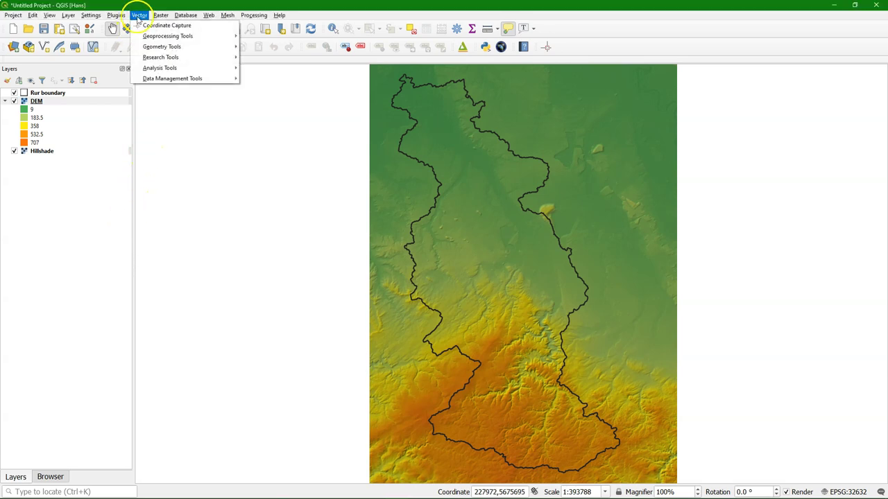
pyautogui.moveTo(161, 49)
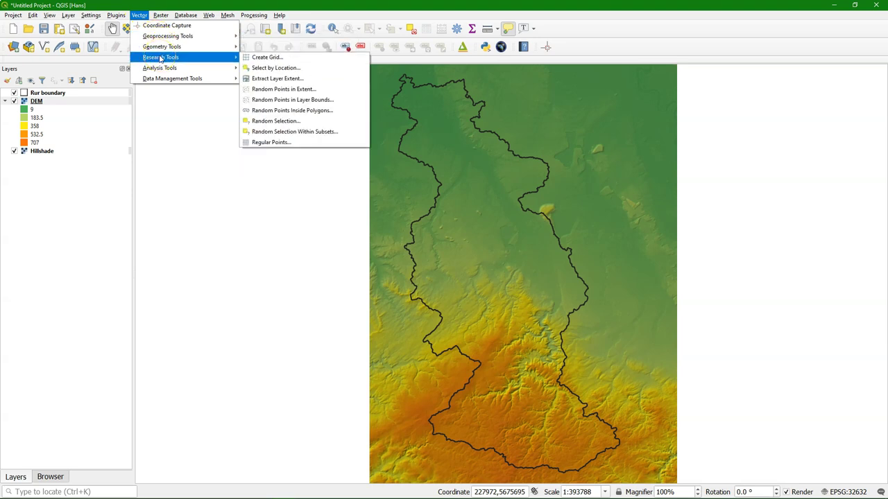
pyautogui.click(260, 58)
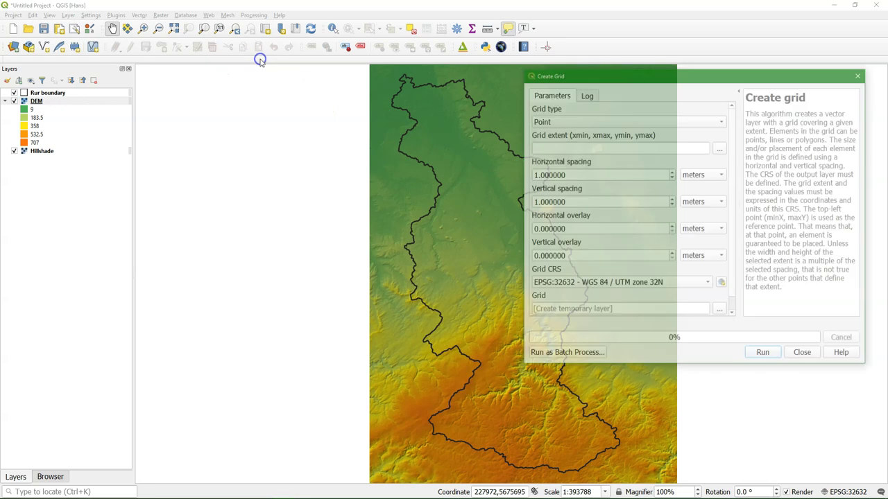
pyautogui.click(721, 122)
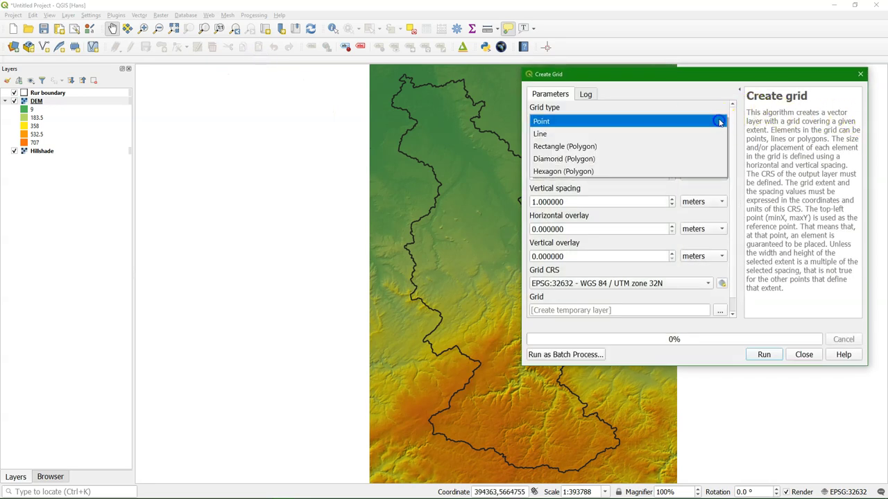
pyautogui.click(638, 146)
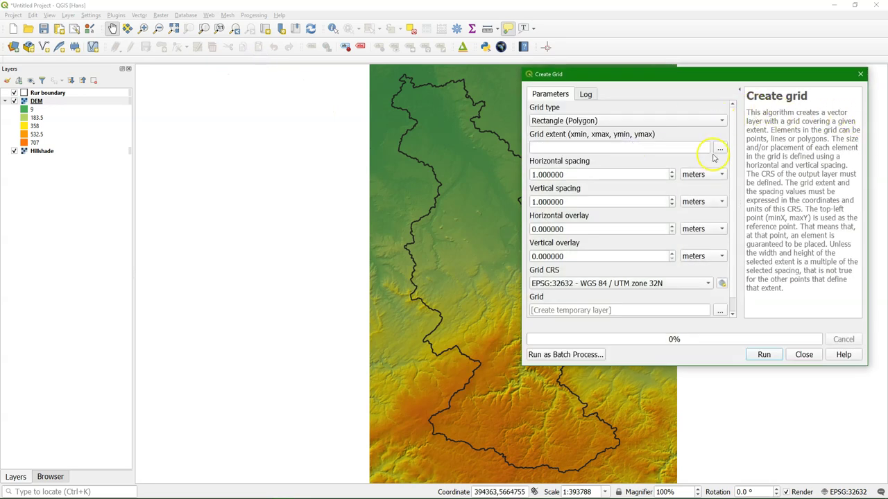
pyautogui.click(720, 149)
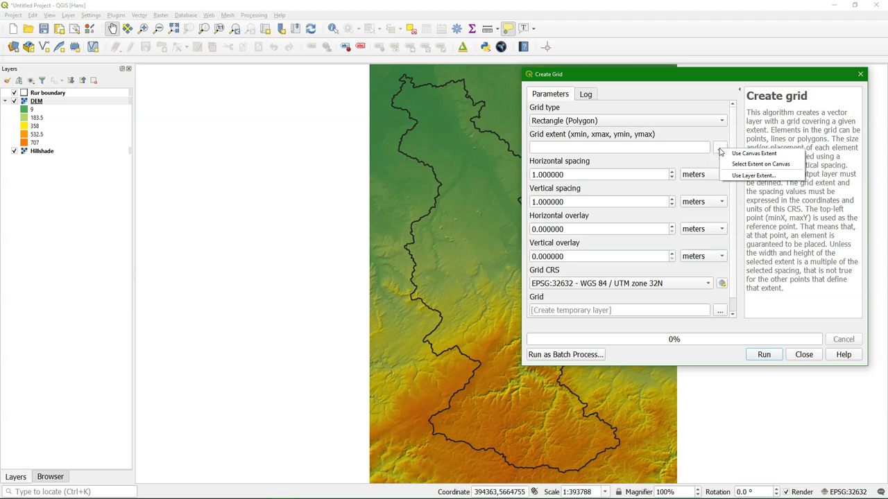
pyautogui.click(748, 176)
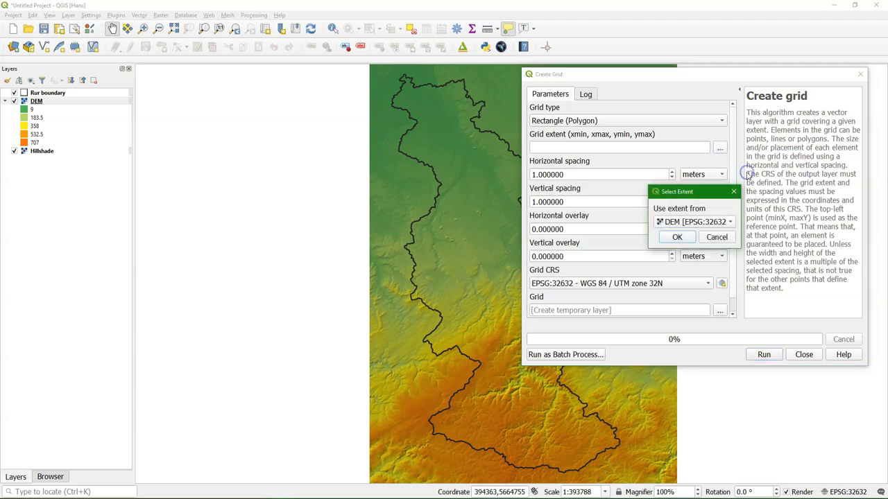
pyautogui.click(701, 223)
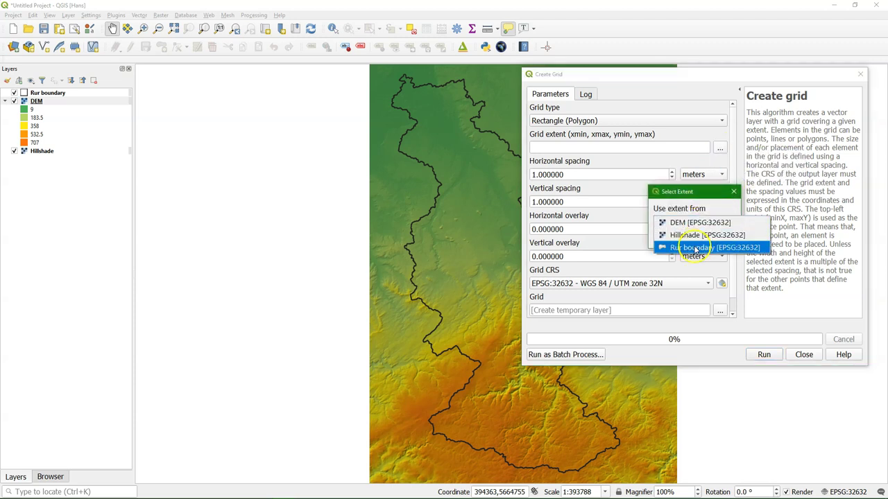
pyautogui.click(695, 249)
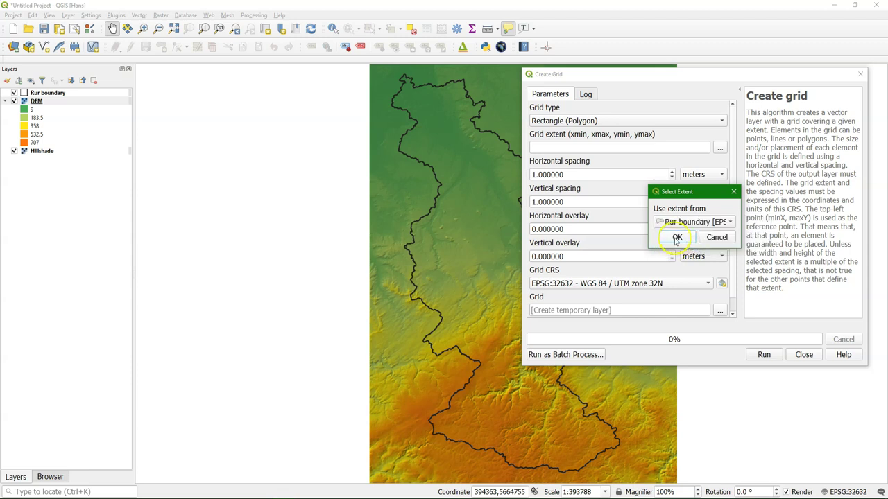
pyautogui.click(677, 238)
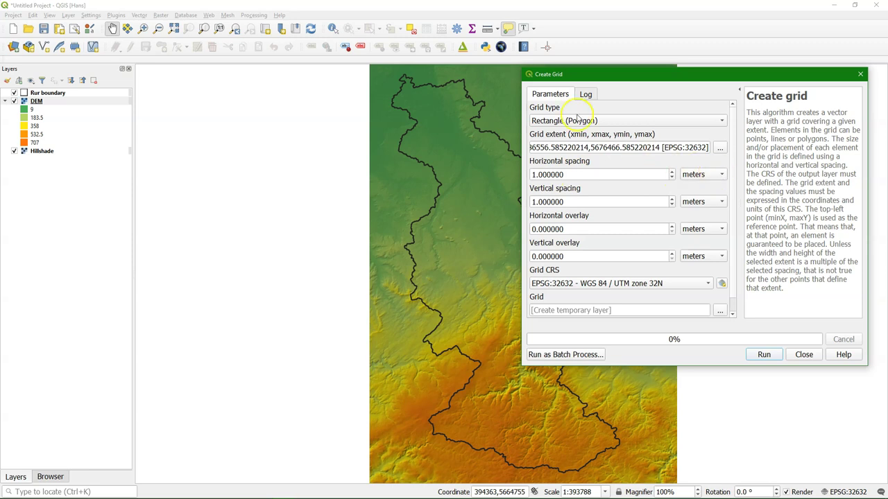
# Measure a distance across the map with the measuring tool.
pyautogui.click(489, 28)
pyautogui.click(412, 109)
pyautogui.moveTo(423, 109); pyautogui.dragTo(425, 109)
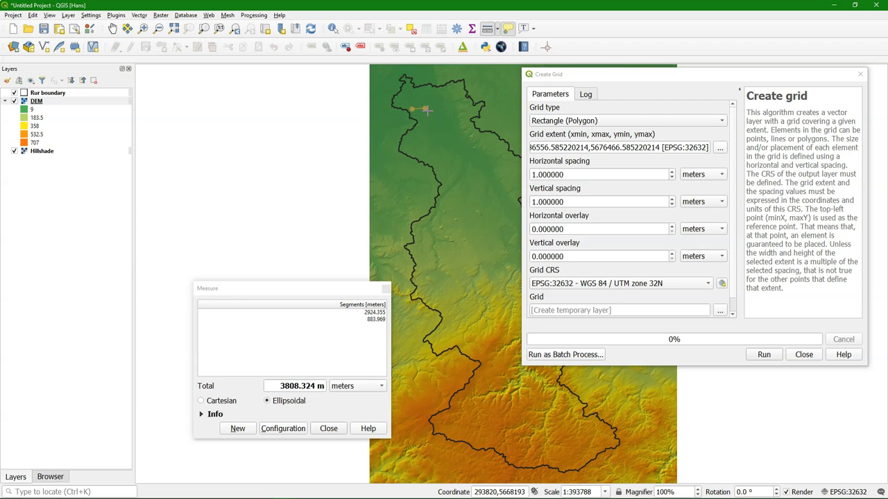
pyautogui.click(327, 429)
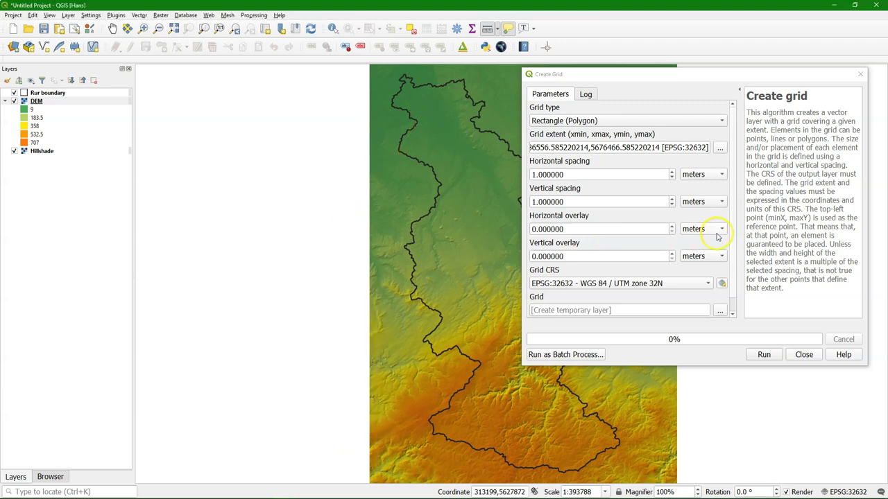
# Set horizontal and vertical spacing to 3 kilometers and generate the grid.
pyautogui.click(702, 174)
pyautogui.click(704, 186)
pyautogui.click(536, 175)
pyautogui.write('3')
pyautogui.click(702, 201)
pyautogui.click(699, 213)
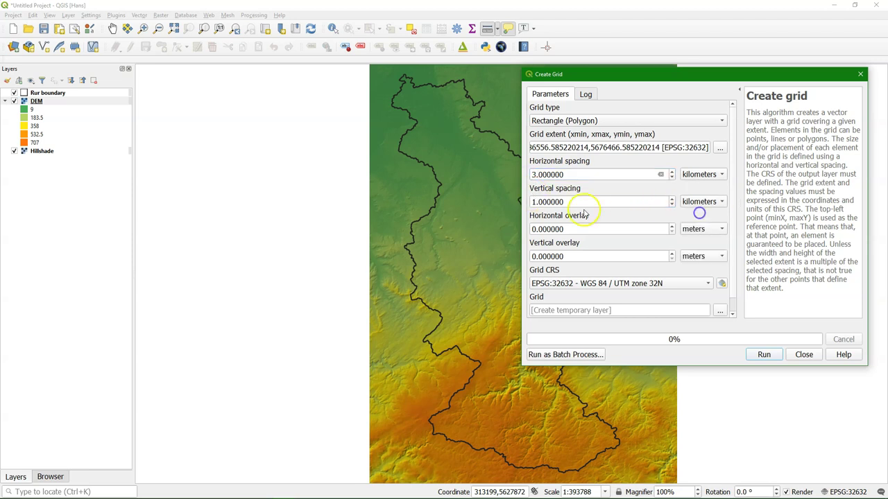
pyautogui.click(535, 202)
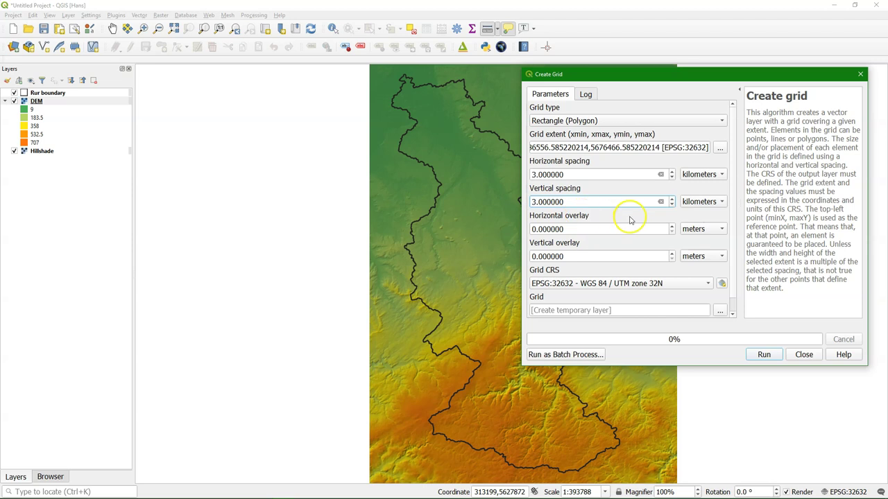
pyautogui.write('3')
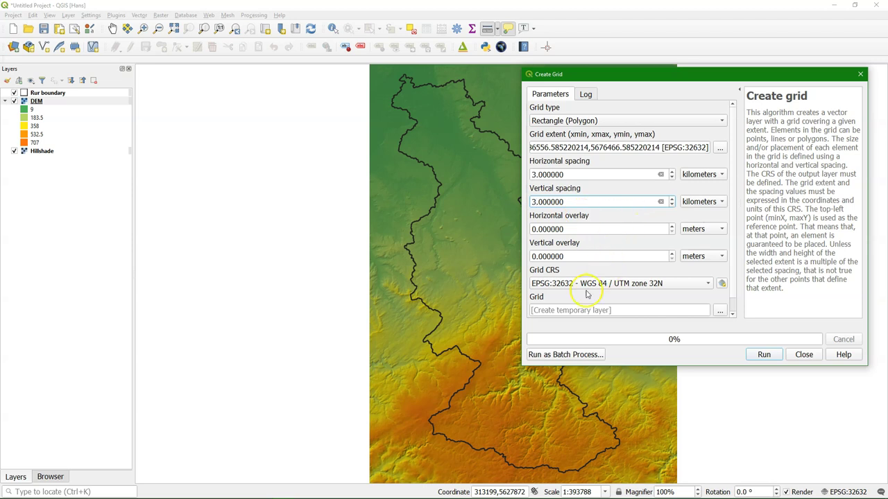
pyautogui.click(770, 355)
pyautogui.click(803, 356)
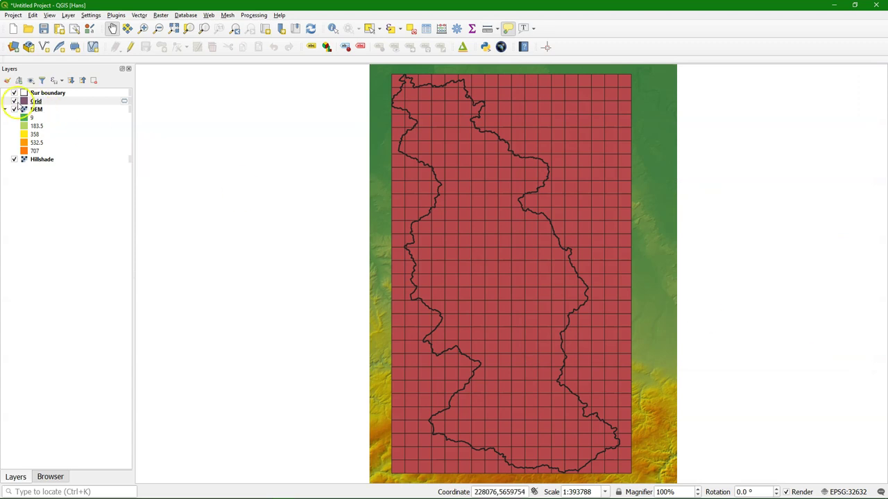
# Use Select by Location to select Grid features intersecting the Rur boundary layer.
pyautogui.click(139, 14)
pyautogui.moveTo(184, 59)
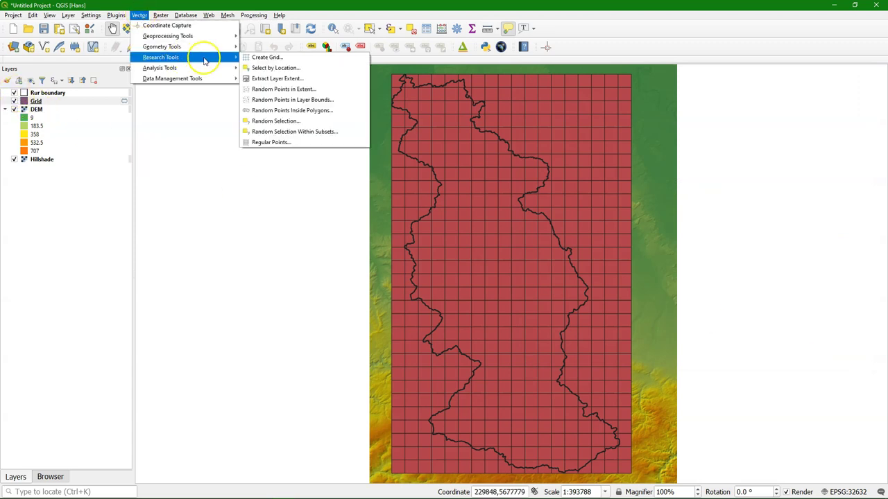
pyautogui.click(274, 67)
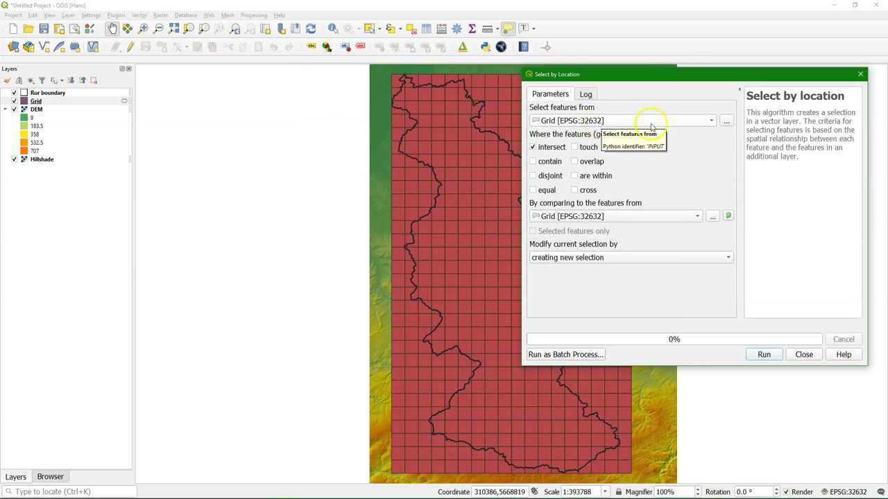
pyautogui.click(684, 218)
pyautogui.click(634, 228)
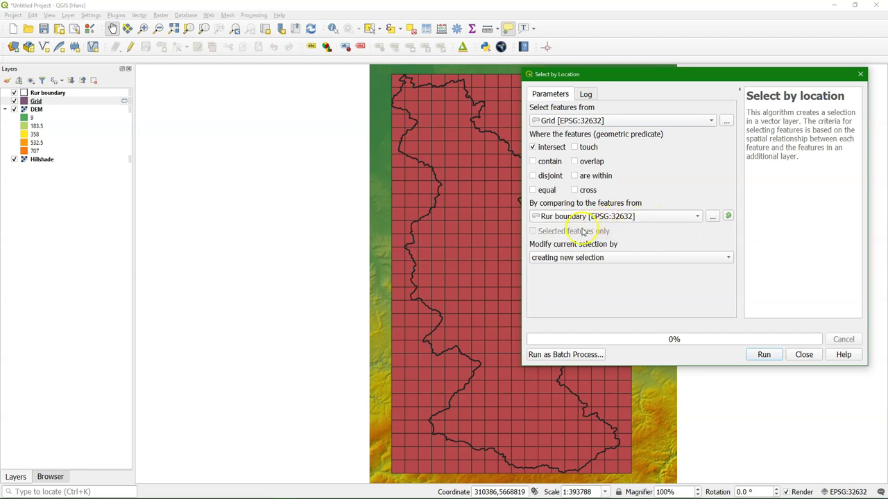
pyautogui.click(762, 355)
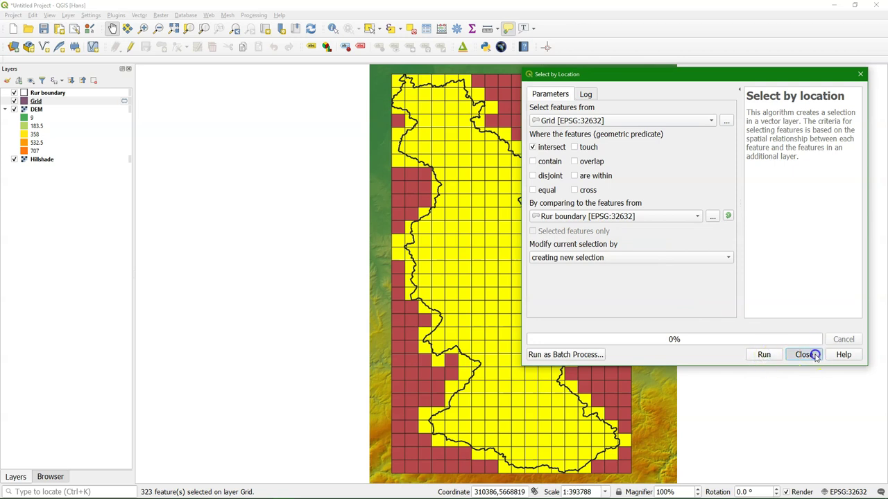
pyautogui.click(807, 354)
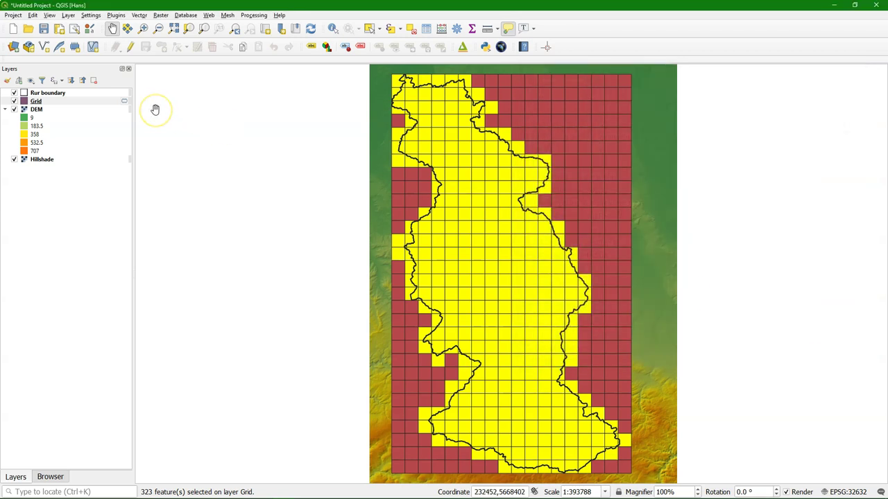
# In the Grid attribute table, enable editing, invert the selection and delete the 217 outside cells.
pyautogui.rightClick(54, 101)
pyautogui.click(88, 205)
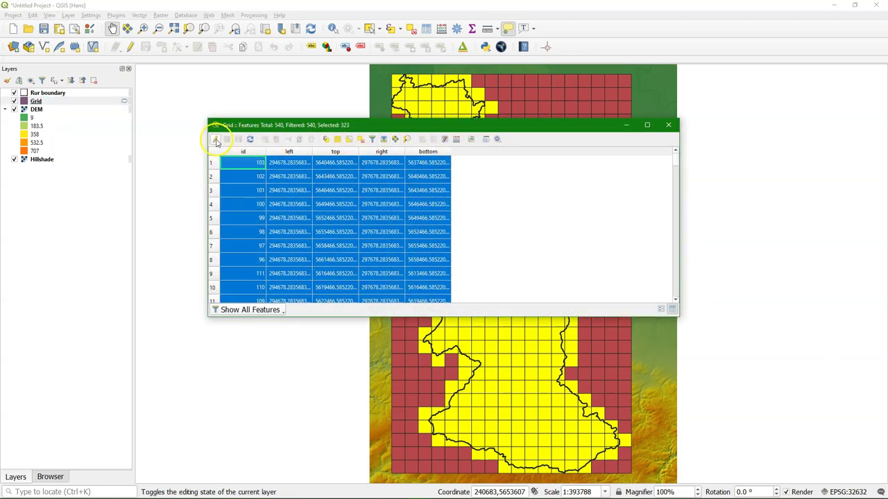
pyautogui.click(214, 138)
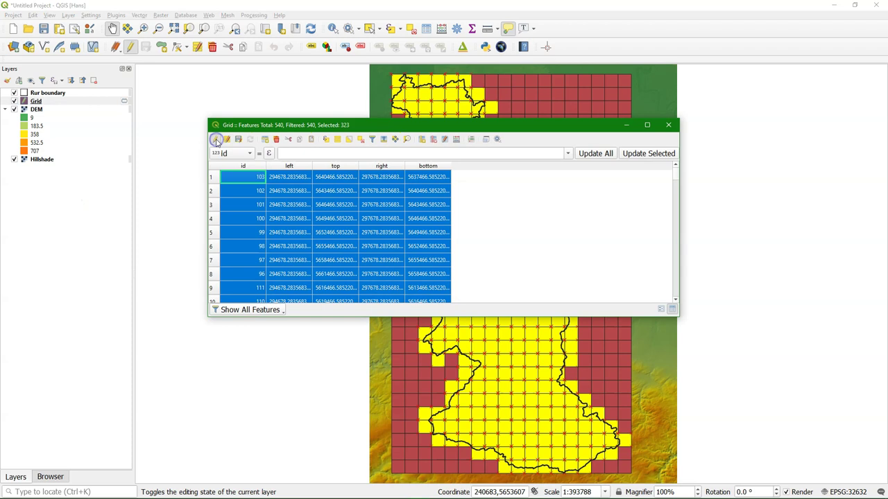
pyautogui.click(349, 139)
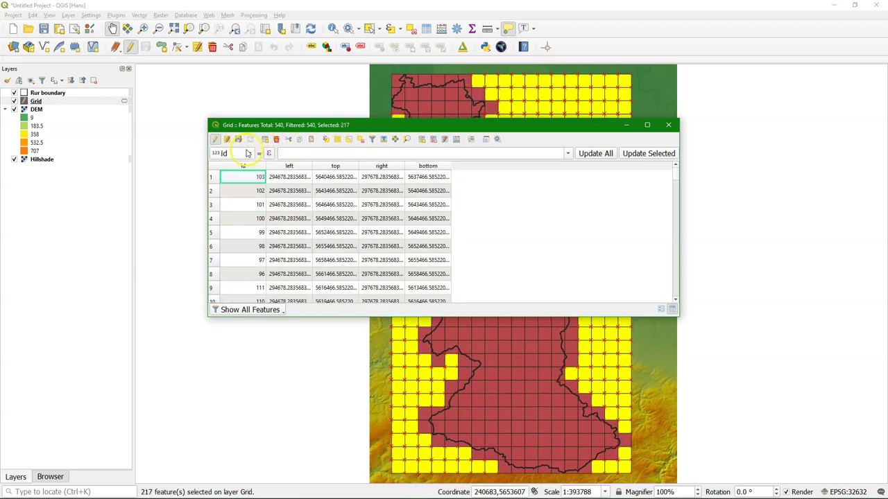
pyautogui.click(276, 140)
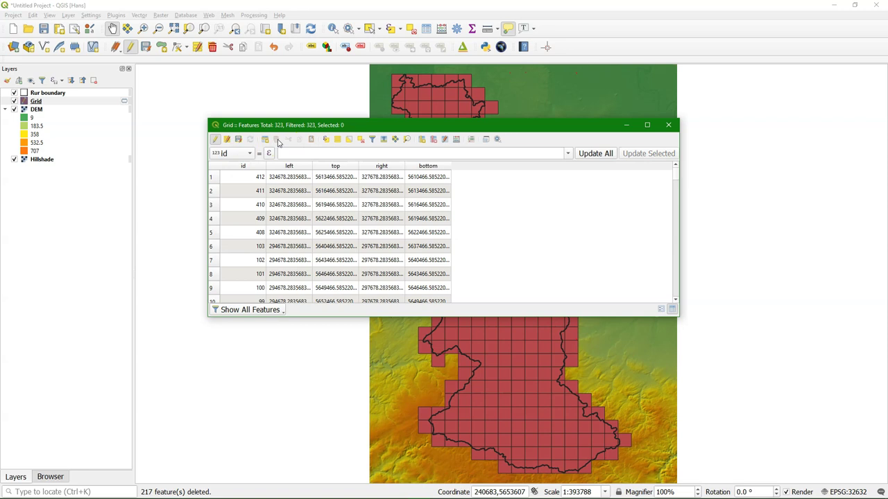
# Stop editing, save the Grid layer changes and close the attribute table.
pyautogui.click(215, 139)
pyautogui.click(412, 260)
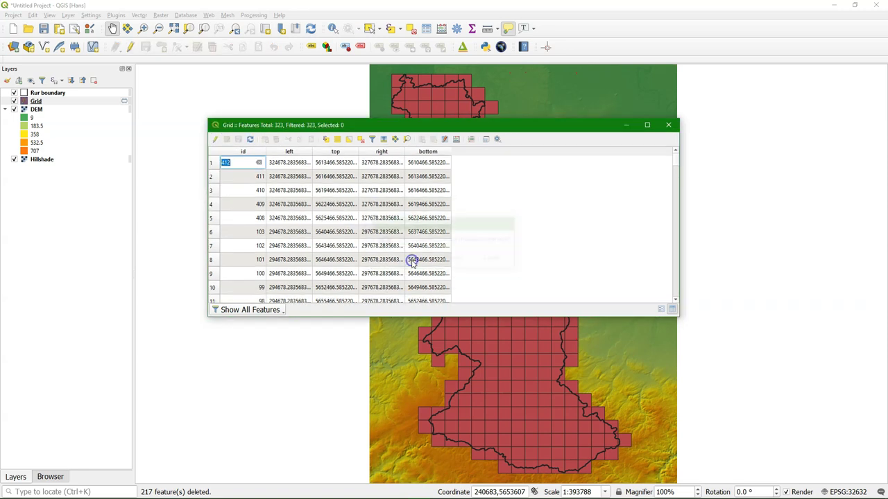
pyautogui.click(668, 124)
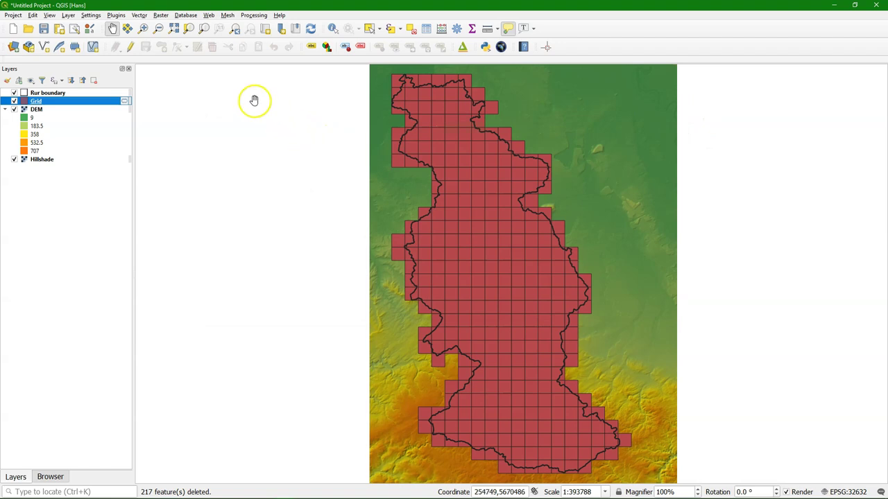
pyautogui.click(254, 14)
# Open Zonal statistics from the Processing Toolbox's Raster analysis and choose DEM as the raster.
pyautogui.click(258, 25)
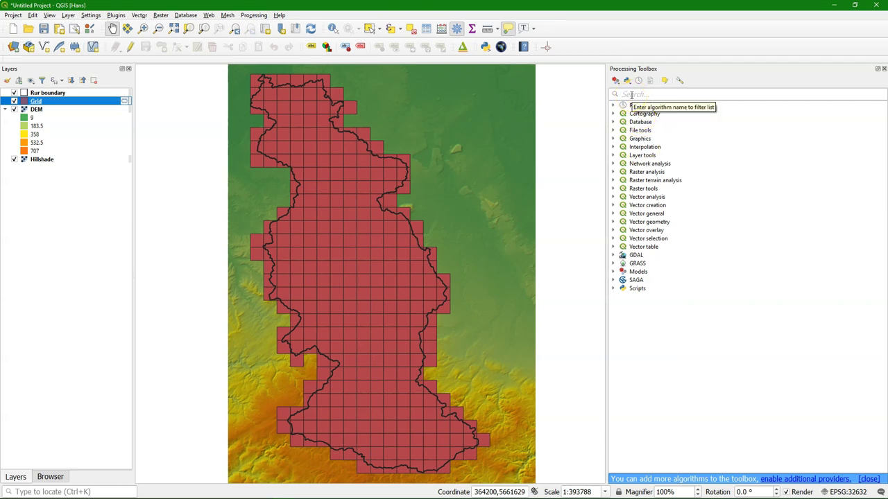
pyautogui.click(613, 171)
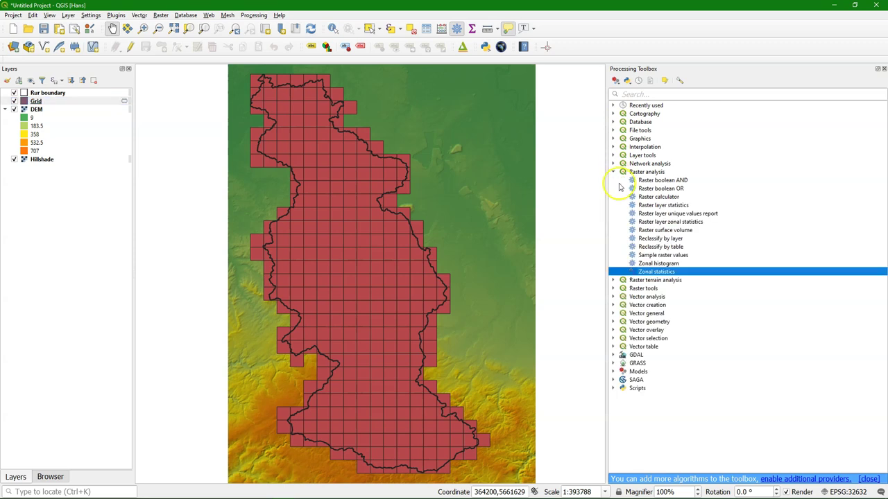
pyautogui.doubleClick(652, 272)
pyautogui.click(703, 119)
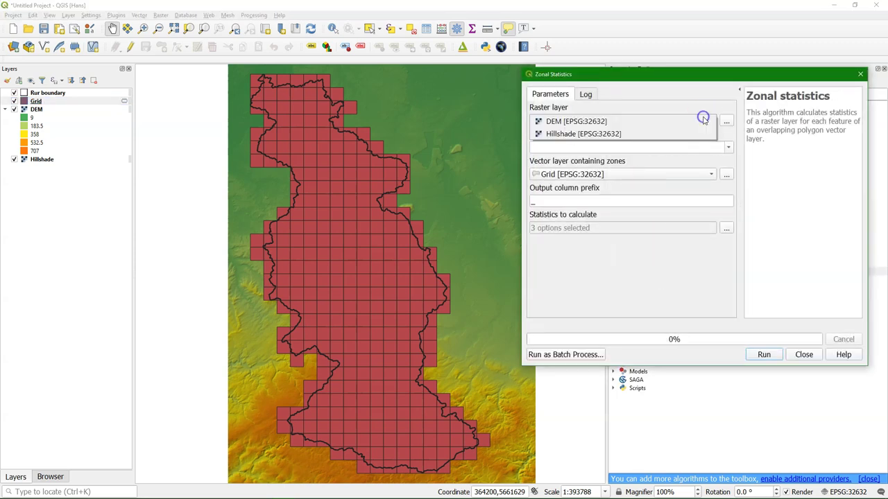
pyautogui.click(576, 121)
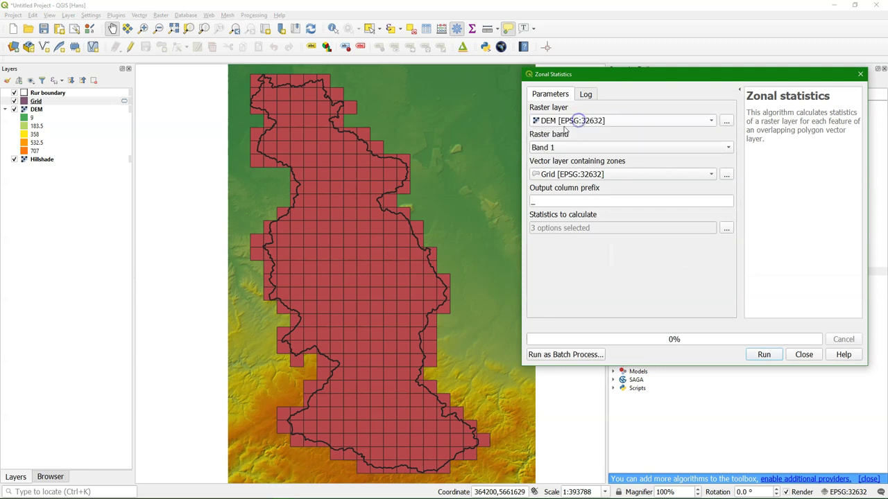
# Set the output prefix to DEM_, calculate only the Mean statistic, and run it.
pyautogui.click(532, 203)
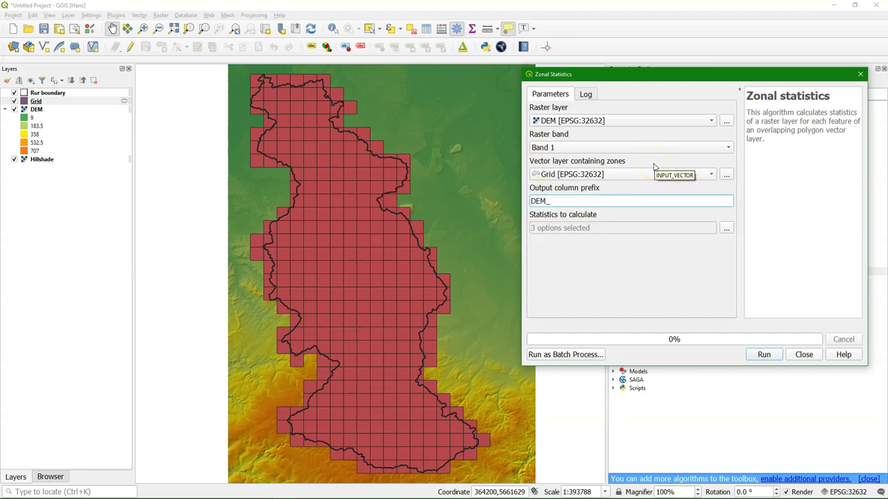
pyautogui.click(726, 228)
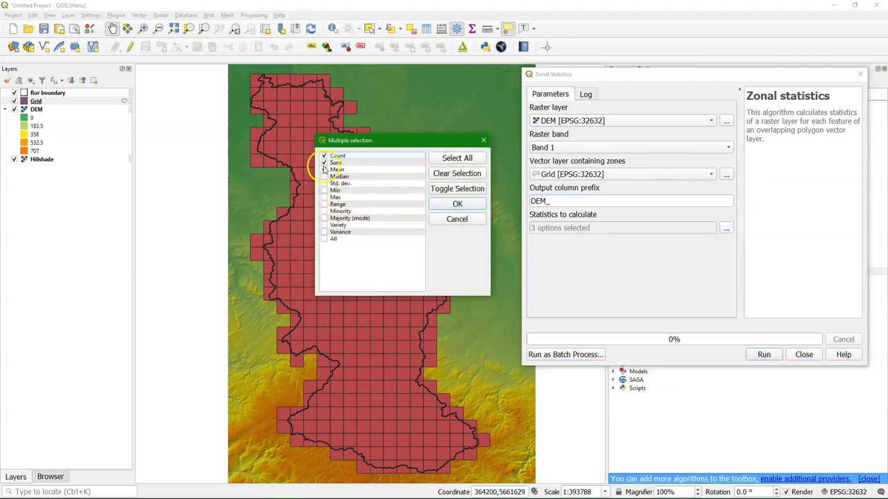
pyautogui.click(323, 170)
pyautogui.click(323, 156)
pyautogui.click(323, 162)
pyautogui.click(461, 205)
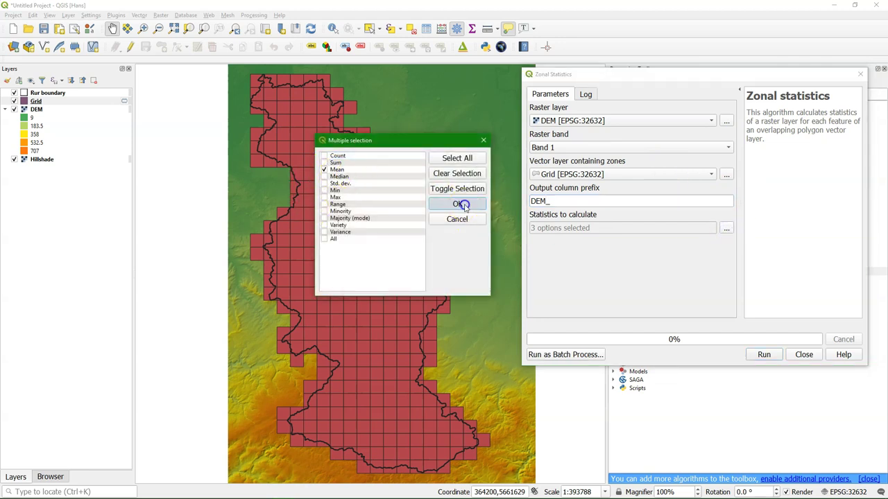
pyautogui.click(763, 355)
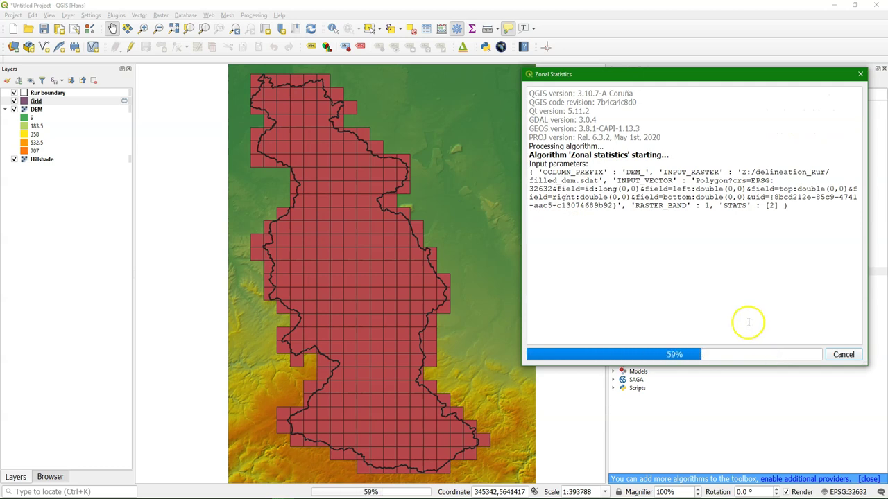
pyautogui.click(802, 355)
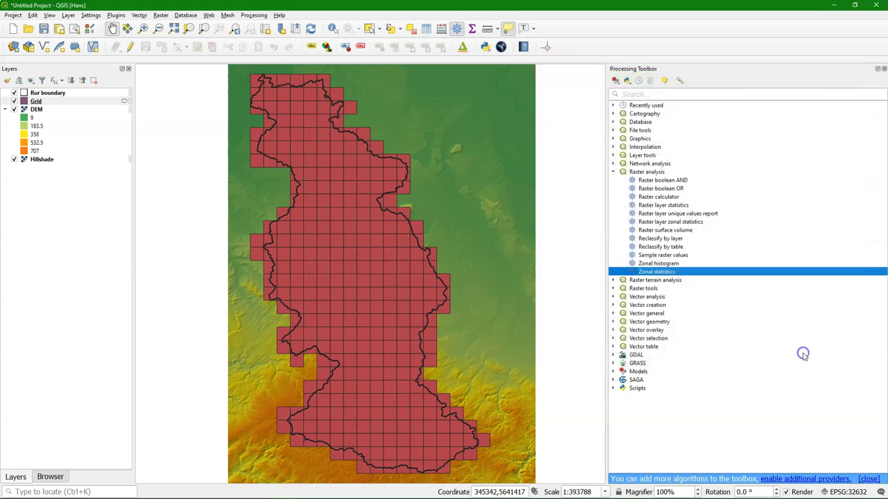
pyautogui.rightClick(34, 101)
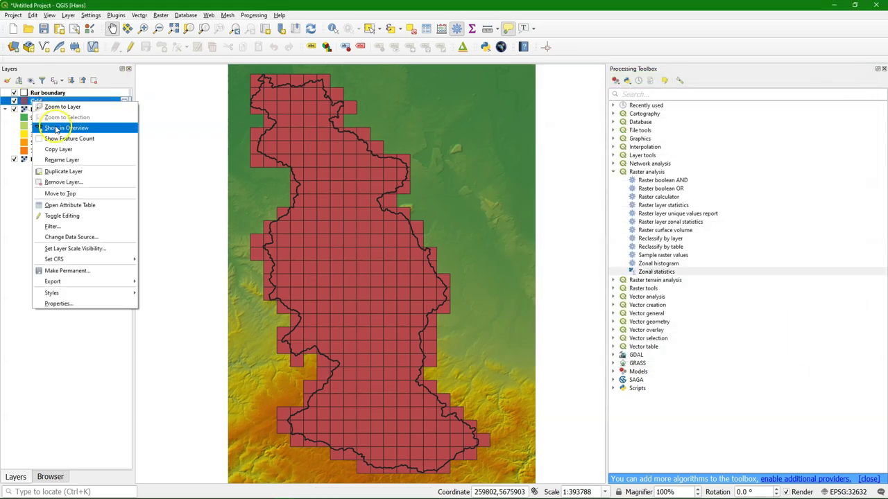
pyautogui.click(67, 205)
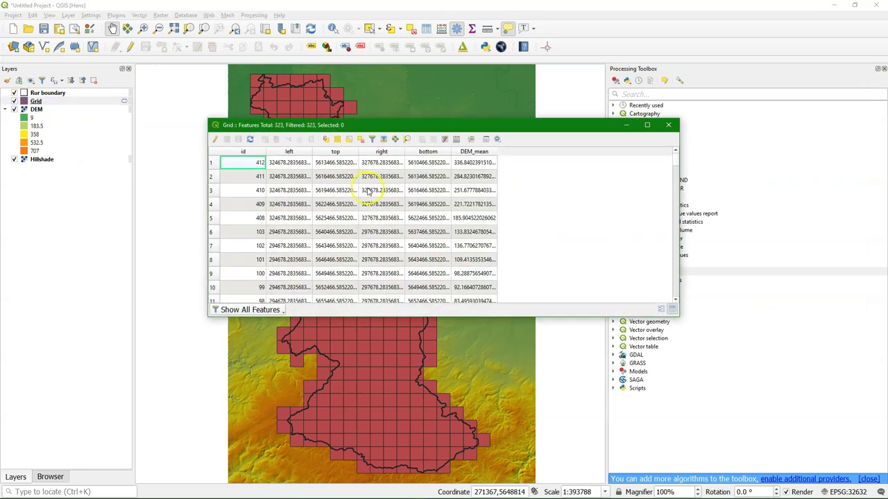
pyautogui.click(675, 166)
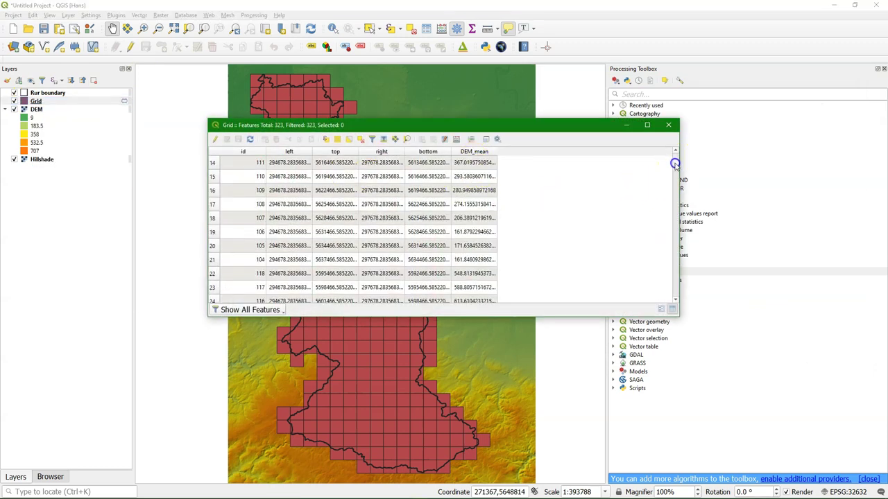
pyautogui.moveTo(675, 167); pyautogui.dragTo(681, 143)
pyautogui.click(669, 126)
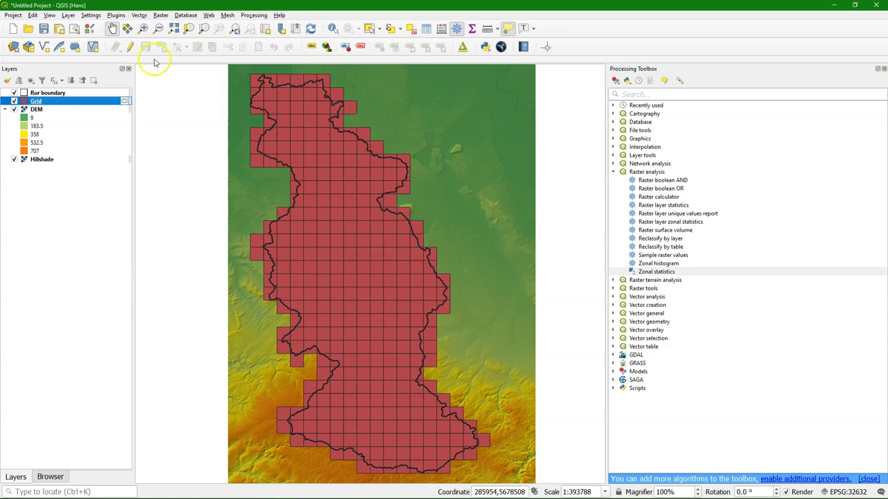
# Switch the Grid layer to Graduated symbology classified by DEM_mean.
pyautogui.click(883, 69)
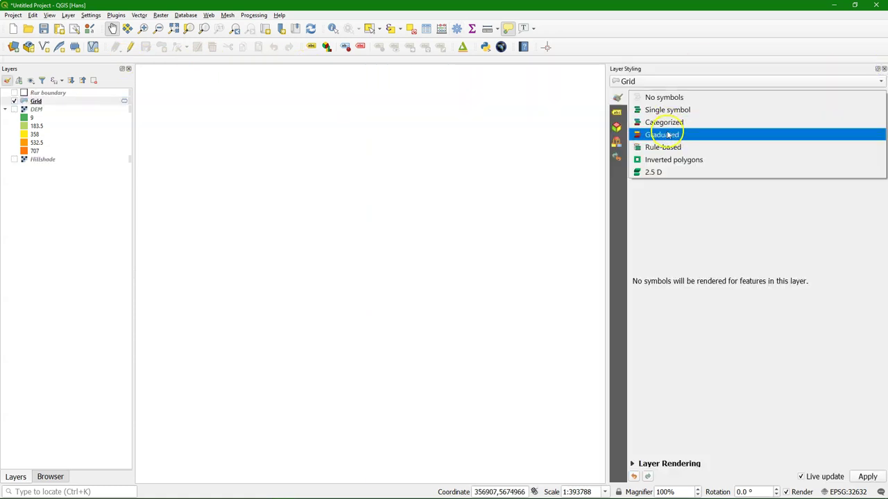
pyautogui.click(665, 133)
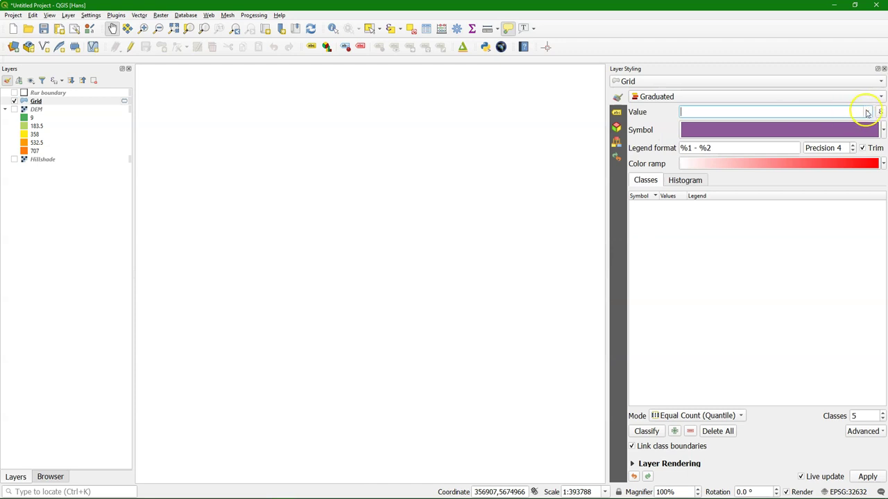
pyautogui.click(867, 112)
pyautogui.click(725, 179)
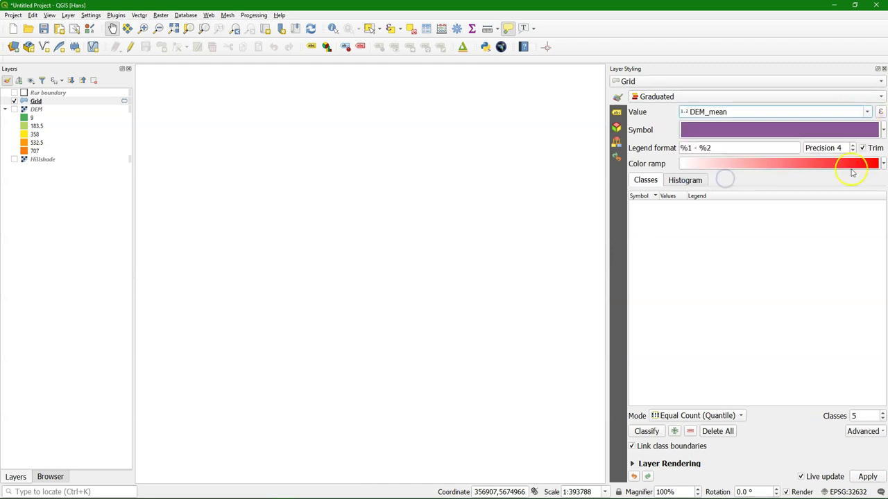
# Create a cpt-city colour ramp using the Topography wiki-knutux palette.
pyautogui.click(883, 163)
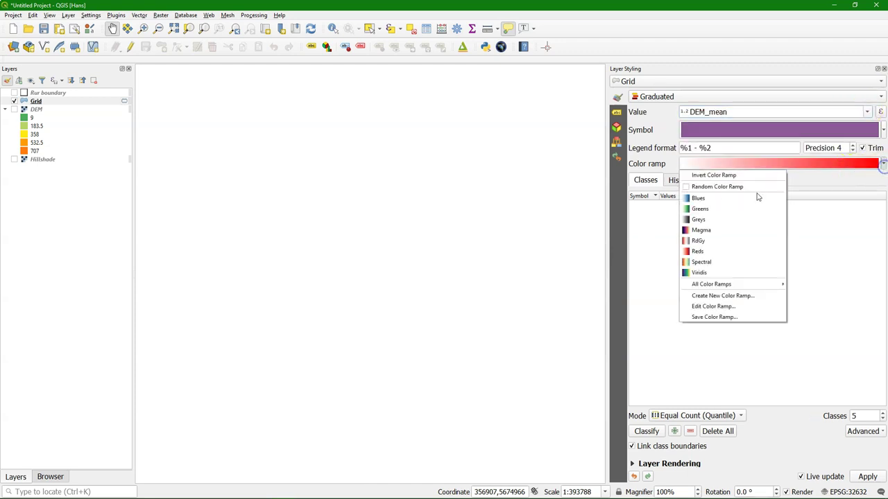
pyautogui.click(728, 295)
pyautogui.click(466, 258)
pyautogui.click(453, 290)
pyautogui.click(435, 267)
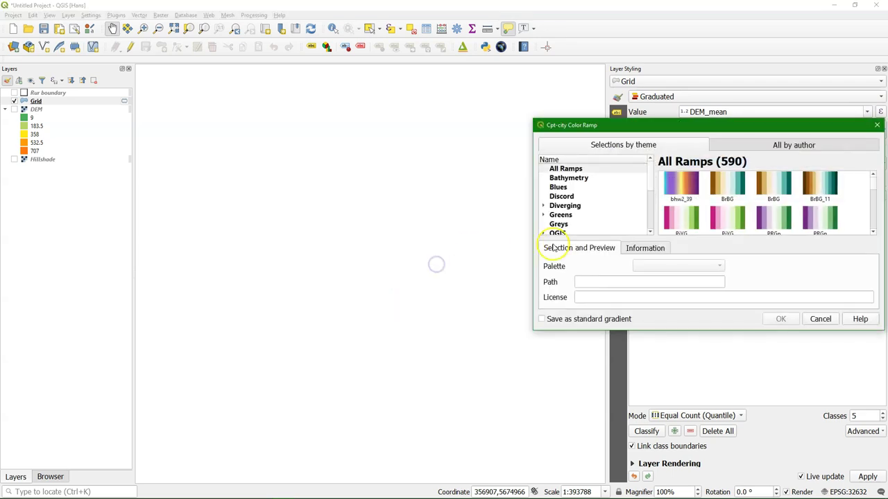
pyautogui.click(569, 215)
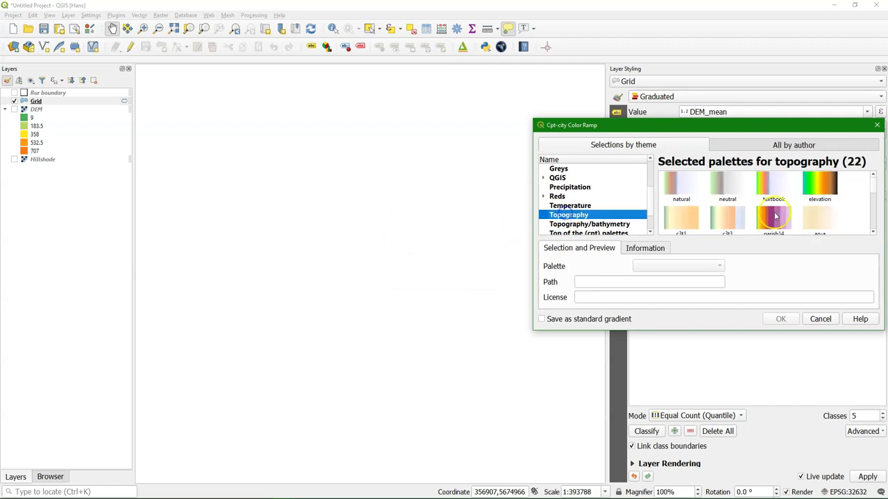
pyautogui.moveTo(876, 187); pyautogui.dragTo(868, 212)
pyautogui.click(767, 210)
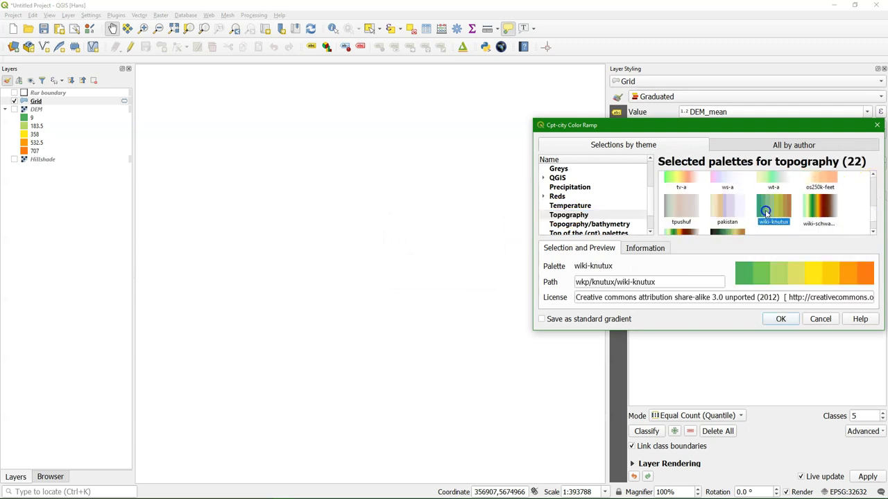
pyautogui.click(781, 319)
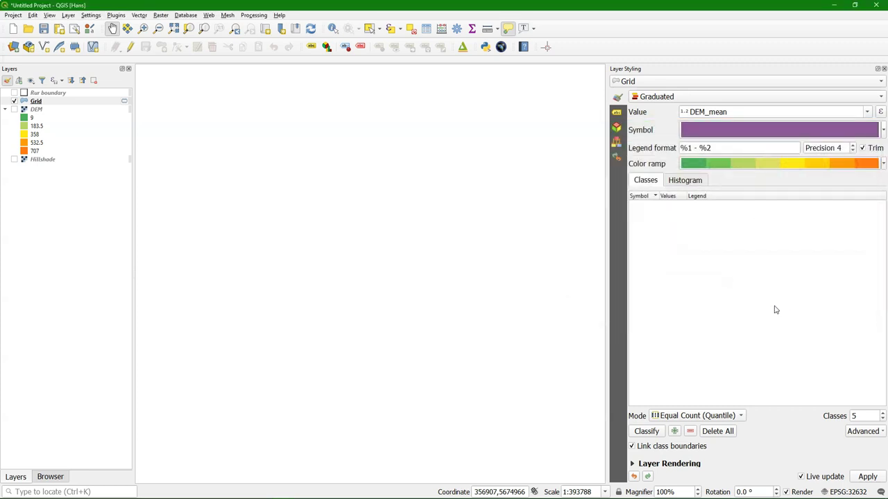
# Set the classification mode to Natural Breaks (Jenks) and close the styling panel.
pyautogui.click(739, 415)
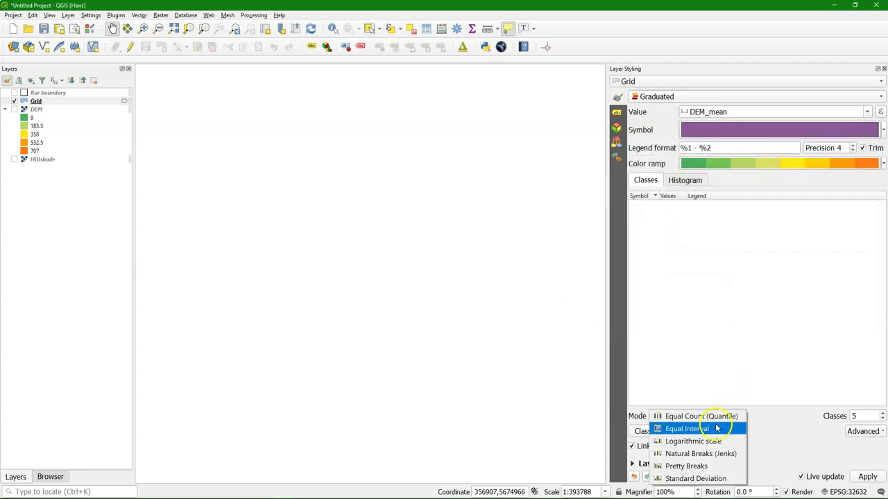
pyautogui.click(716, 453)
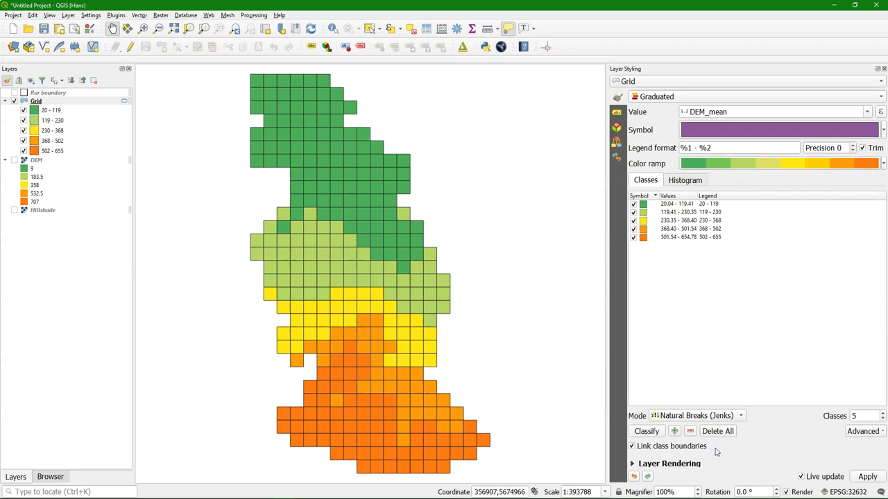
pyautogui.click(883, 69)
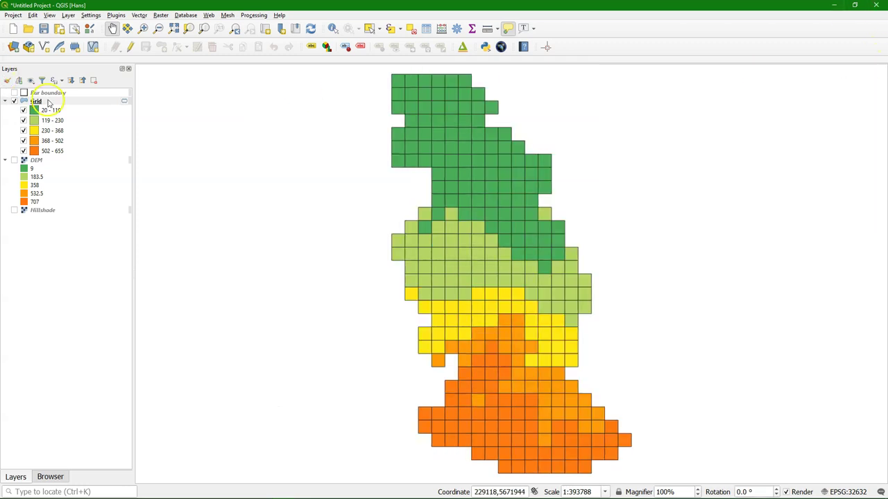
# Open the 20 - 119 class symbol and add three Simple fill layers above the green fill.
pyautogui.doubleClick(34, 111)
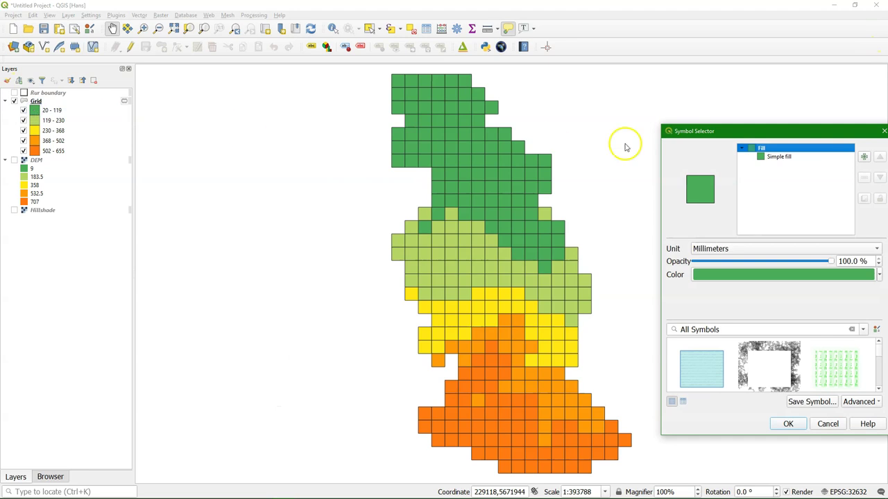
pyautogui.moveTo(708, 131); pyautogui.dragTo(651, 82)
pyautogui.click(718, 105)
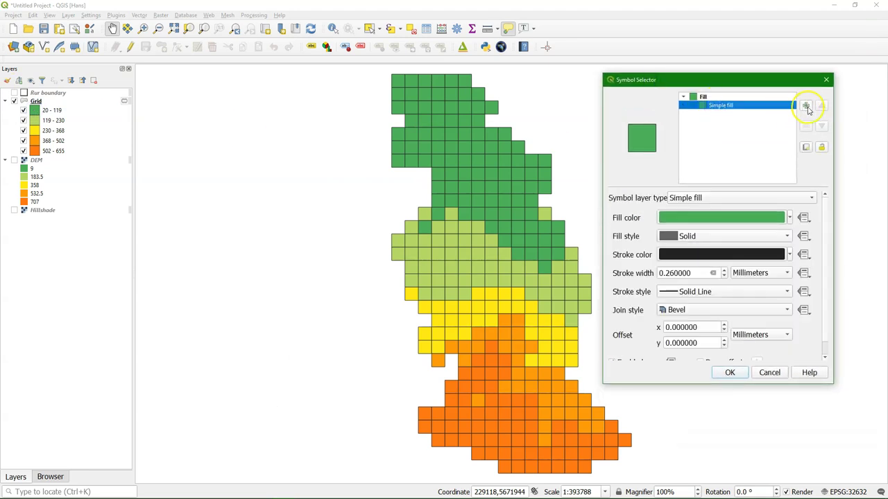
pyautogui.click(806, 107)
pyautogui.click(806, 107)
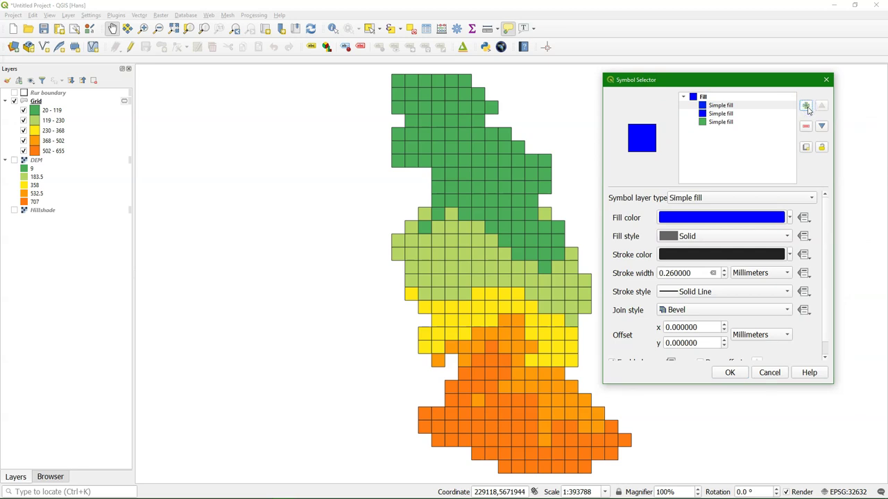
pyautogui.click(807, 107)
pyautogui.click(715, 130)
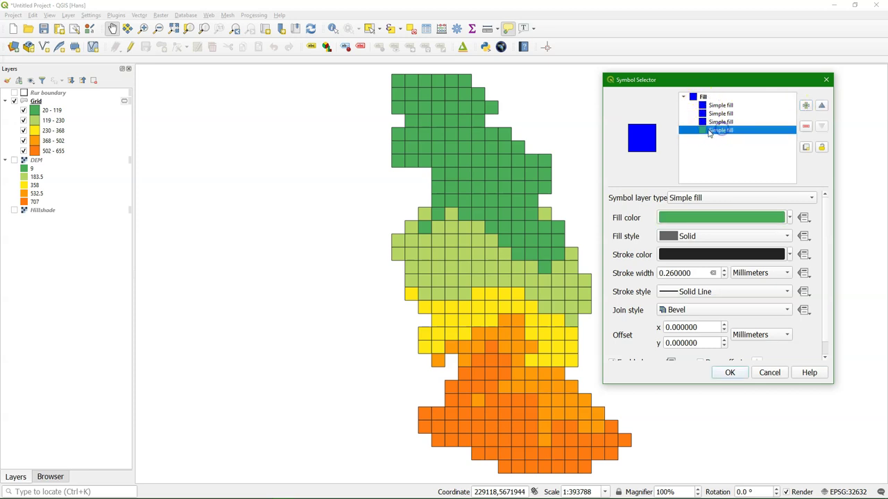
pyautogui.click(721, 122)
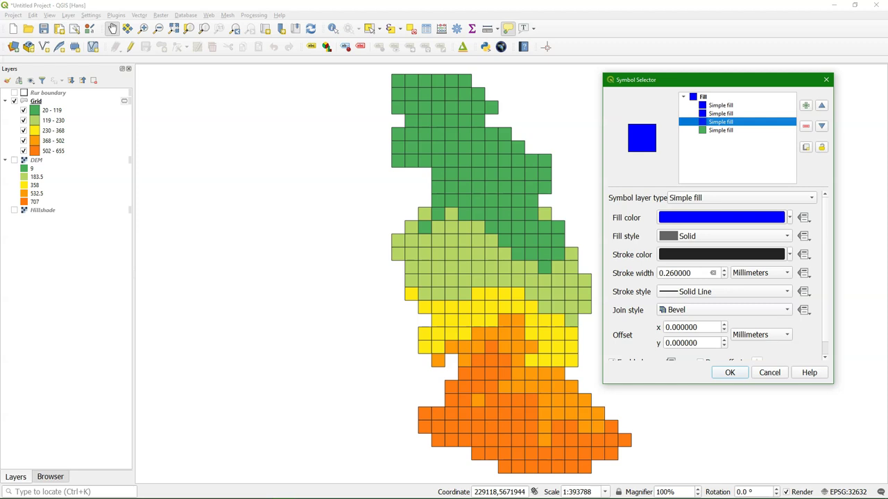
# Set this fill layer's colour to the green sampled from the lowest map cells.
pyautogui.click(701, 219)
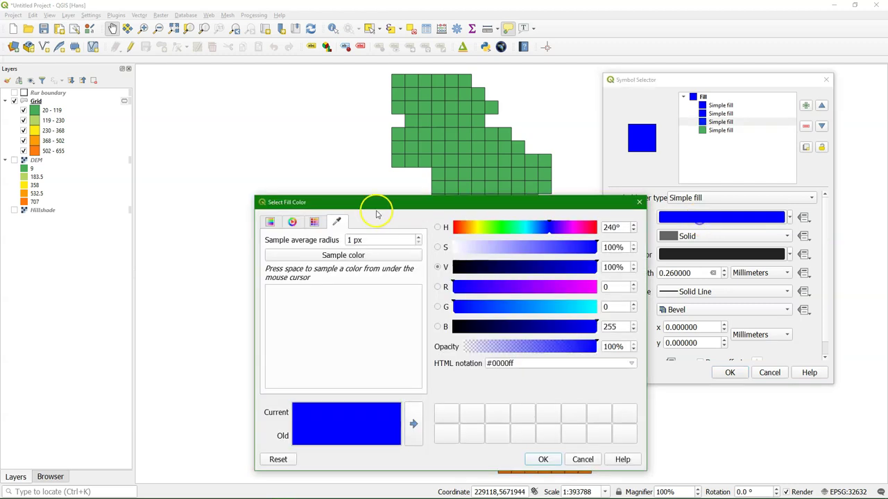
pyautogui.click(343, 255)
pyautogui.click(400, 83)
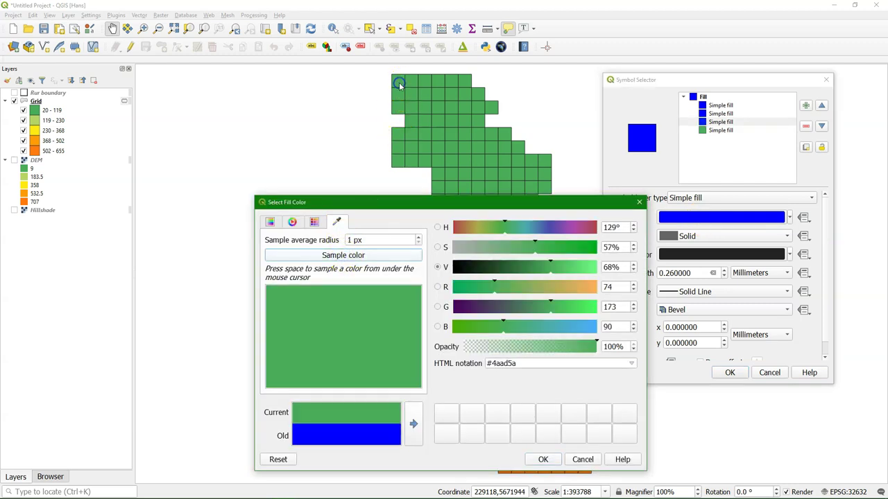
pyautogui.click(544, 460)
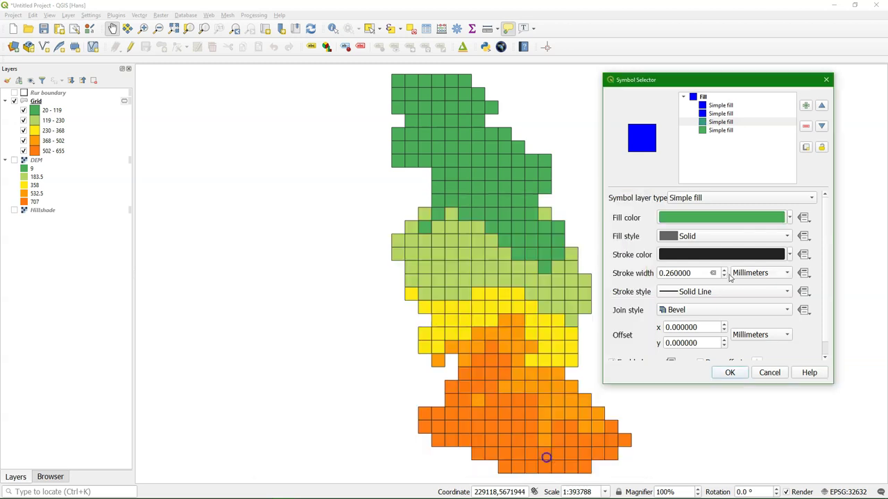
pyautogui.click(695, 255)
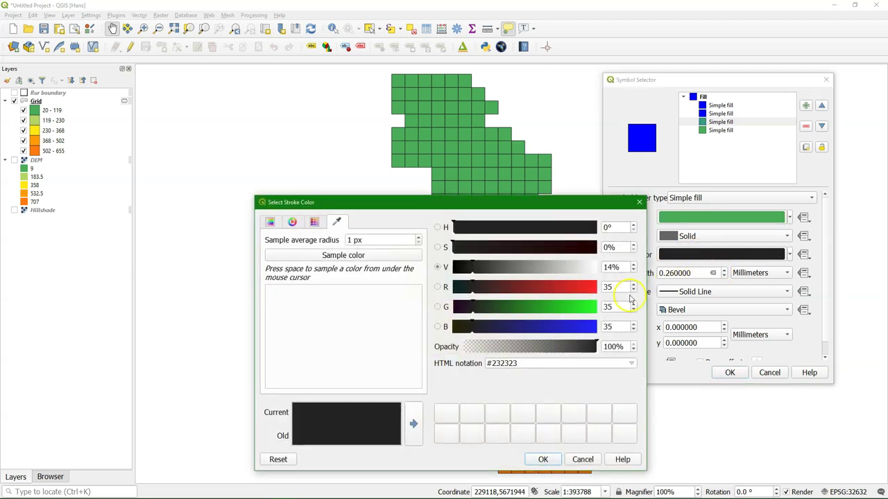
# Give the fill layer a black #000000 stroke at 87% opacity.
pyautogui.moveTo(525, 362); pyautogui.dragTo(490, 364)
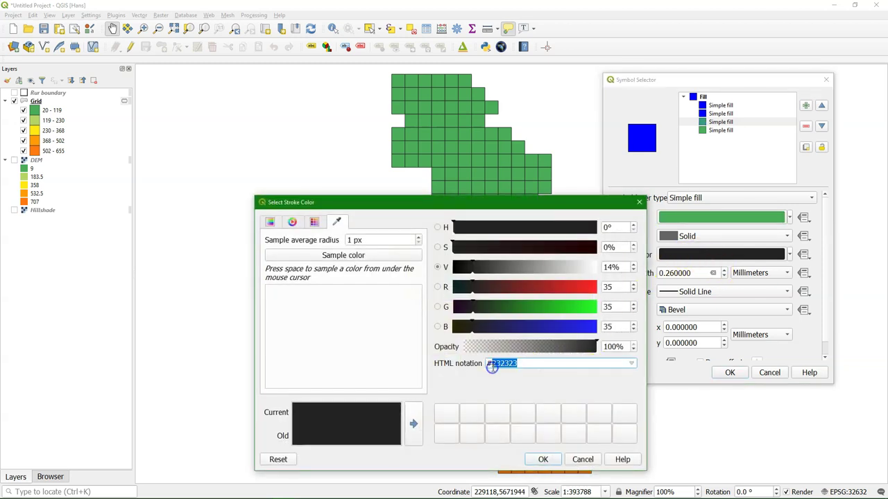
pyautogui.write('000000')
pyautogui.click(614, 348)
pyautogui.write('8')
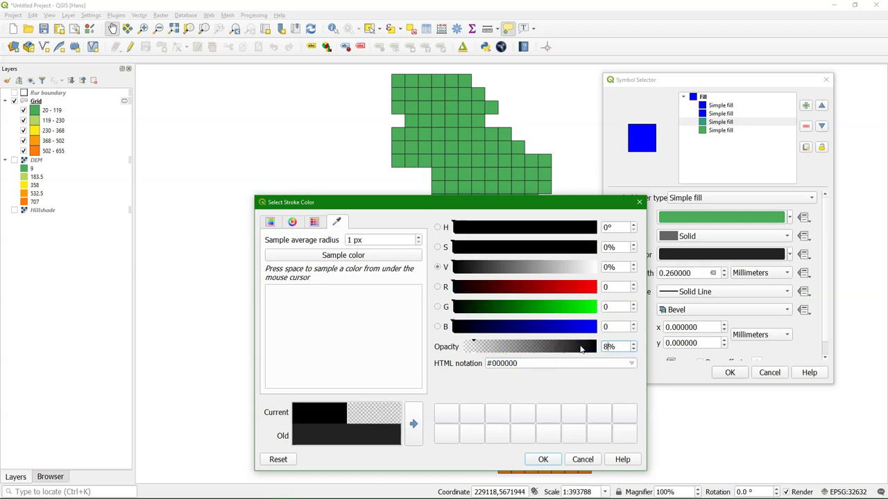
pyautogui.write('7')
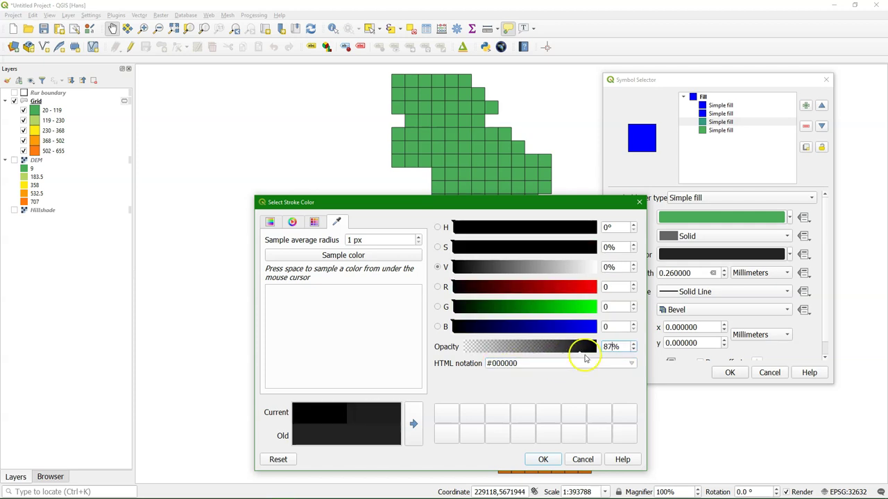
pyautogui.click(545, 460)
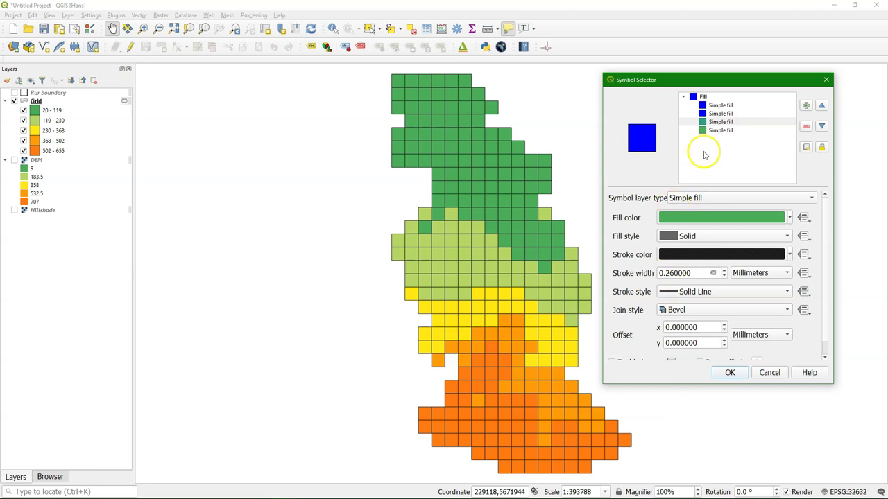
pyautogui.click(724, 131)
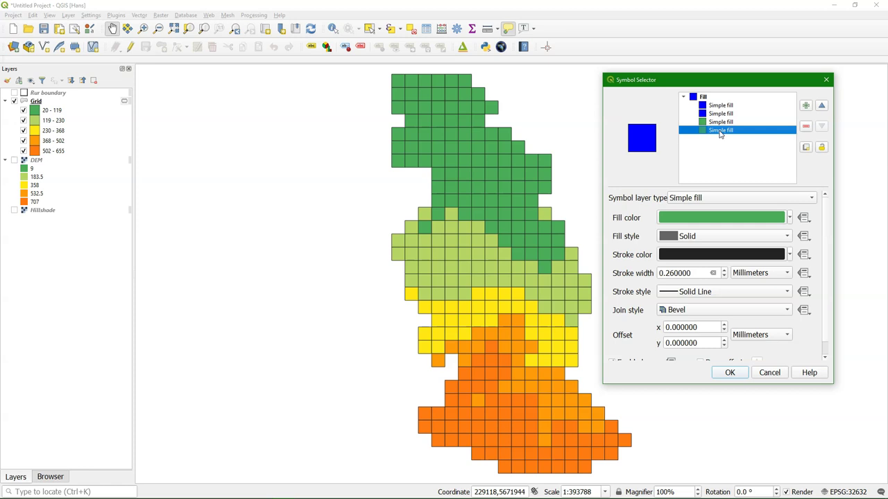
# Set the bottom fill layer's colour to black at 54% opacity.
pyautogui.click(743, 217)
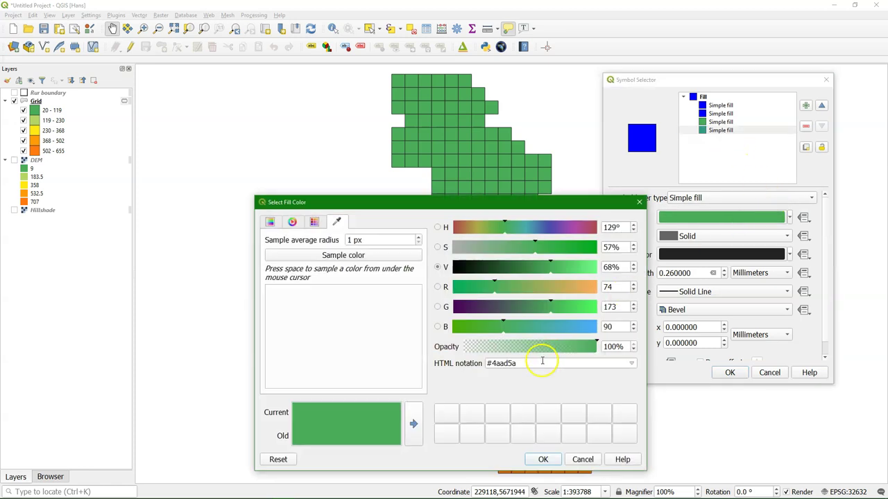
pyautogui.moveTo(520, 366); pyautogui.dragTo(489, 363)
pyautogui.write('00')
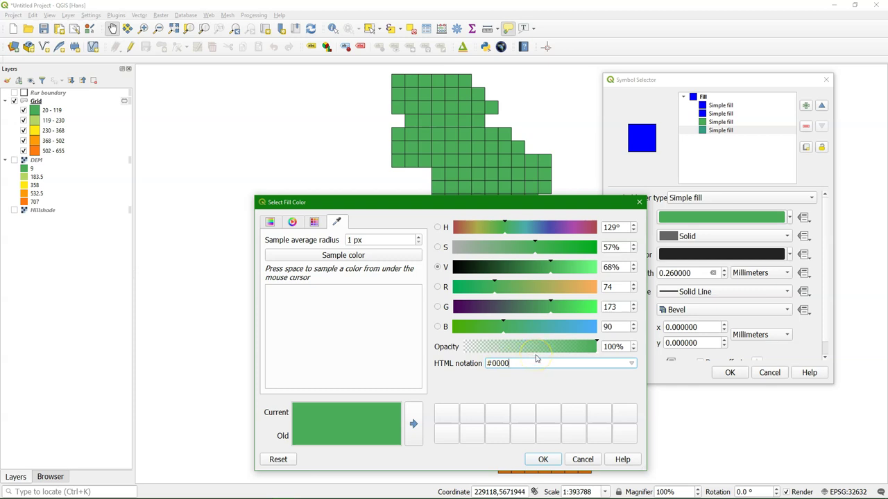
pyautogui.write('00')
pyautogui.moveTo(587, 346); pyautogui.dragTo(535, 346)
pyautogui.click(543, 459)
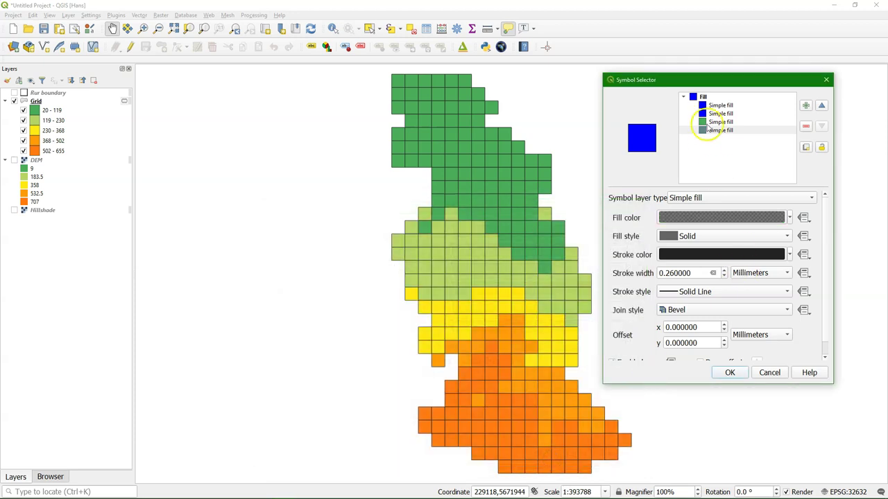
# Set its stroke style to No Pen and offset it 0.45 mm in x and y.
pyautogui.click(671, 291)
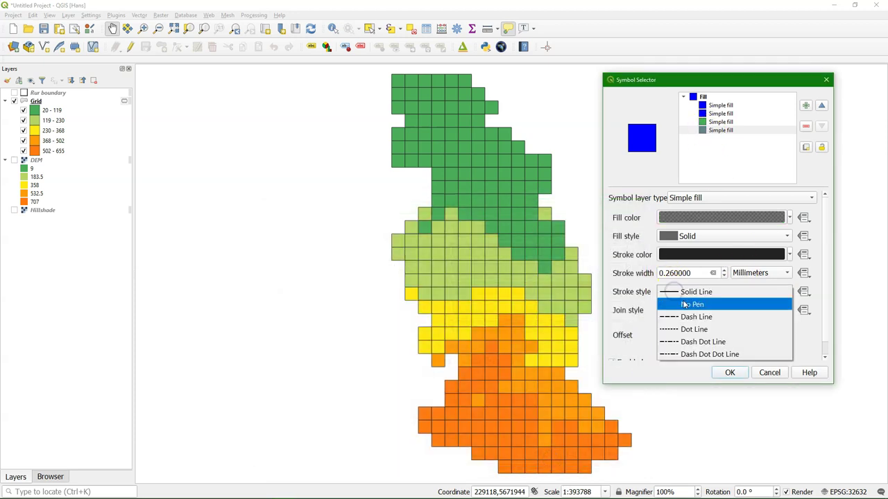
pyautogui.click(684, 305)
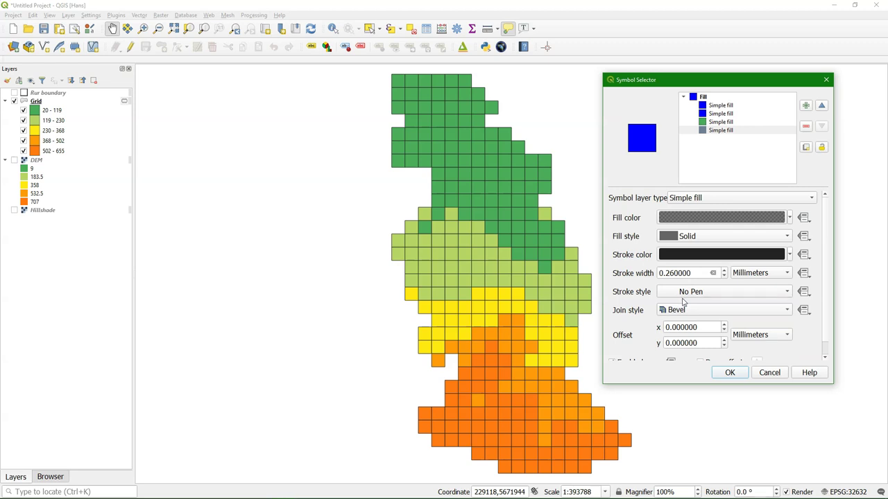
pyautogui.click(681, 327)
pyautogui.moveTo(682, 327); pyautogui.dragTo(673, 327)
pyautogui.write('45')
pyautogui.click(674, 345)
pyautogui.write('45')
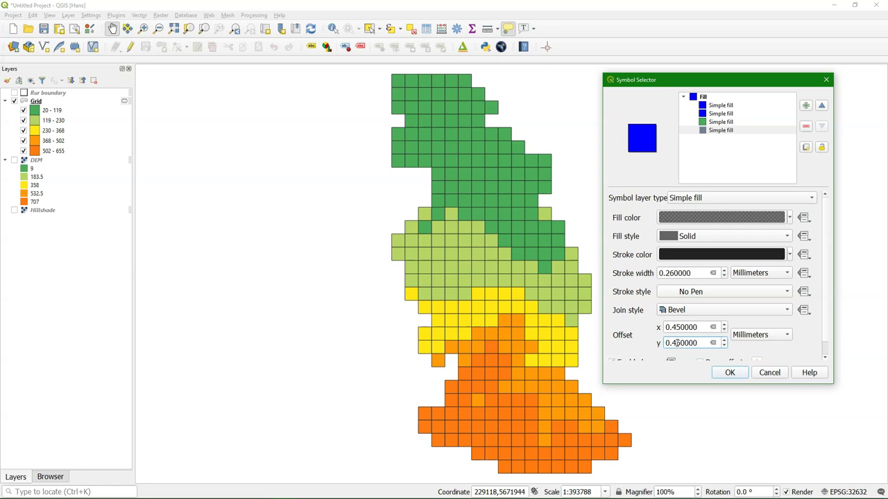
pyautogui.click(727, 115)
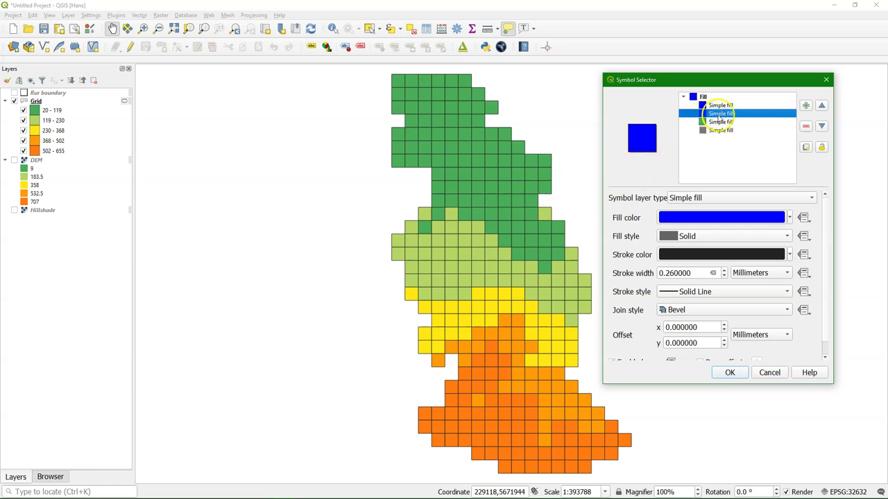
# Change the top fill layer's symbol layer type to Centroid fill.
pyautogui.click(721, 106)
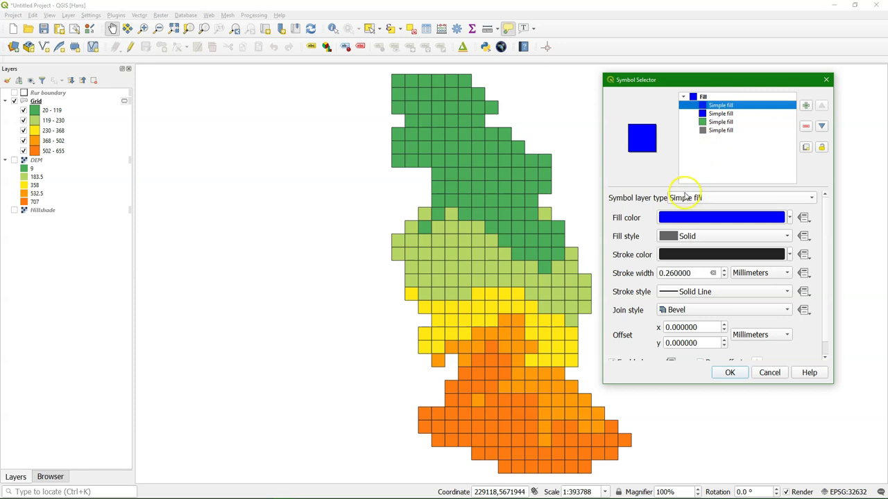
pyautogui.click(685, 198)
pyautogui.click(699, 111)
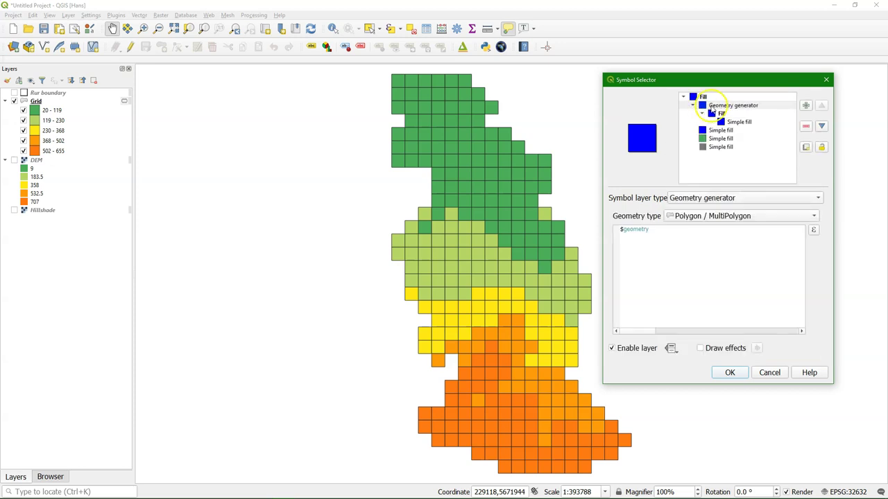
pyautogui.click(720, 199)
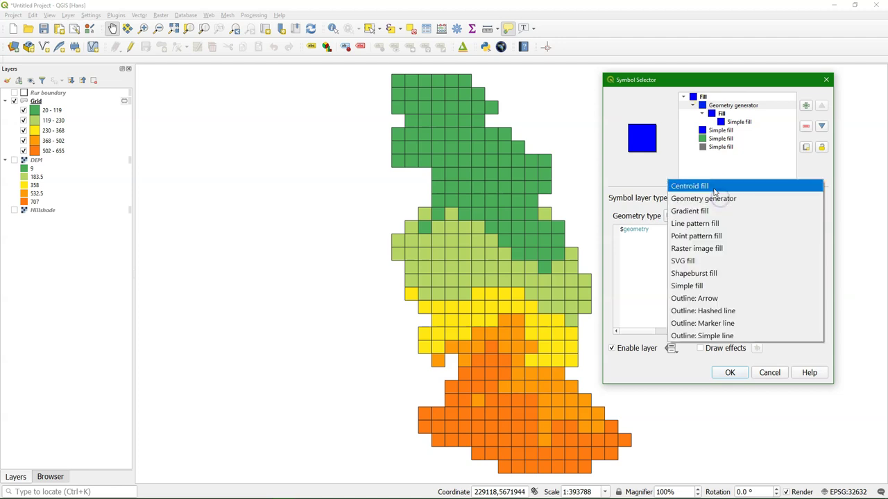
pyautogui.click(715, 185)
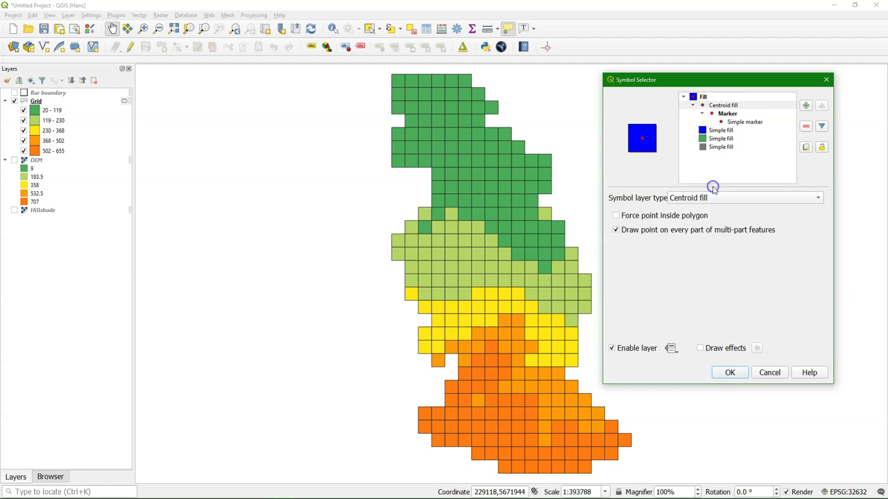
pyautogui.click(732, 123)
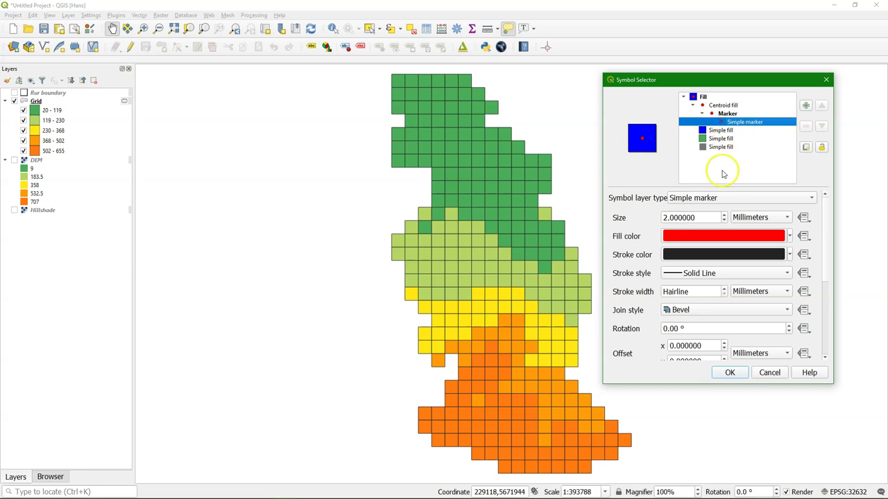
# Fill the centroid marker with the green sampled from the map grid.
pyautogui.click(701, 238)
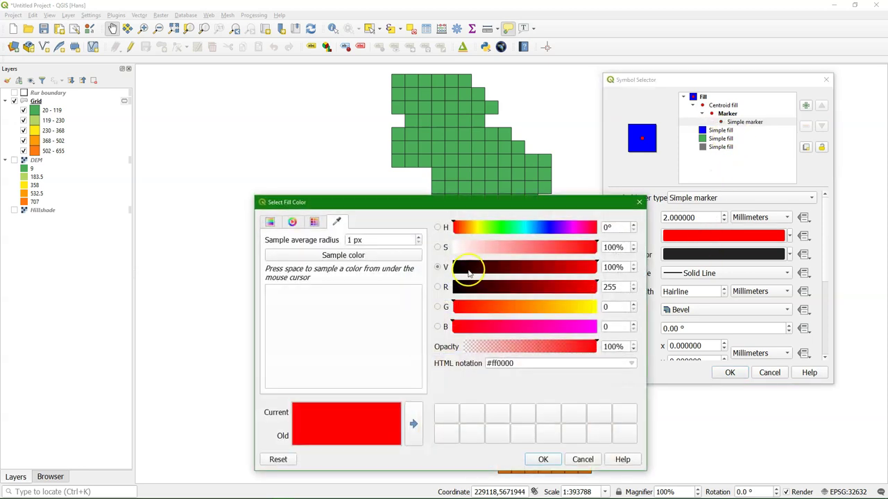
pyautogui.click(382, 255)
pyautogui.click(405, 84)
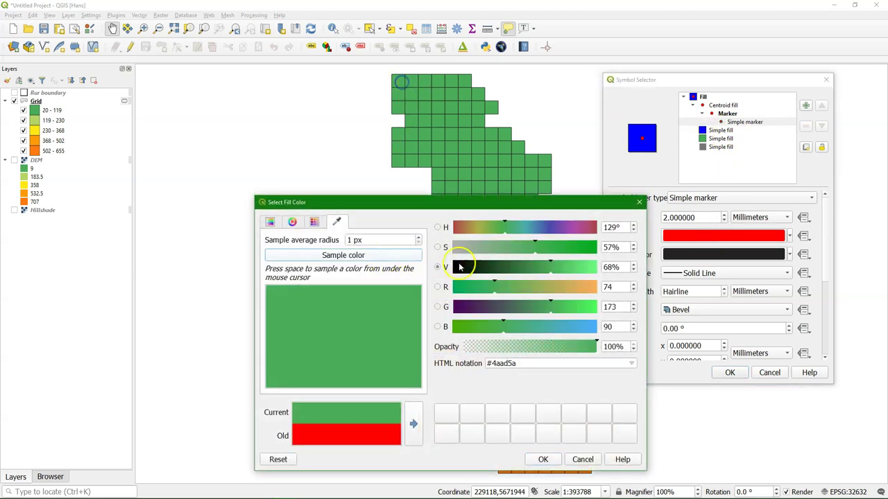
pyautogui.click(542, 459)
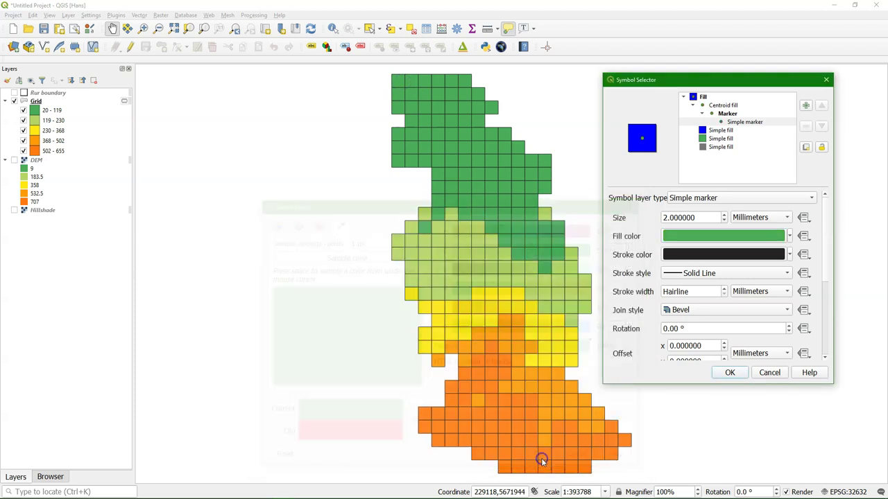
# Give the marker a black #000000 outline at 87% opacity and 0.1 mm width.
pyautogui.click(702, 255)
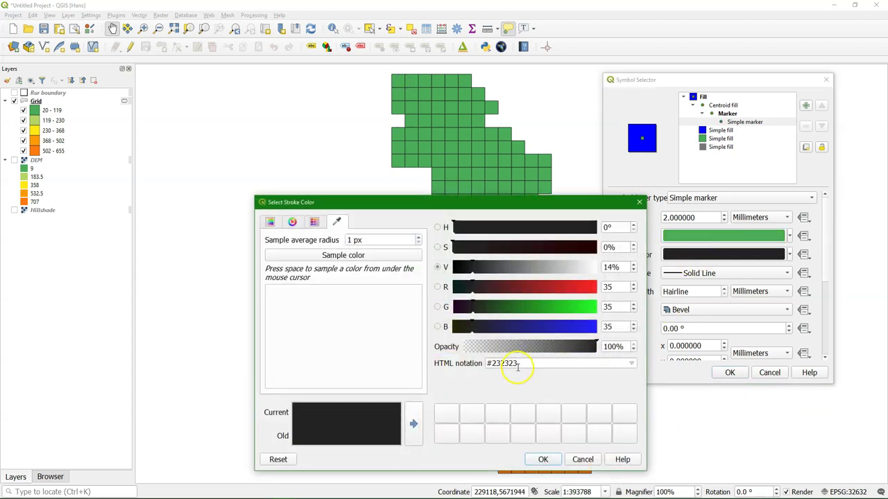
pyautogui.moveTo(517, 363); pyautogui.dragTo(501, 363)
pyautogui.write('000')
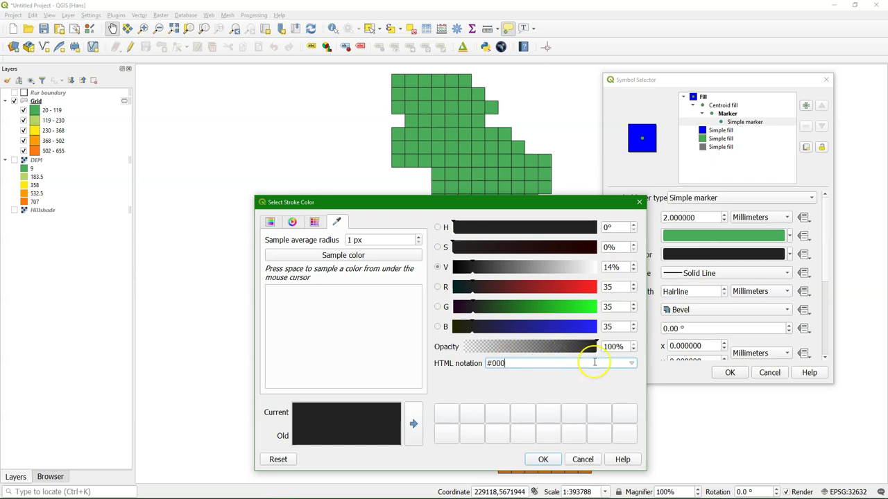
pyautogui.write('000')
pyautogui.moveTo(622, 347); pyautogui.dragTo(596, 347)
pyautogui.write('87')
pyautogui.click(543, 460)
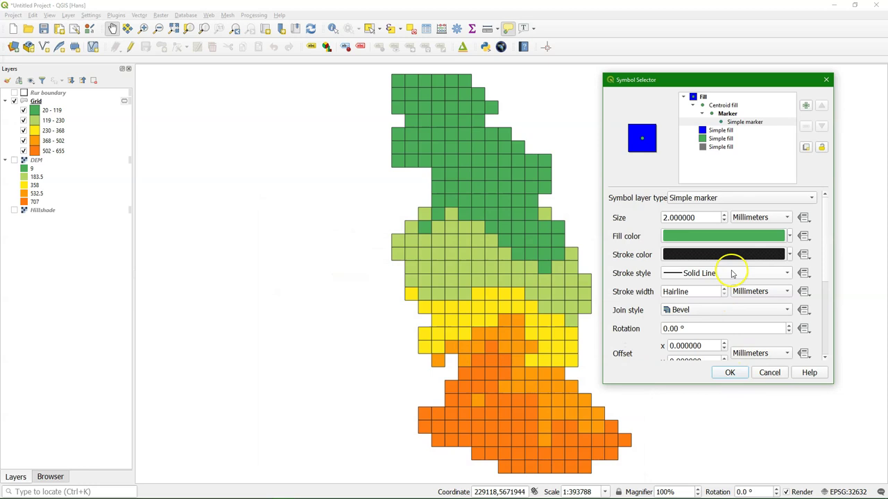
pyautogui.click(693, 292)
pyautogui.write('0.1')
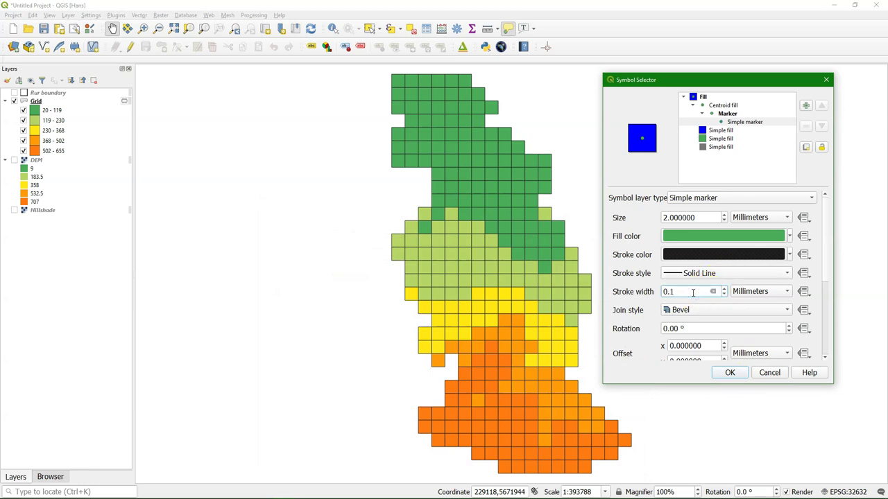
pyautogui.click(721, 130)
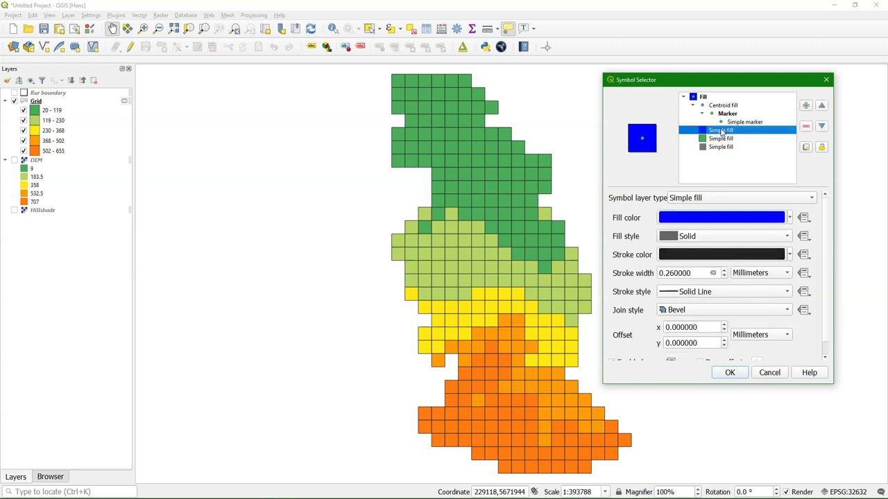
# Convert this layer to a centroid fill with a black #000000 marker at 54% opacity.
pyautogui.click(717, 199)
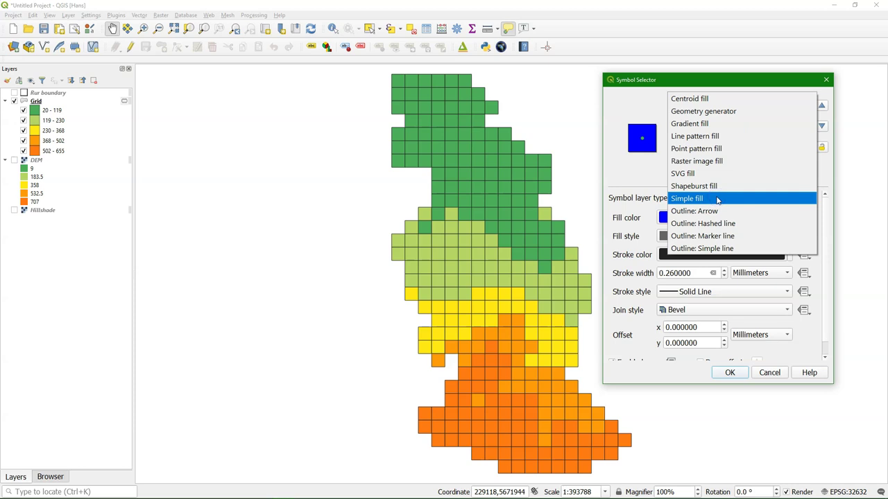
pyautogui.click(694, 98)
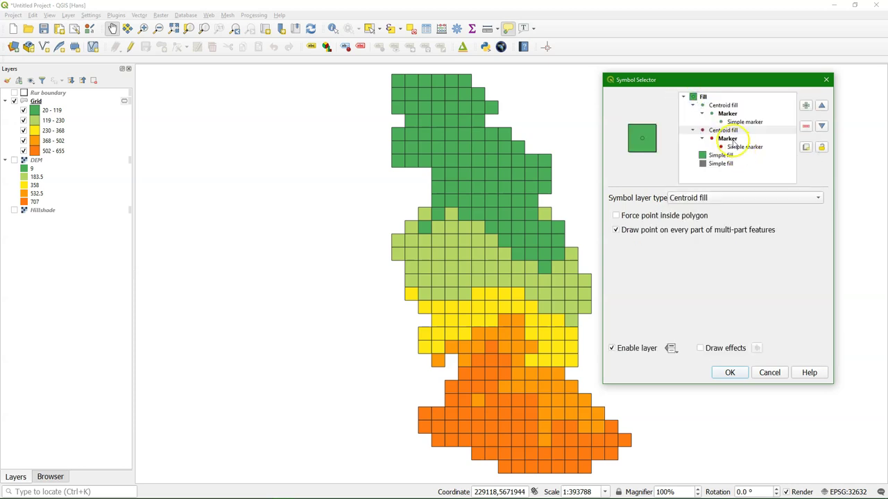
pyautogui.click(734, 146)
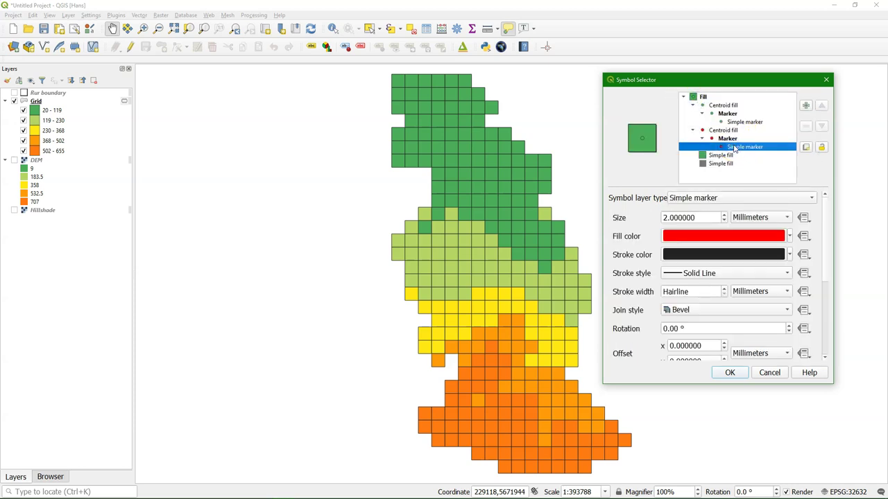
pyautogui.click(709, 239)
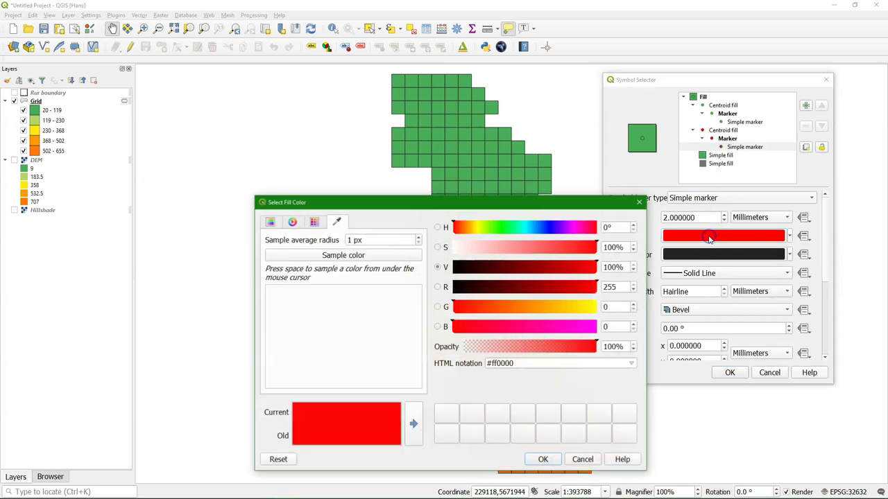
pyautogui.moveTo(513, 363); pyautogui.dragTo(499, 363)
pyautogui.write('000000')
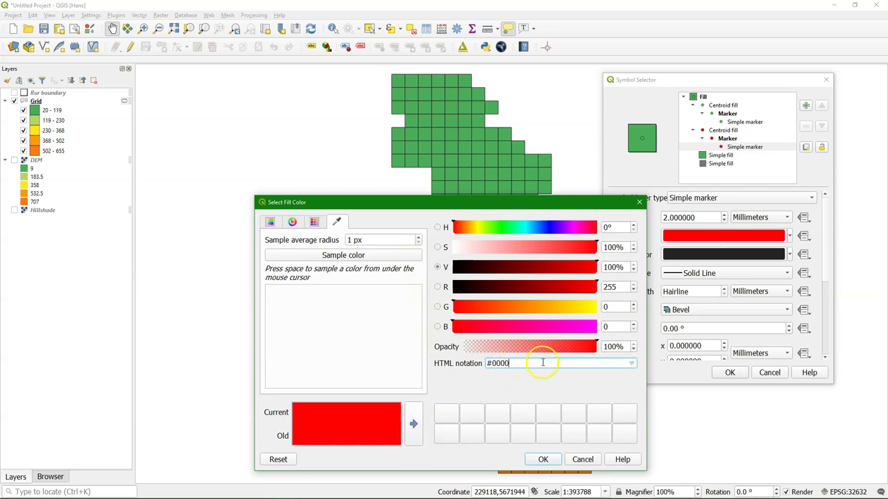
pyautogui.click(615, 346)
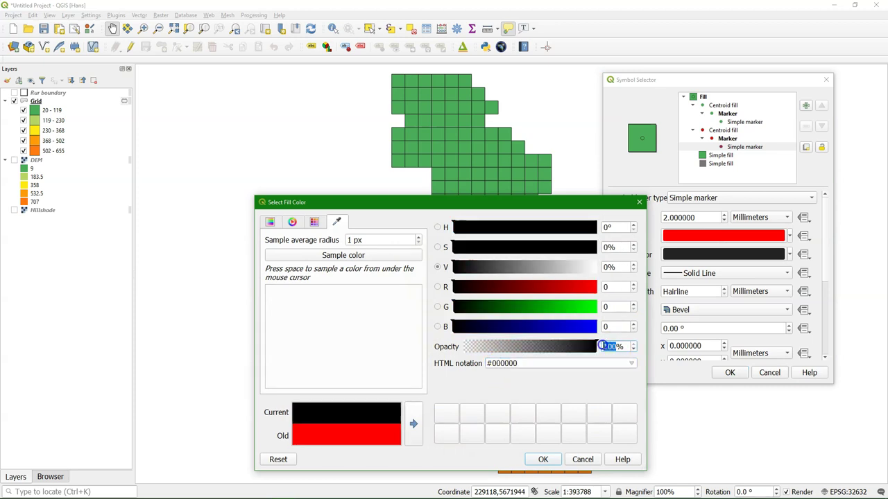
pyautogui.write('54')
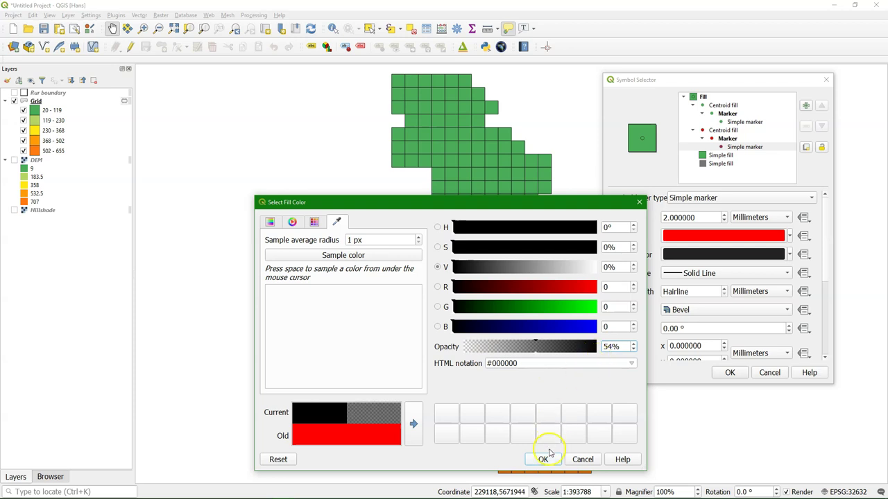
pyautogui.click(543, 460)
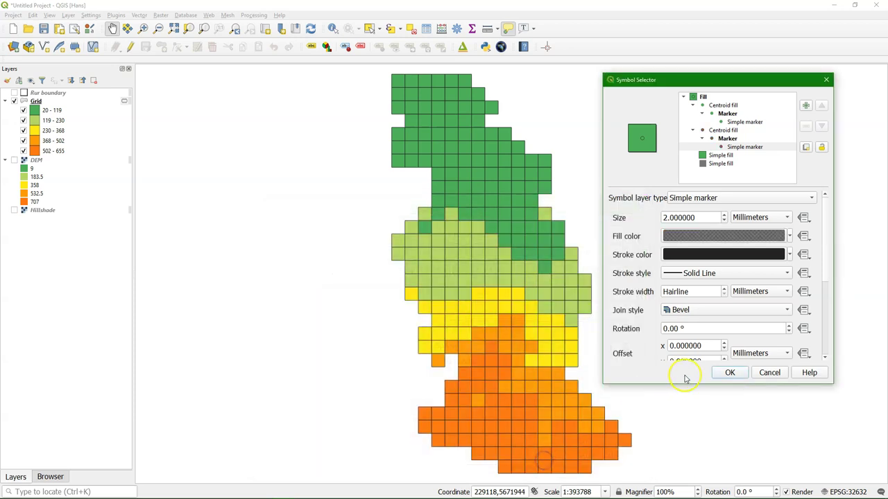
# Remove the shadow marker's outline, offset it 0.3 mm in x and y, and apply.
pyautogui.click(706, 273)
pyautogui.click(701, 287)
pyautogui.scroll(-4, 825, 287)
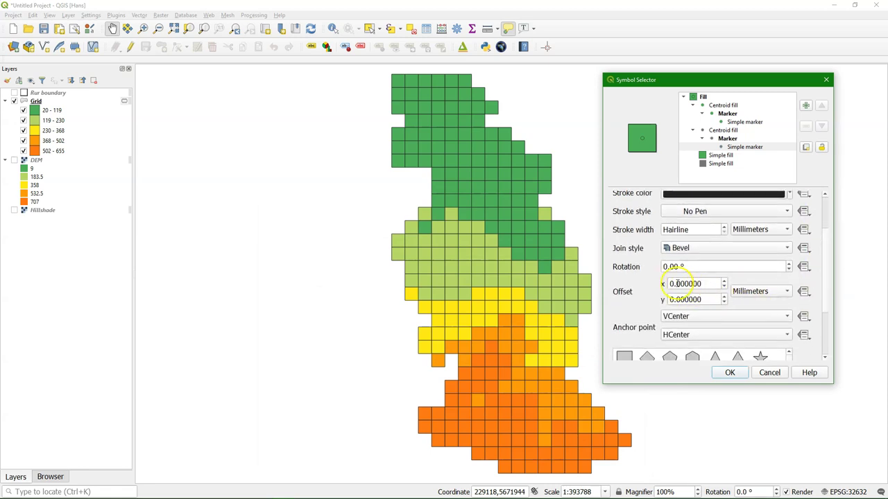
pyautogui.moveTo(674, 284); pyautogui.dragTo(678, 285)
pyautogui.write('3')
pyautogui.moveTo(677, 300); pyautogui.dragTo(681, 300)
pyautogui.write('3')
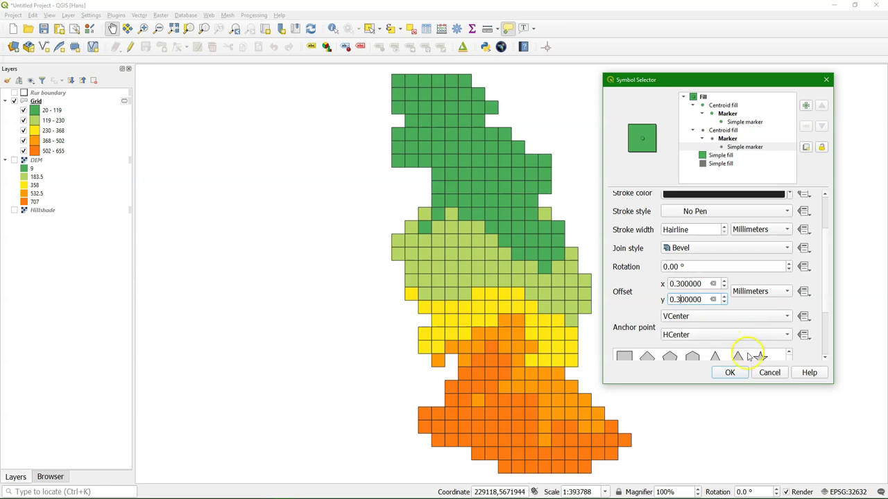
pyautogui.click(729, 372)
pyautogui.click(728, 369)
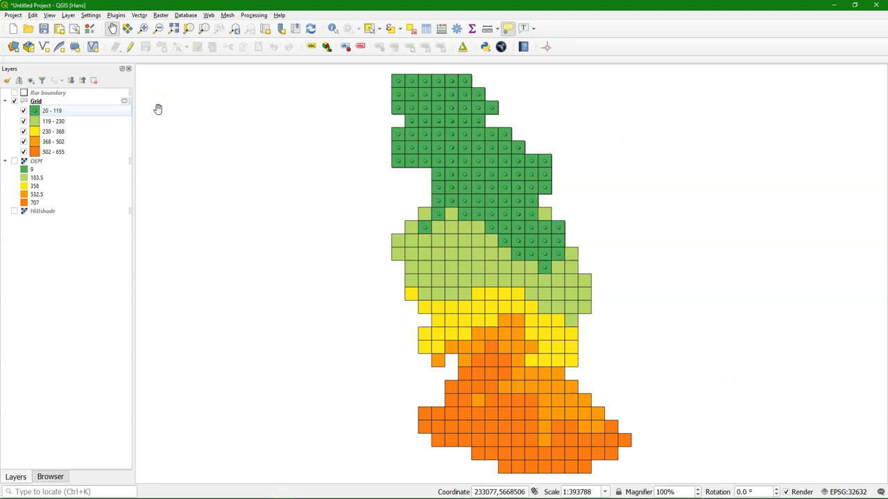
pyautogui.scroll(1, 416, 104)
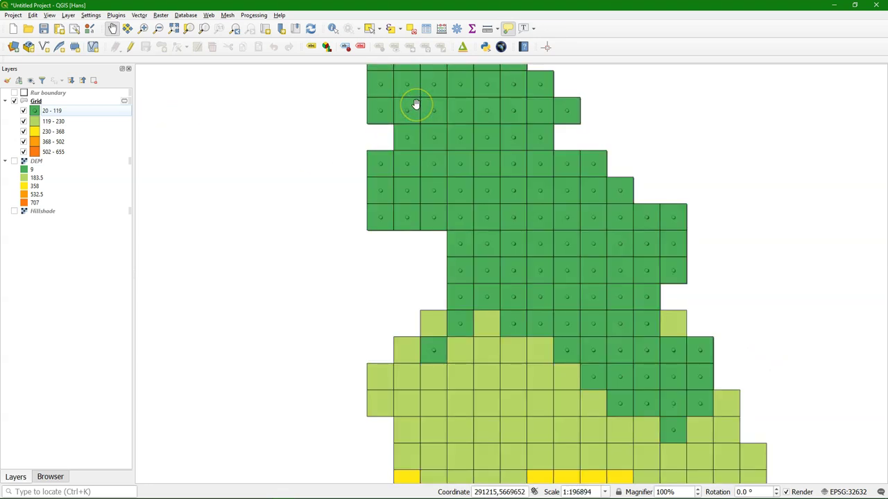
pyautogui.scroll(-1, 454, 166)
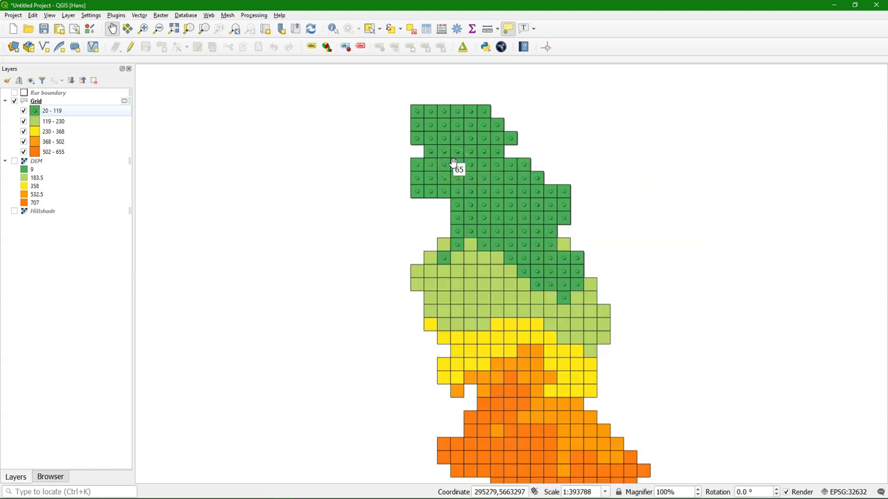
pyautogui.rightClick(59, 112)
pyautogui.click(33, 112)
# Set the 20 - 119 symbol's first stud marker to 1500 meters at scale.
pyautogui.doubleClick(33, 112)
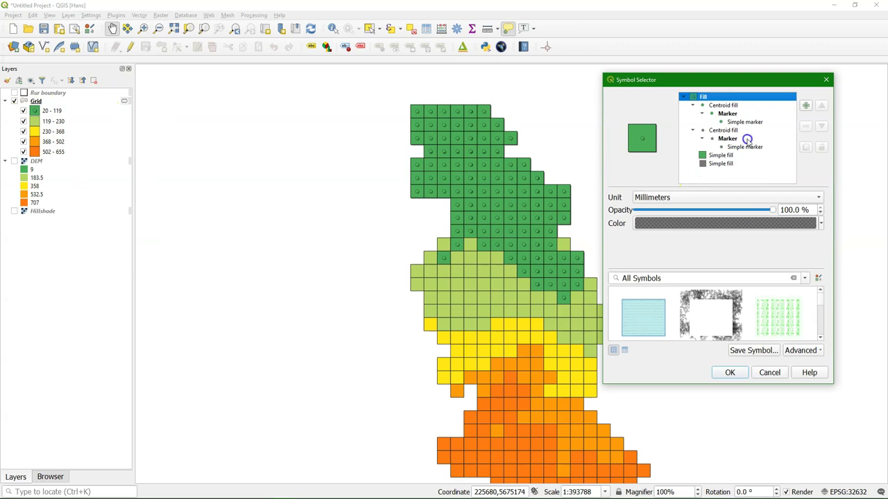
pyautogui.click(733, 104)
pyautogui.click(733, 122)
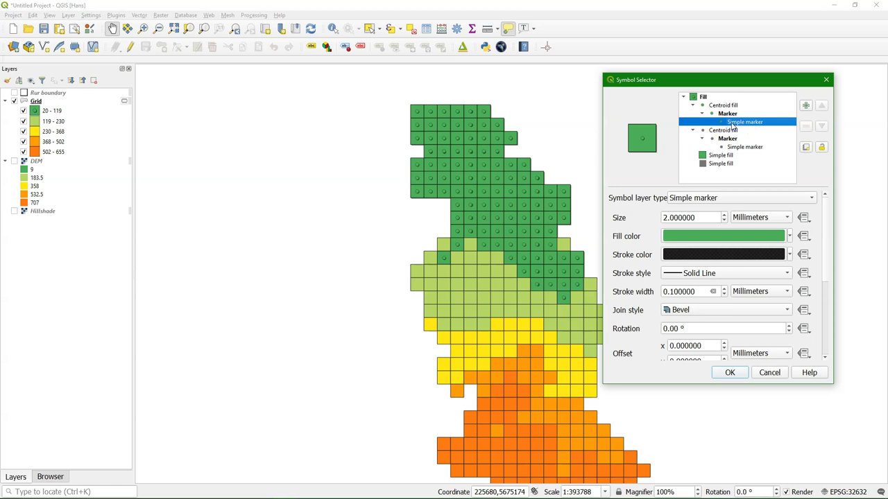
pyautogui.click(786, 220)
pyautogui.click(759, 255)
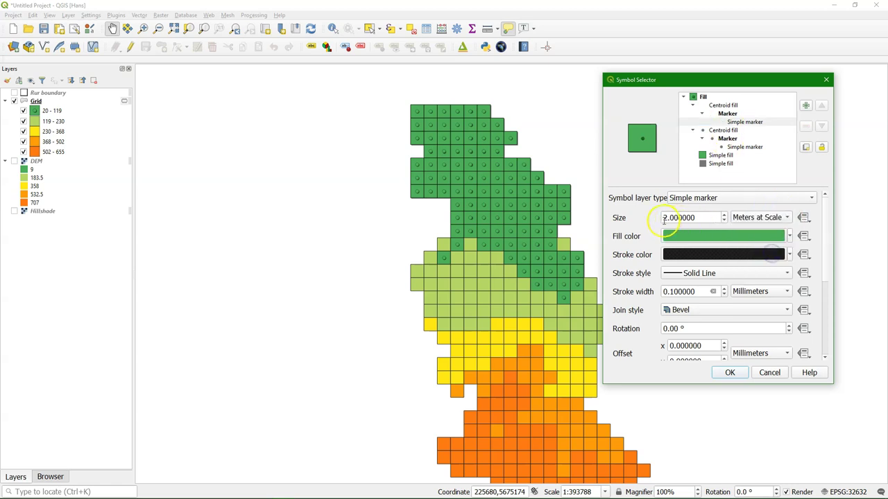
pyautogui.click(662, 218)
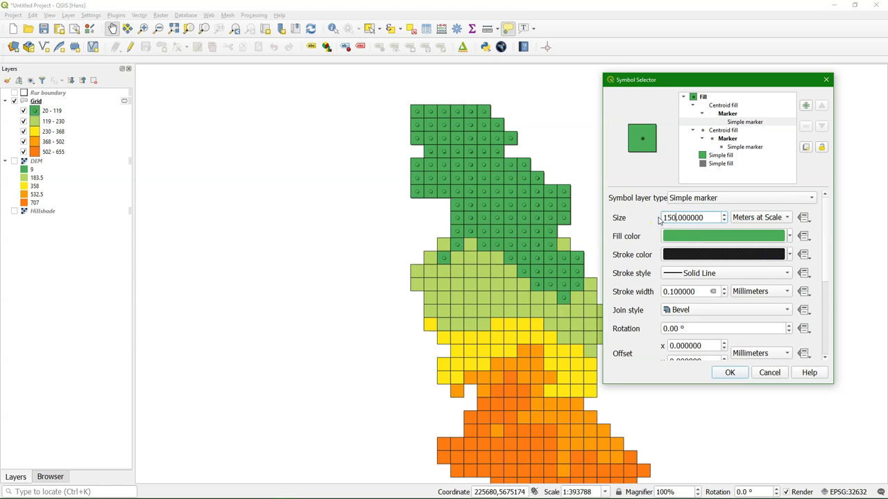
pyautogui.write('0')
pyautogui.click(692, 217)
# Give the shadow marker the same 1500 meters-at-scale size and apply it to the map.
pyautogui.click(741, 147)
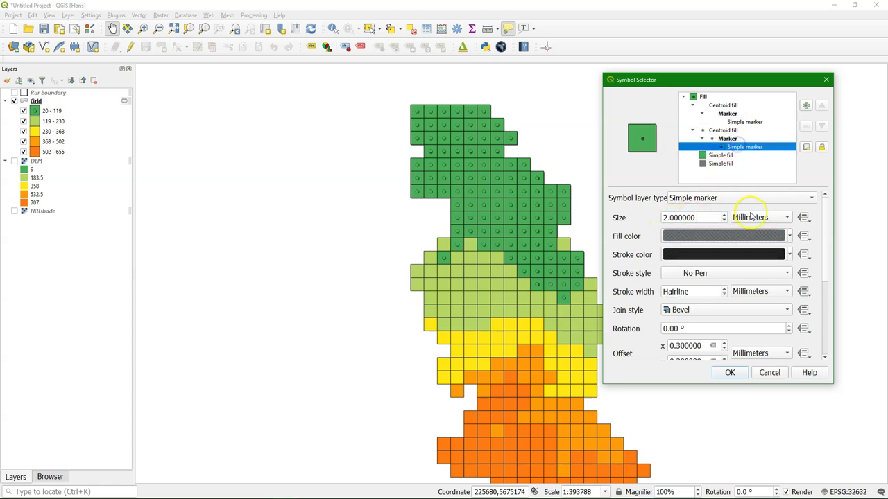
pyautogui.click(774, 221)
pyautogui.click(759, 255)
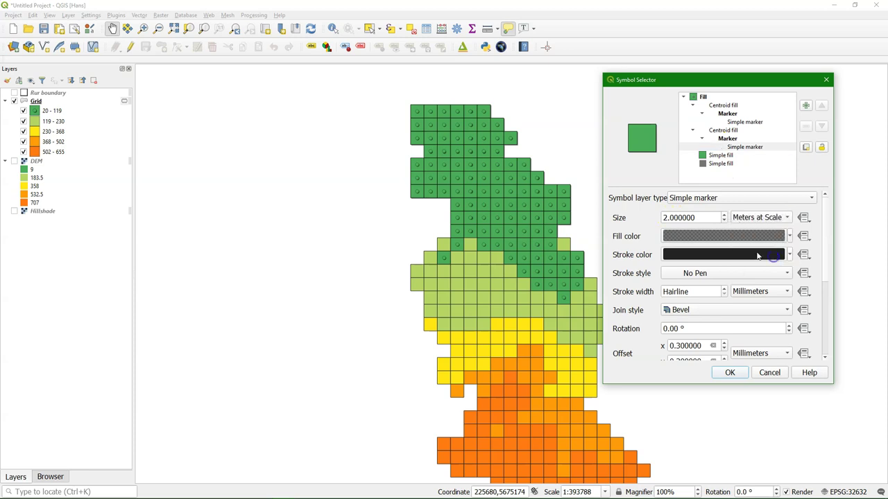
pyautogui.click(664, 217)
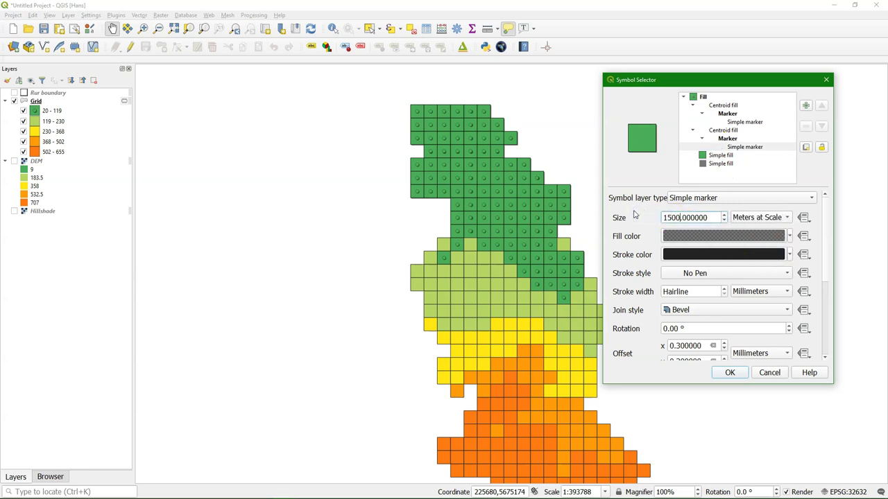
pyautogui.click(732, 374)
pyautogui.click(730, 373)
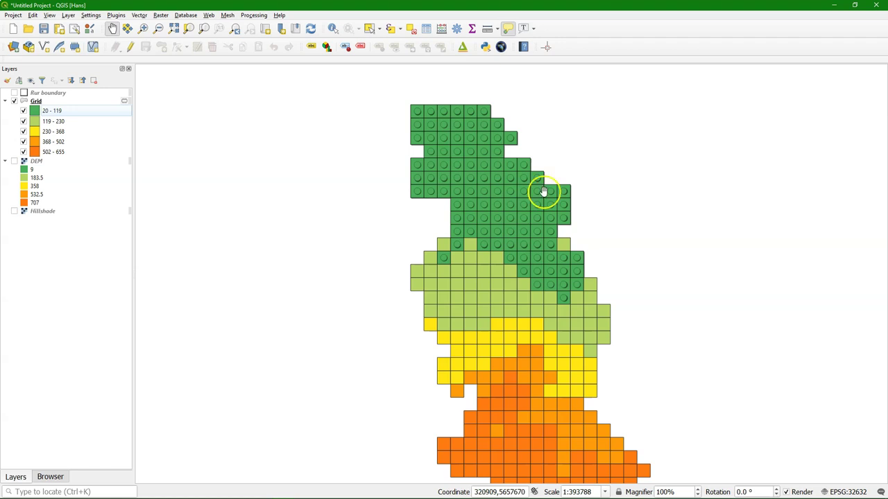
# Copy the studded 20 - 119 symbol and paste it onto the 119 - 230 class.
pyautogui.scroll(-1, 459, 146)
pyautogui.scroll(1, 465, 150)
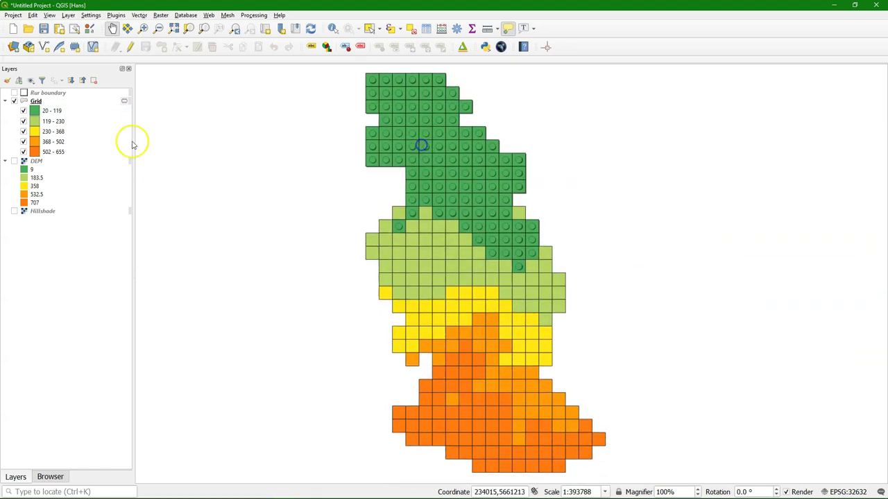
pyautogui.rightClick(48, 112)
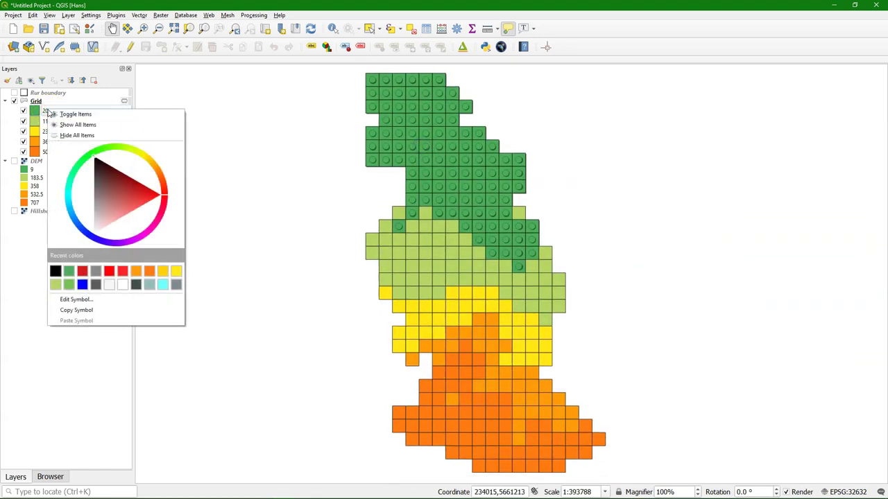
pyautogui.click(95, 311)
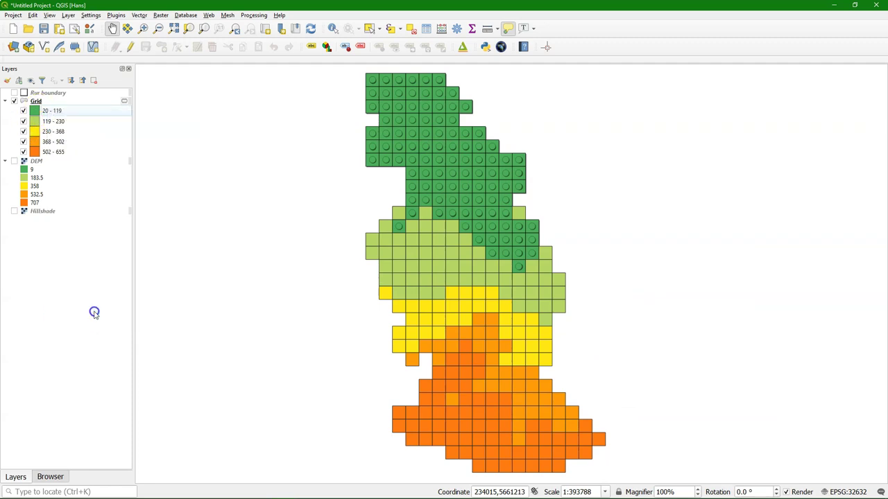
pyautogui.rightClick(48, 121)
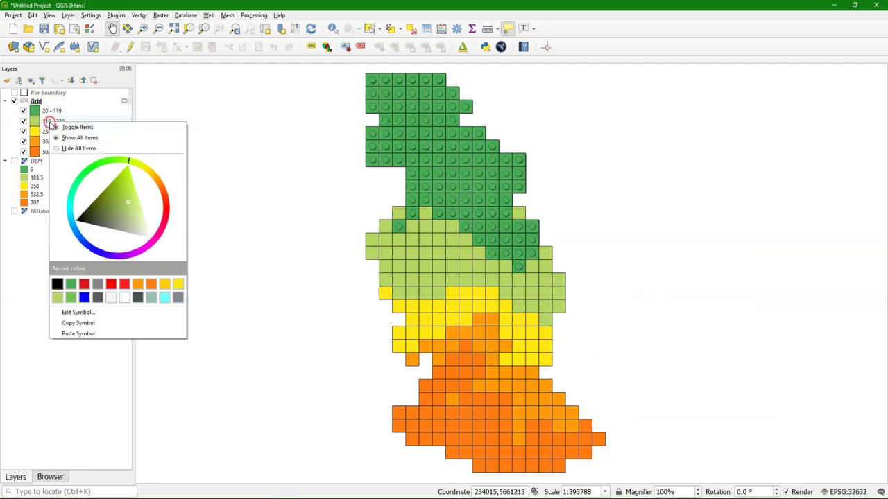
pyautogui.click(83, 335)
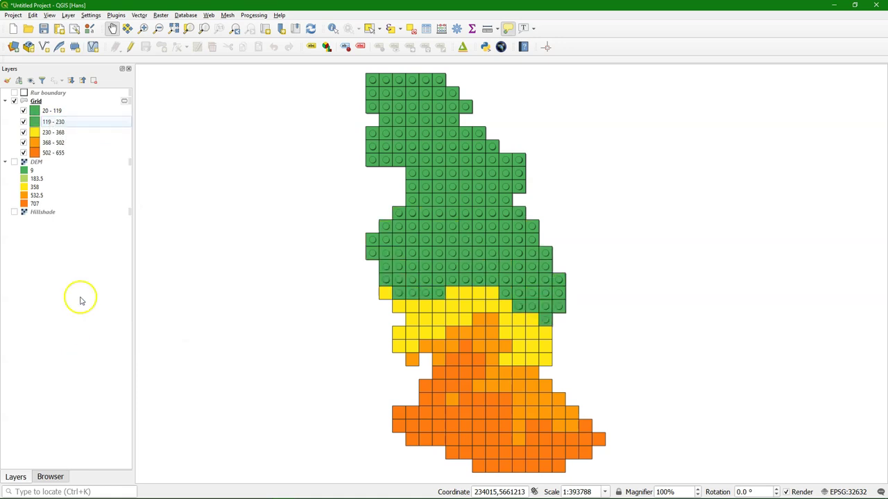
# Restore the 119 - 230 class's original colour on its brick base fill.
pyautogui.doubleClick(36, 123)
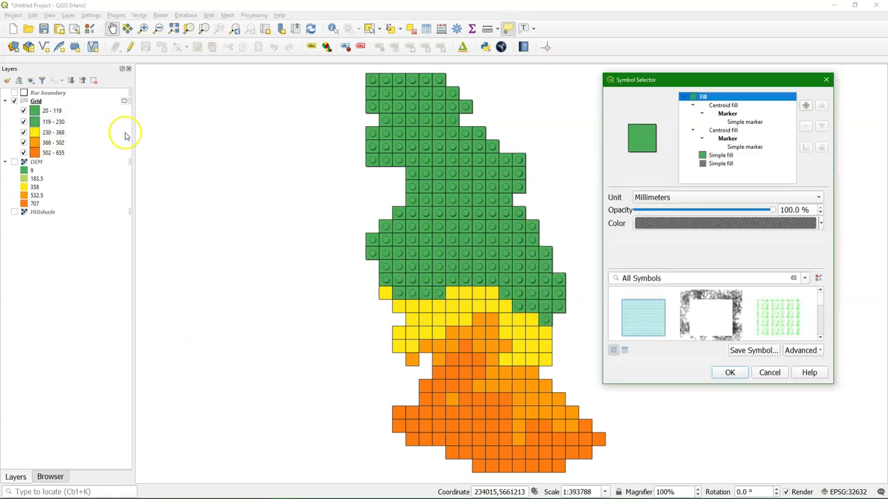
pyautogui.click(745, 122)
pyautogui.click(725, 236)
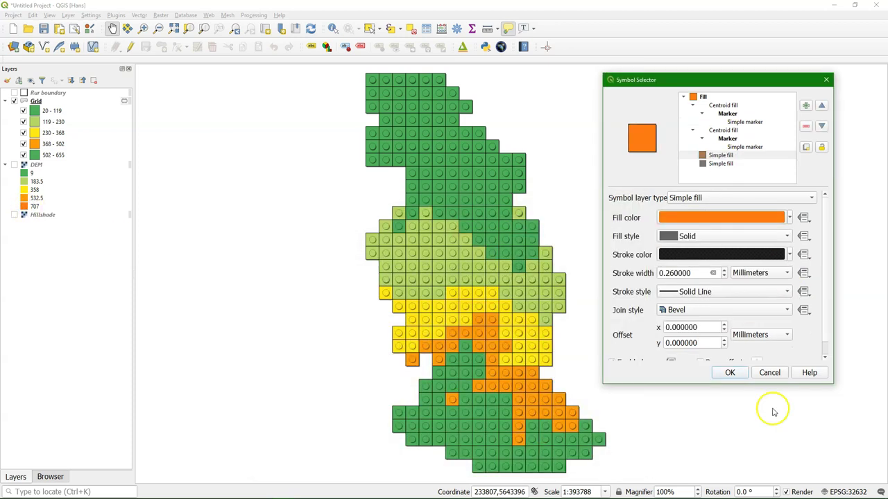
pyautogui.click(735, 372)
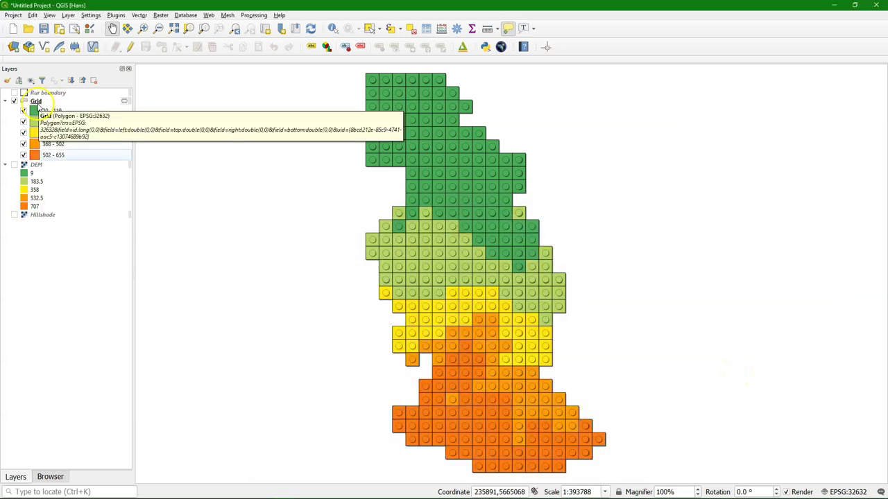
# Enable symbol levels in the Grid layer's symbology and enlarge the Symbol Levels window.
pyautogui.rightClick(38, 103)
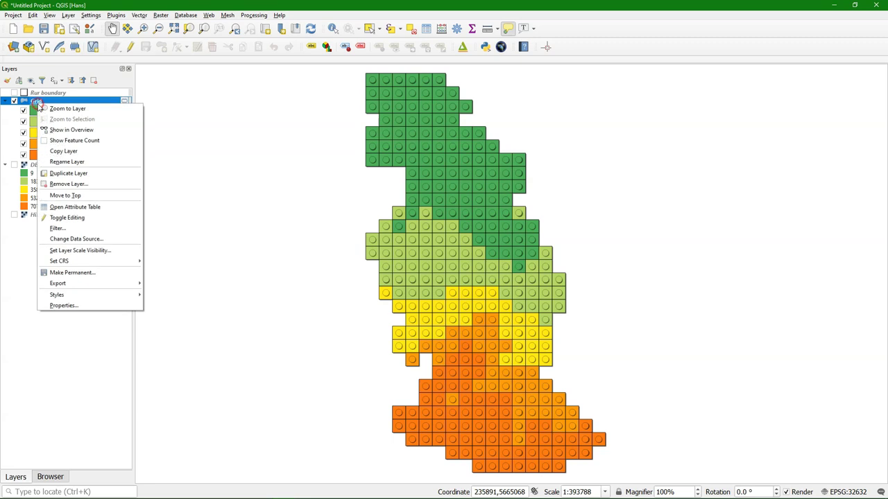
pyautogui.click(77, 306)
pyautogui.click(727, 382)
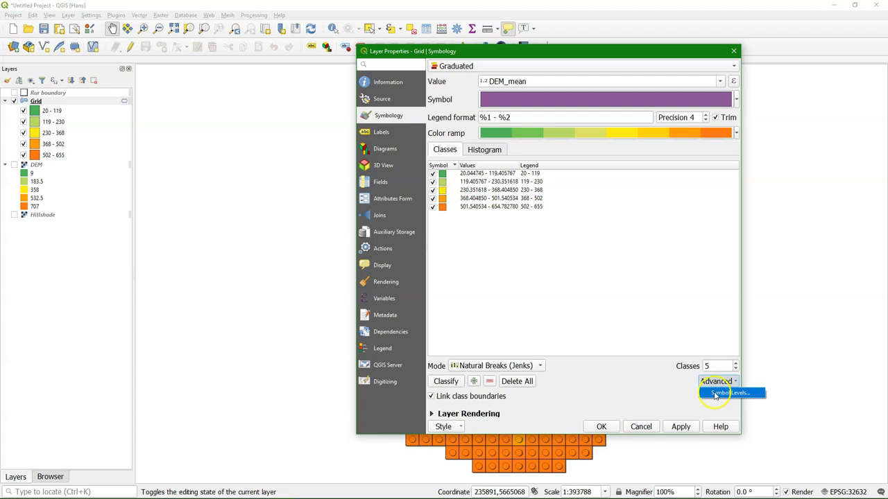
pyautogui.click(715, 395)
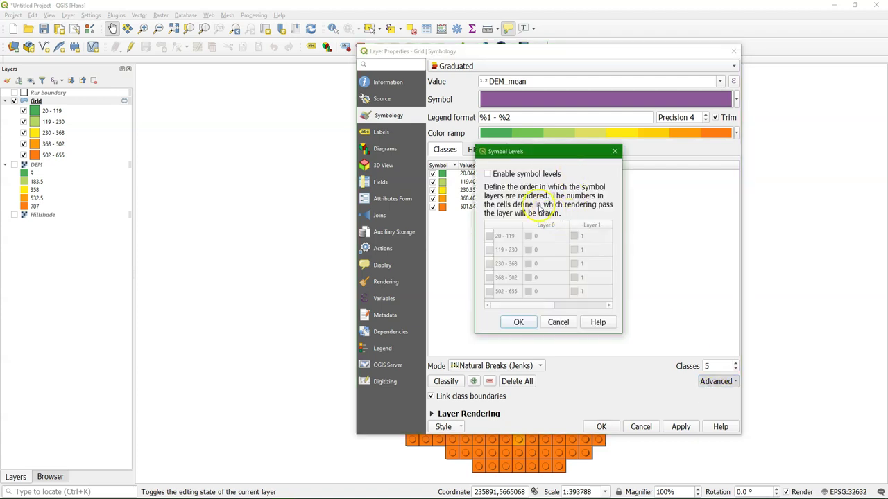
pyautogui.click(488, 174)
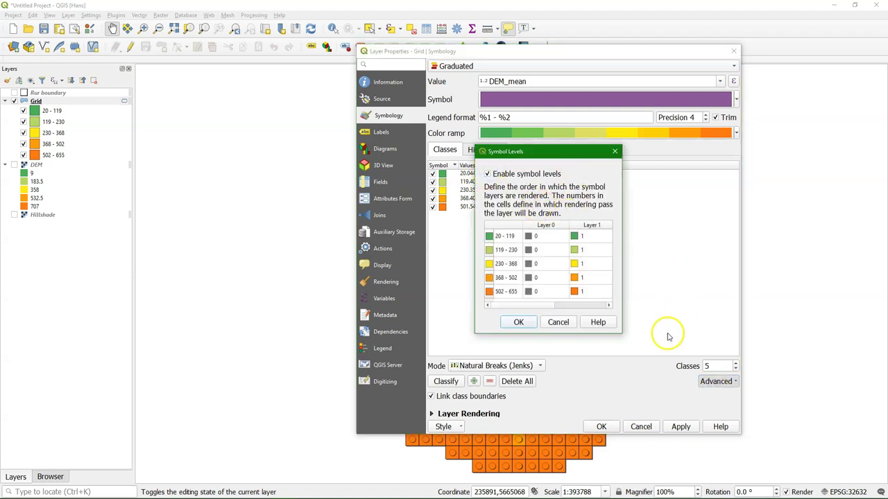
pyautogui.moveTo(623, 334); pyautogui.dragTo(782, 361)
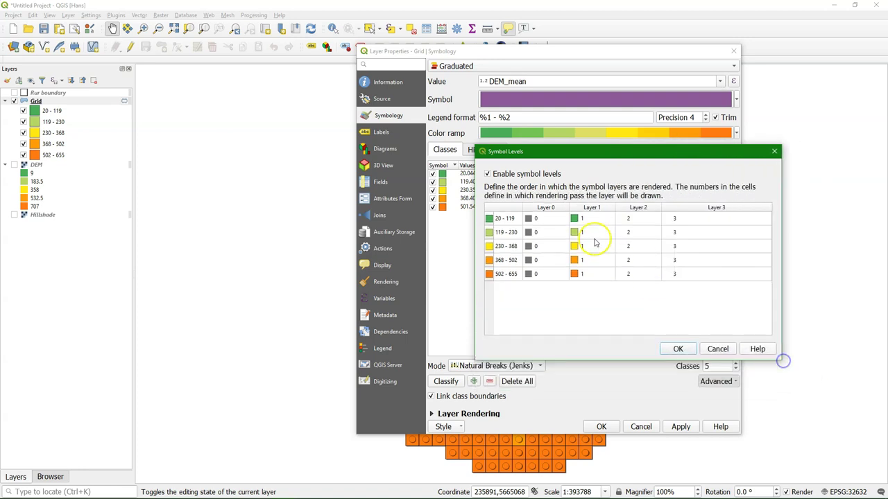
# Assign levels 10–13 to class 20 - 119 and 14–17 to class 119 - 230.
pyautogui.doubleClick(536, 219)
pyautogui.write('10')
pyautogui.doubleClick(591, 219)
pyautogui.doubleClick(645, 219)
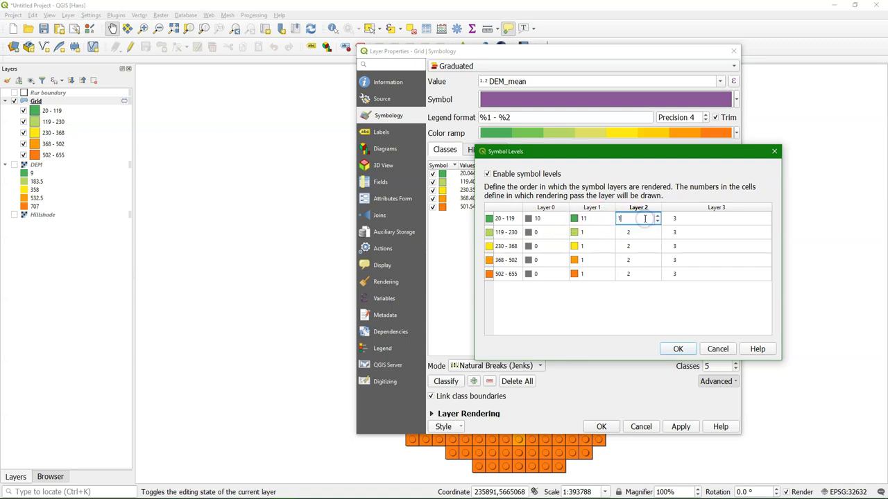
pyautogui.doubleClick(679, 219)
pyautogui.write('13')
pyautogui.doubleClick(551, 232)
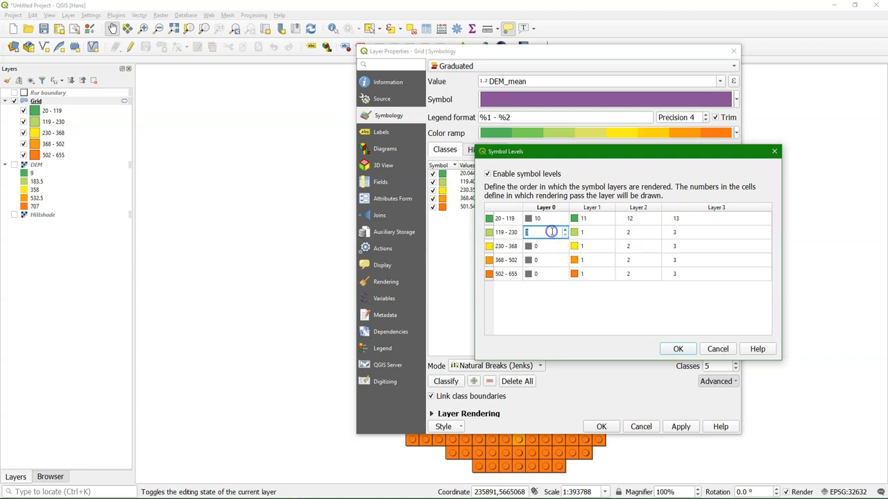
pyautogui.doubleClick(590, 233)
pyautogui.write('15')
pyautogui.doubleClick(636, 233)
pyautogui.write('16')
pyautogui.doubleClick(682, 234)
pyautogui.write('17')
# Assign levels 18–21 to class 230 - 368 and 22–25 to class 368 - 502.
pyautogui.doubleClick(540, 246)
pyautogui.doubleClick(591, 246)
pyautogui.write('19')
pyautogui.doubleClick(638, 247)
pyautogui.write('20')
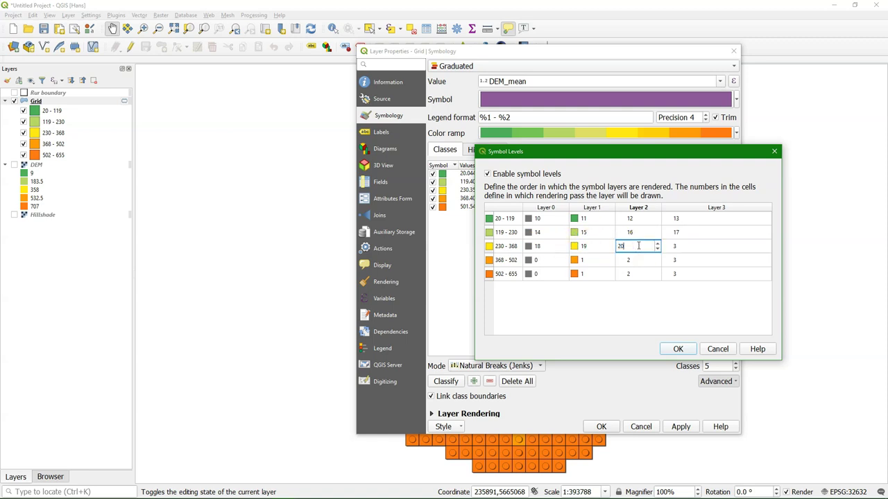
pyautogui.doubleClick(672, 247)
pyautogui.write('21')
pyautogui.doubleClick(539, 260)
pyautogui.write('22')
pyautogui.doubleClick(591, 260)
pyautogui.write('23')
pyautogui.doubleClick(636, 260)
pyautogui.write('24')
pyautogui.doubleClick(700, 260)
pyautogui.write('25')
# Assign levels 26–29 to class 502 - 655 and apply the symbol levels to the grid.
pyautogui.doubleClick(547, 273)
pyautogui.write('26')
pyautogui.doubleClick(597, 274)
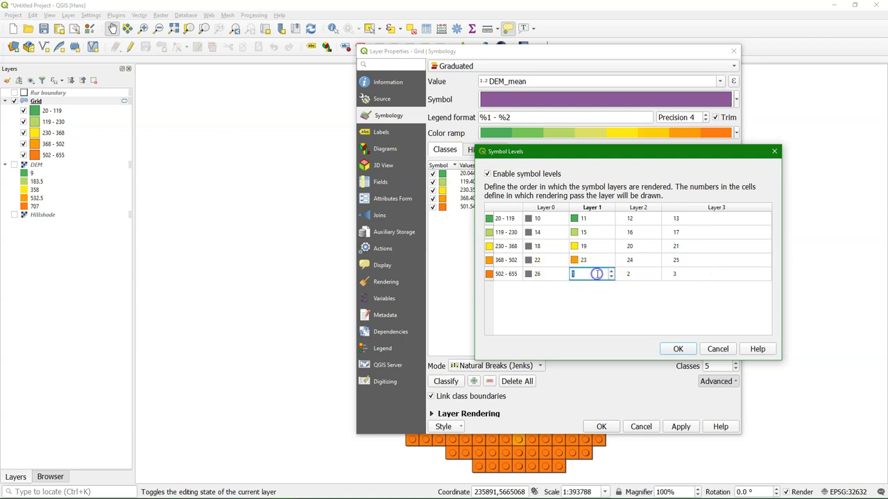
pyautogui.write('27')
pyautogui.doubleClick(645, 274)
pyautogui.write('28')
pyautogui.doubleClick(677, 274)
pyautogui.write('29')
pyautogui.click(677, 349)
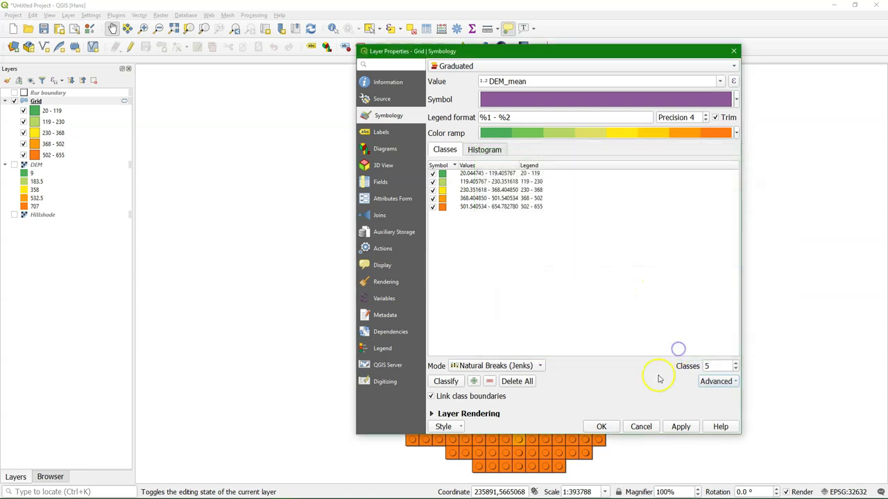
pyautogui.click(600, 425)
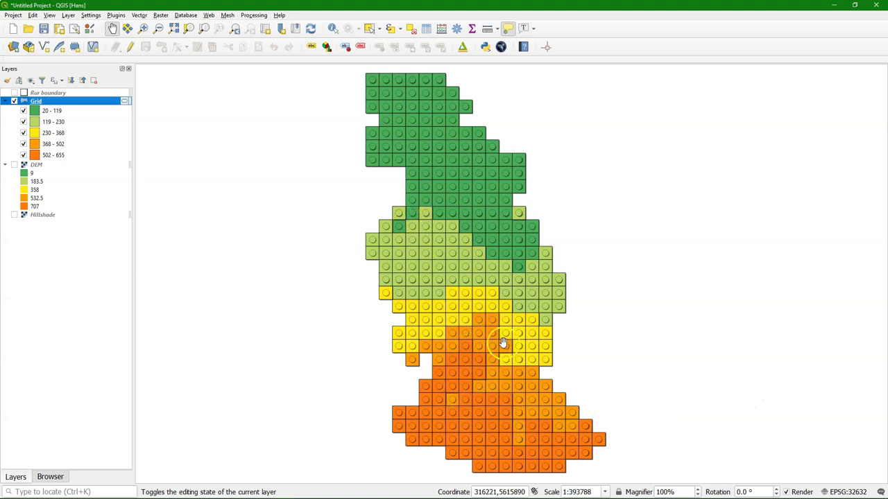
pyautogui.scroll(1, 487, 415)
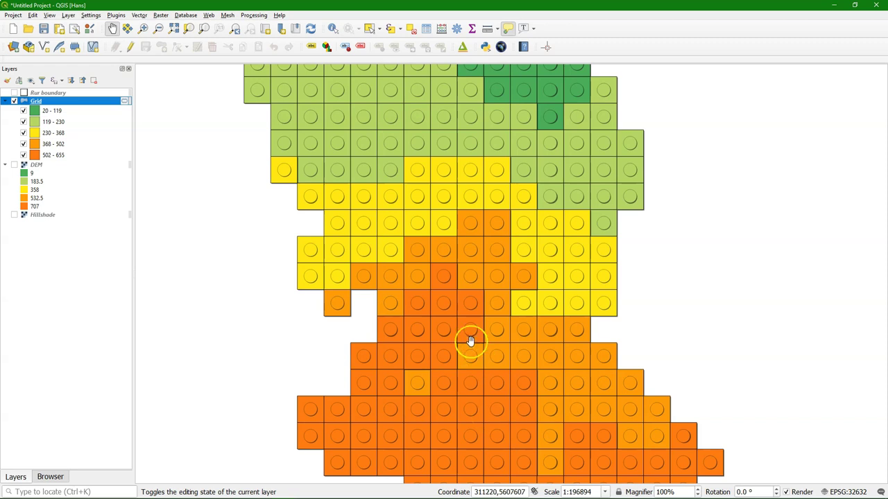
pyautogui.scroll(-1, 470, 340)
pyautogui.scroll(-1, 470, 341)
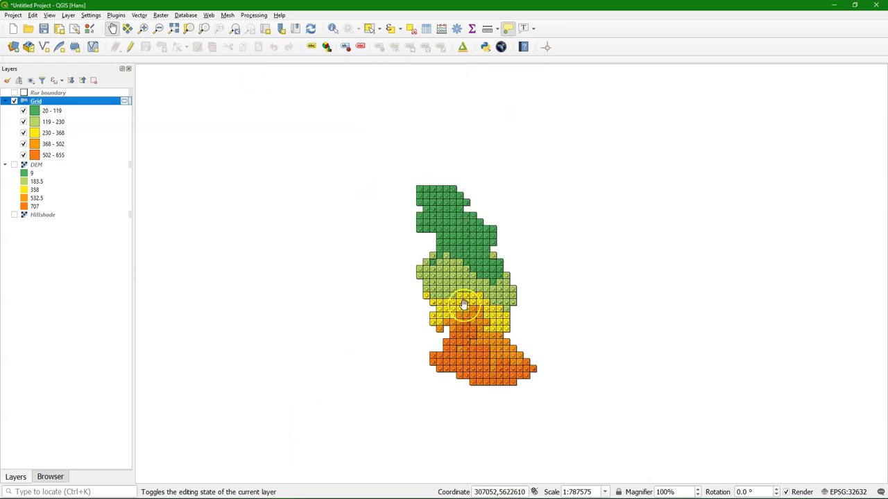
pyautogui.scroll(1, 467, 301)
# Create a new print layout titled 'Lego'.
pyautogui.click(13, 14)
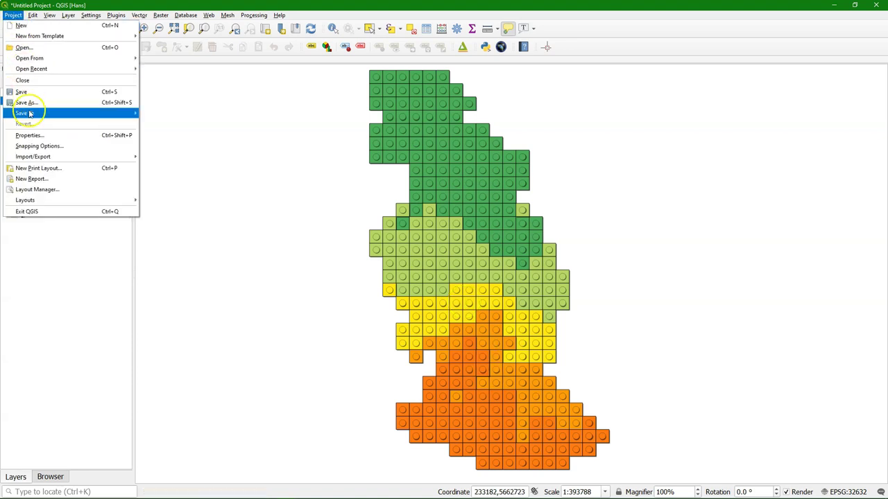
pyautogui.click(30, 168)
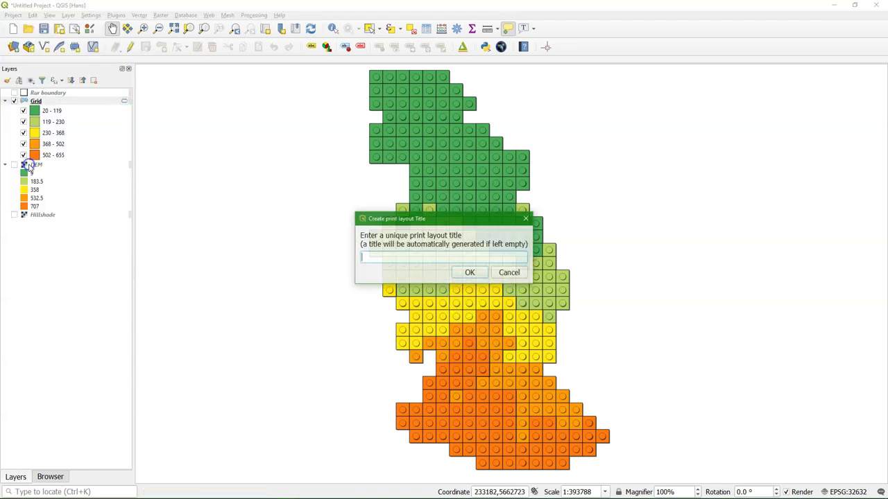
pyautogui.write('Lego')
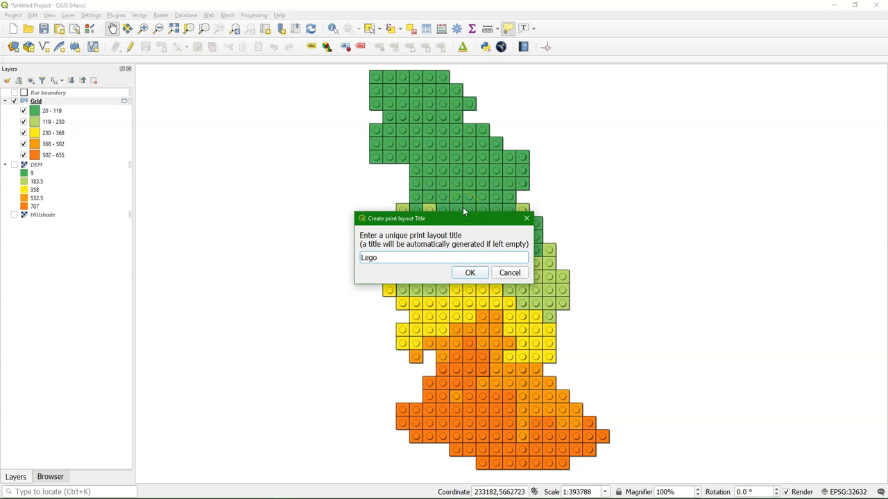
pyautogui.press('Return')
pyautogui.click(462, 208)
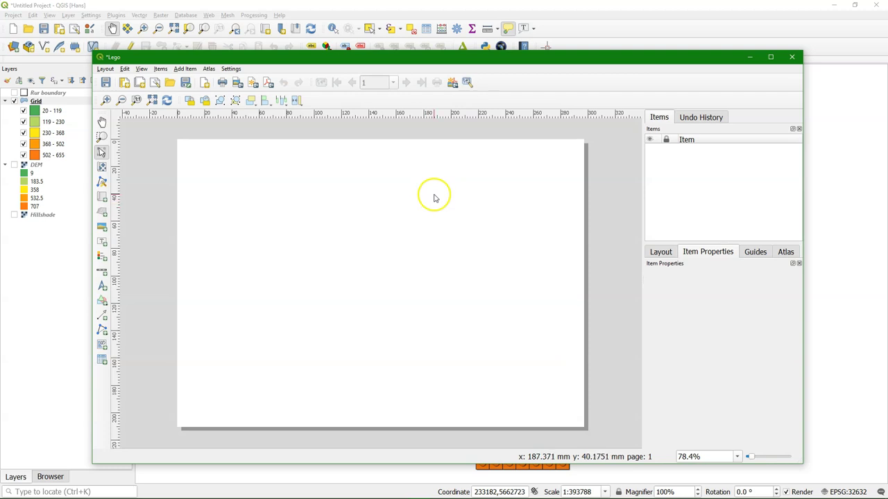
# Switch the layout page to portrait orientation and fit the whole page in view.
pyautogui.rightClick(434, 198)
pyautogui.click(472, 222)
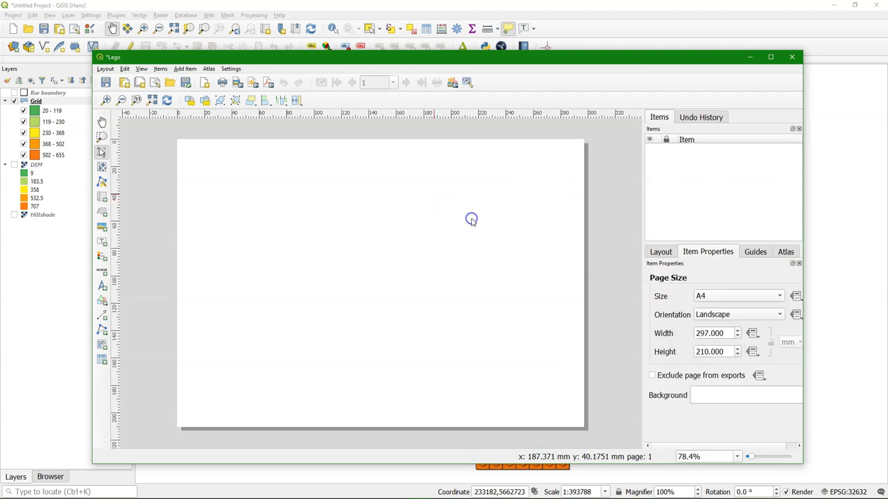
pyautogui.click(724, 325)
pyautogui.click(722, 305)
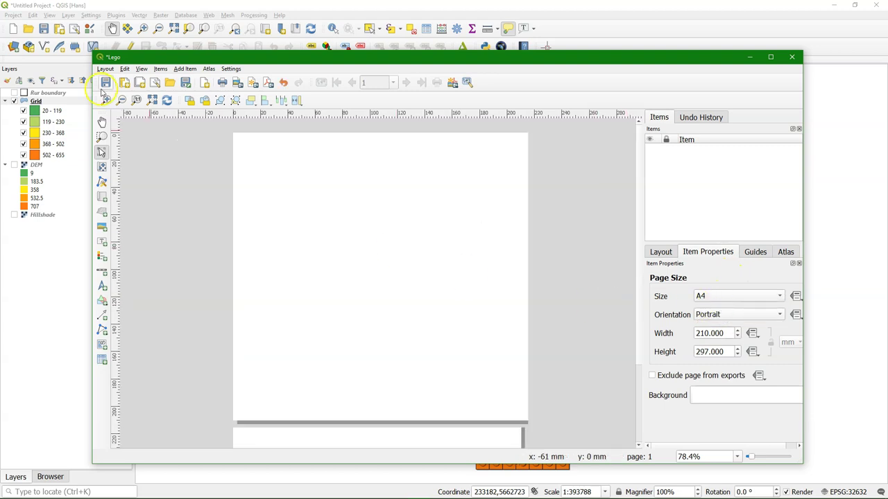
pyautogui.click(152, 101)
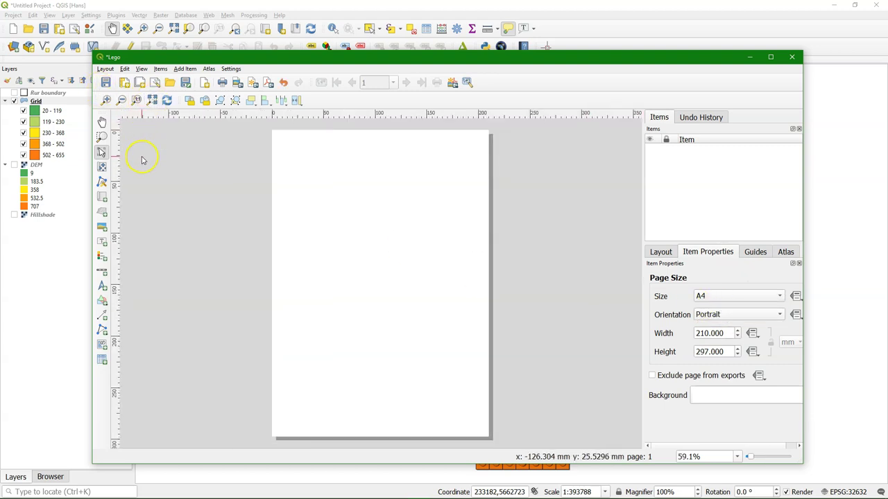
# Draw a map frame over most of the Lego page and zoom the brick grid to fill it.
pyautogui.click(102, 198)
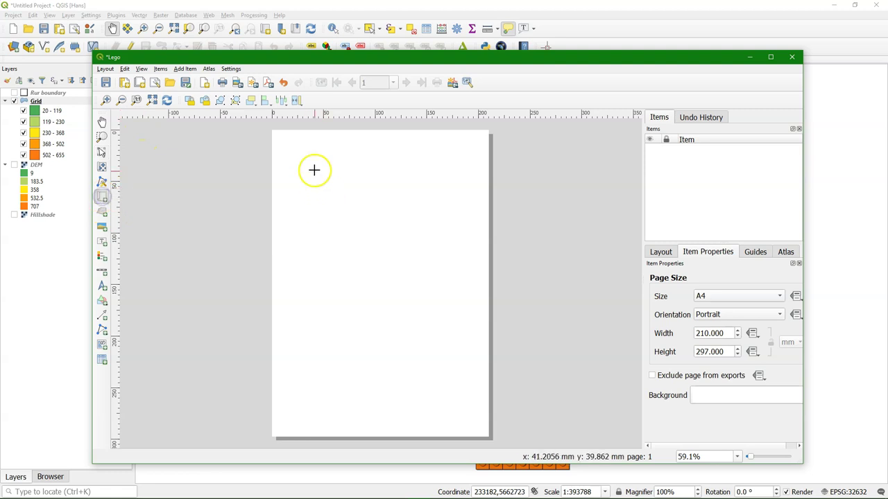
pyautogui.moveTo(285, 145); pyautogui.dragTo(473, 424)
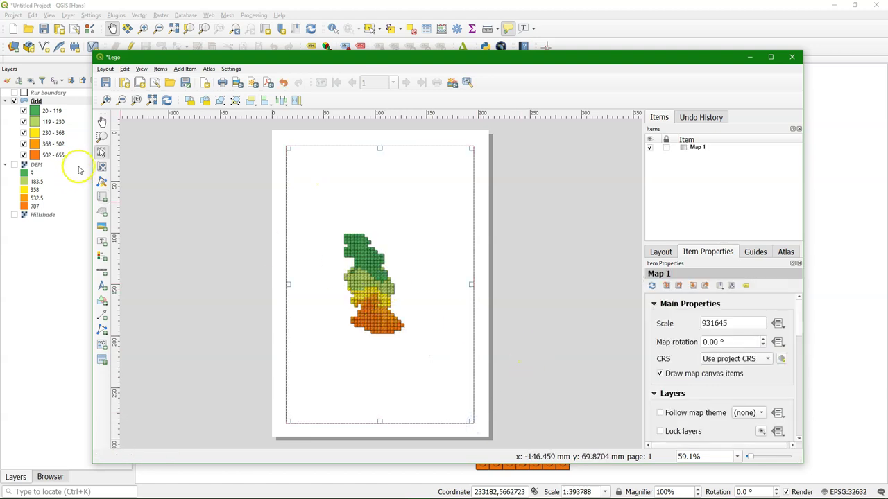
pyautogui.click(101, 167)
pyautogui.scroll(3, 347, 258)
pyautogui.scroll(2, 344, 257)
pyautogui.scroll(1, 377, 271)
pyautogui.moveTo(380, 268); pyautogui.dragTo(380, 251)
pyautogui.scroll(2, 379, 252)
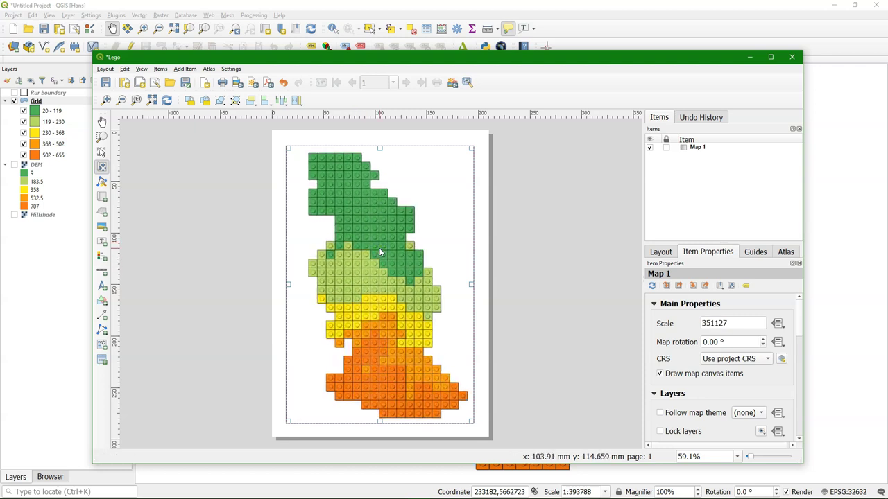
pyautogui.click(102, 258)
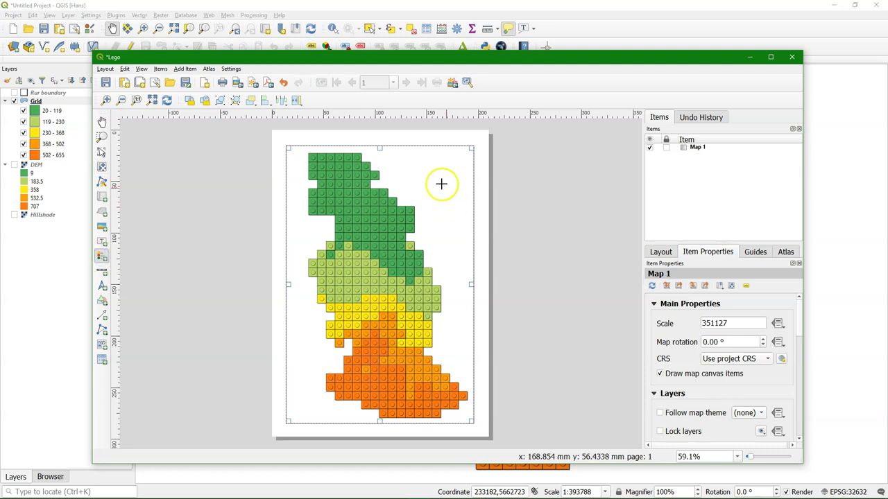
# Add a legend at the upper right, turn off auto update, and remove Rur boundary, DEM and Hillshade.
pyautogui.moveTo(437, 156); pyautogui.dragTo(458, 205)
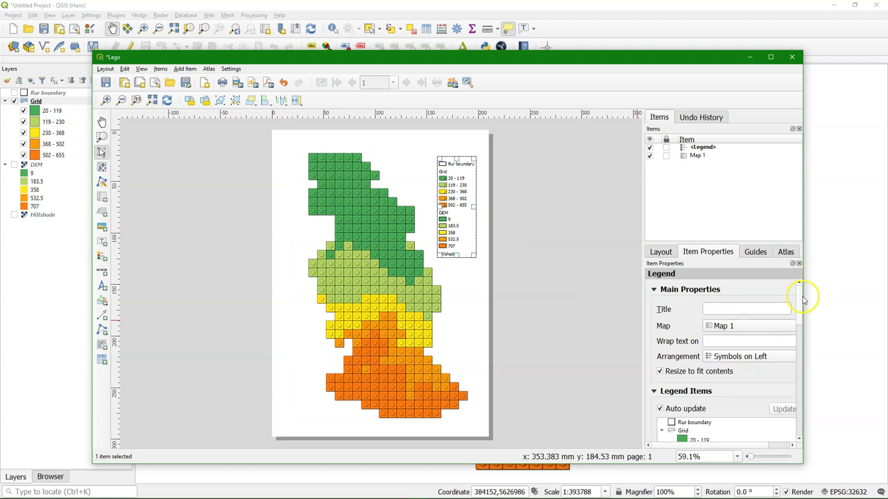
pyautogui.moveTo(799, 299); pyautogui.dragTo(798, 324)
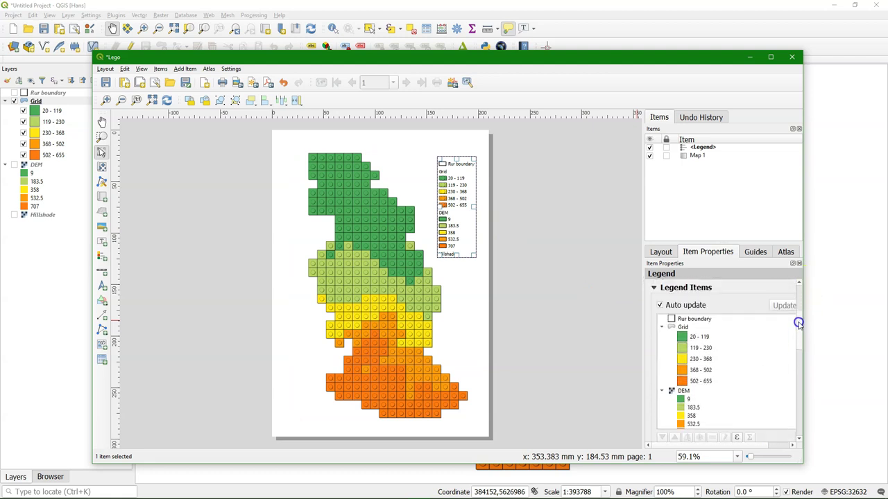
pyautogui.click(659, 305)
pyautogui.click(693, 319)
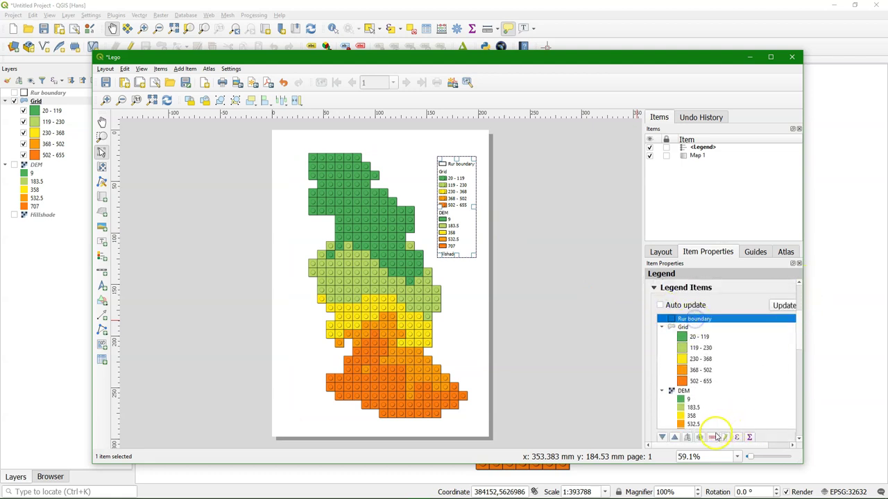
pyautogui.click(713, 437)
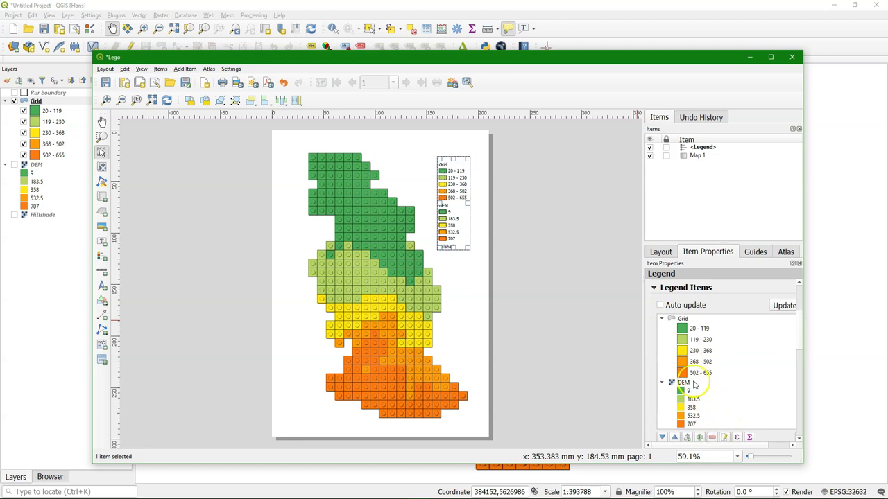
pyautogui.click(684, 382)
pyautogui.click(712, 437)
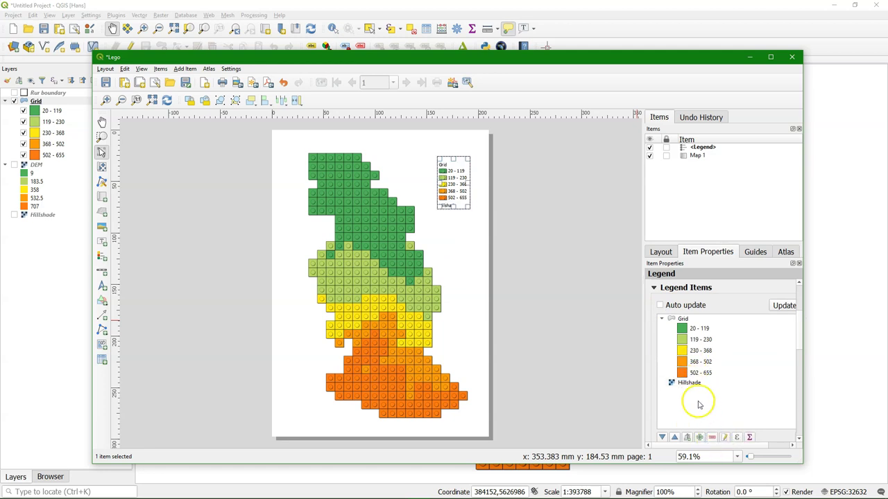
pyautogui.click(684, 382)
pyautogui.click(713, 438)
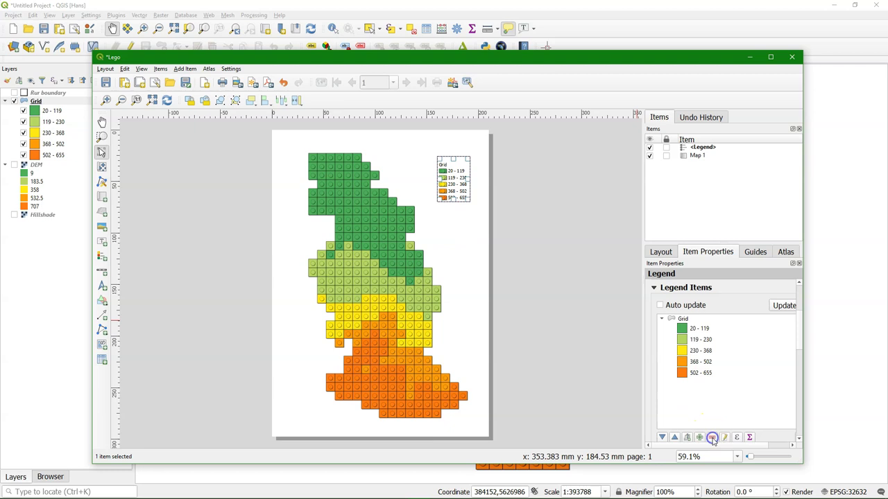
# Rename the Grid legend group to 'Elevation (m)' and maximize the layout window.
pyautogui.click(684, 319)
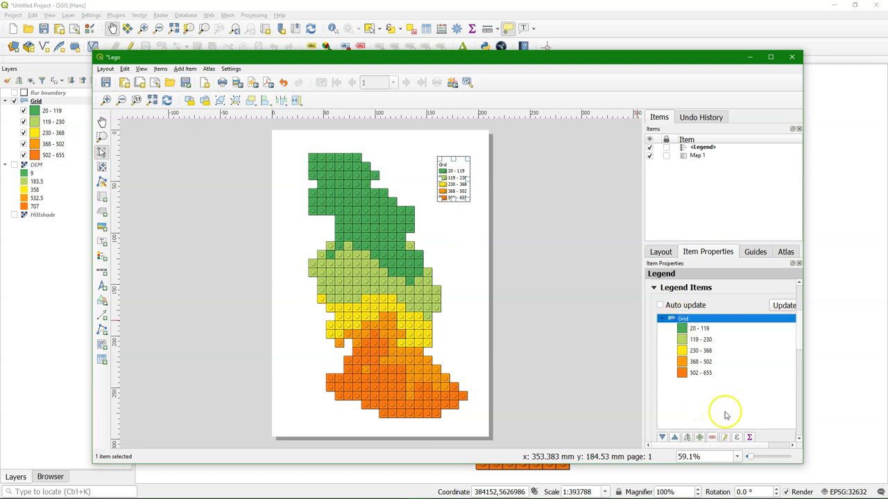
pyautogui.click(725, 437)
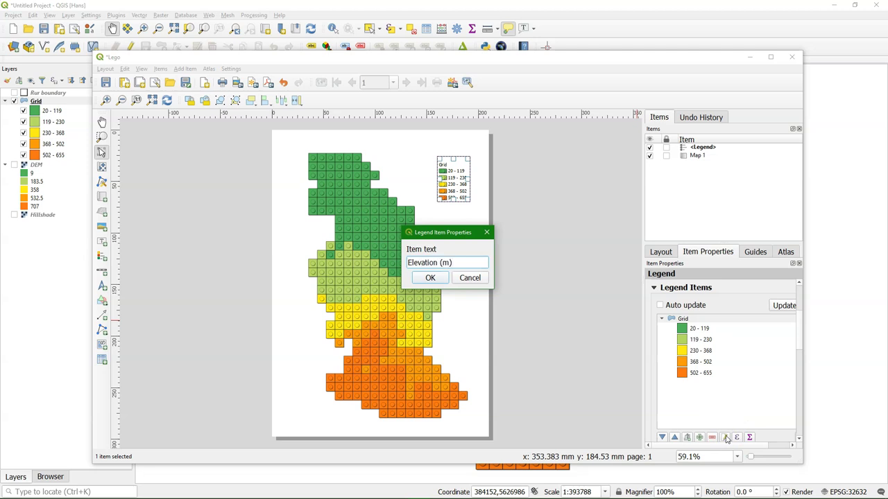
pyautogui.click(430, 277)
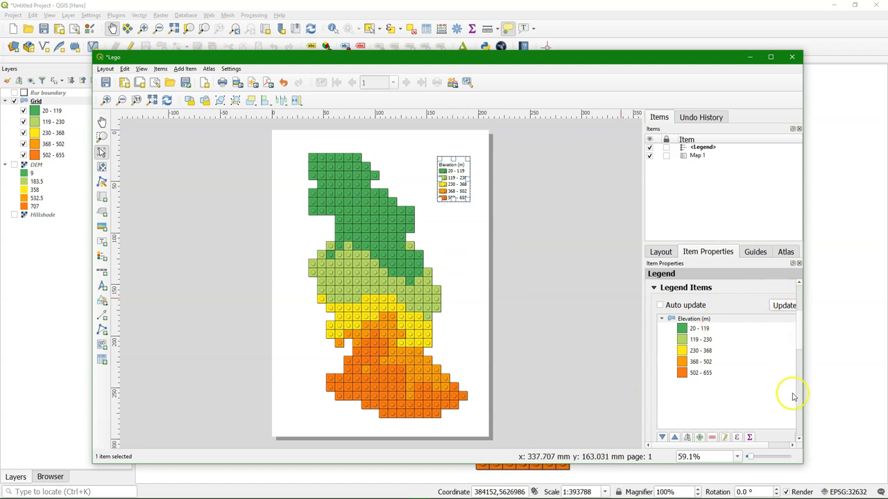
pyautogui.click(771, 58)
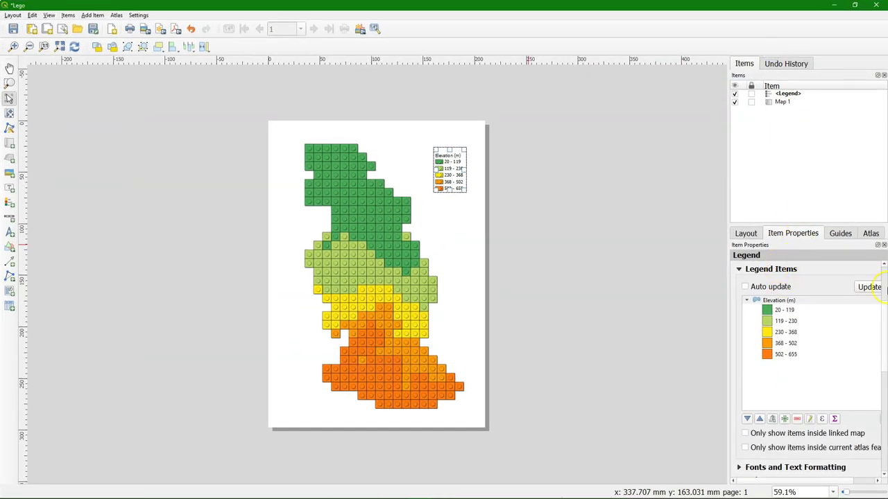
# Set the legend symbol height to 7 mm so the class patches are square.
pyautogui.scroll(-5, 884, 314)
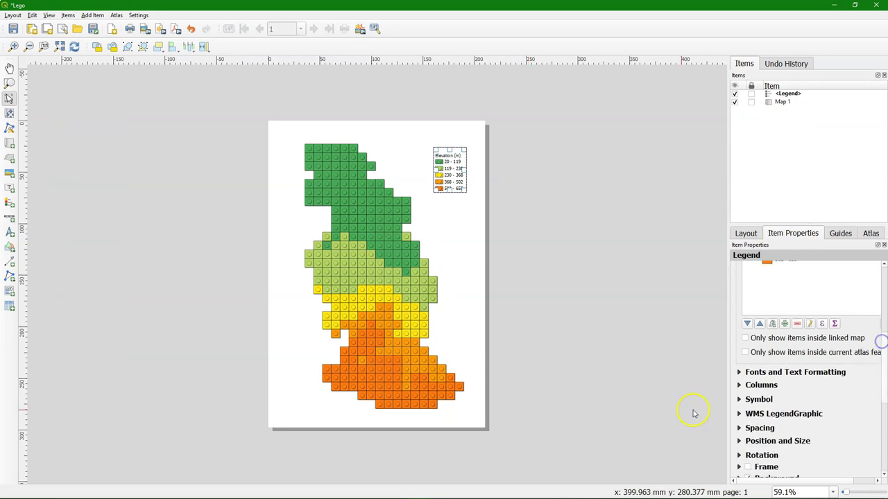
pyautogui.click(734, 337)
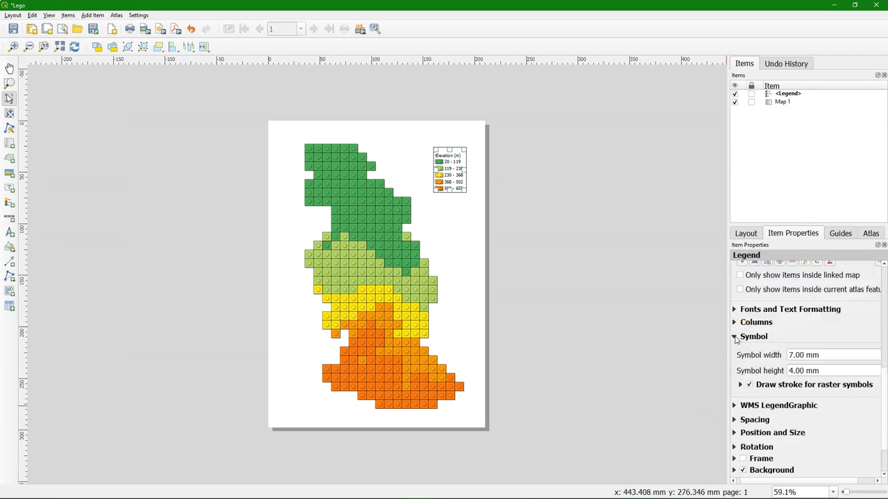
pyautogui.click(790, 371)
pyautogui.write('7')
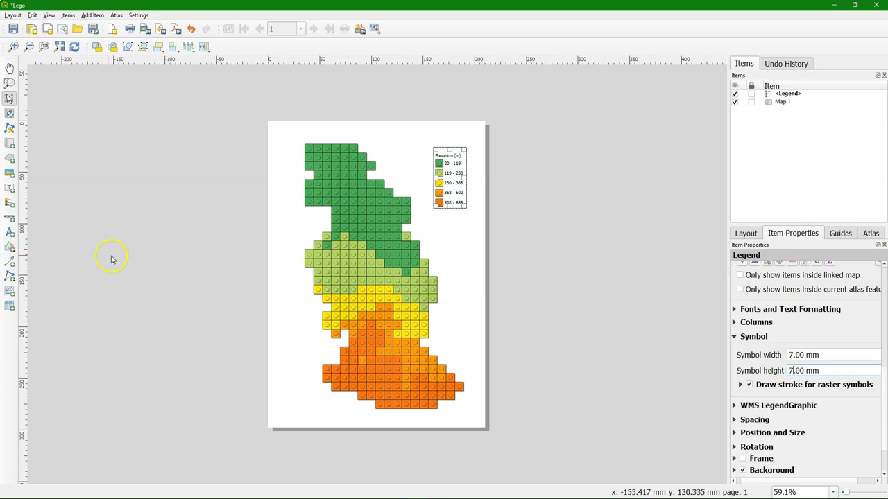
pyautogui.click(9, 217)
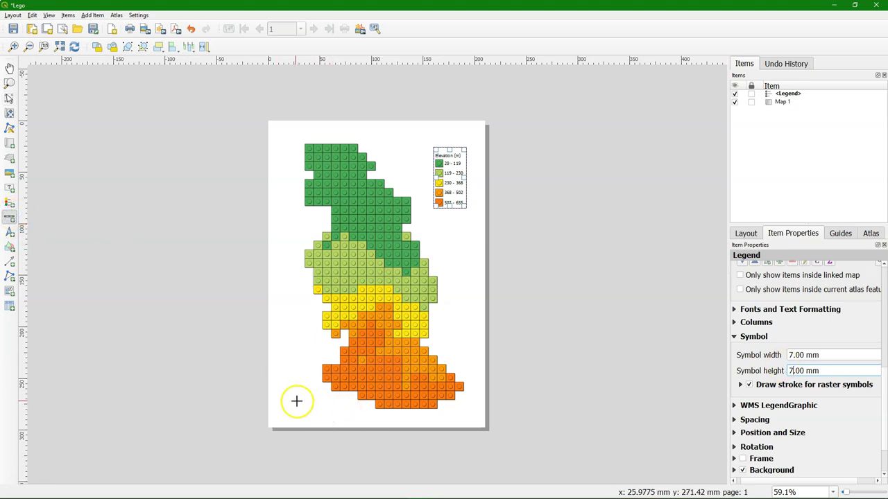
# Draw a scale bar at the page's lower left and set its fill to orange sampled from the map.
pyautogui.moveTo(290, 401); pyautogui.dragTo(330, 409)
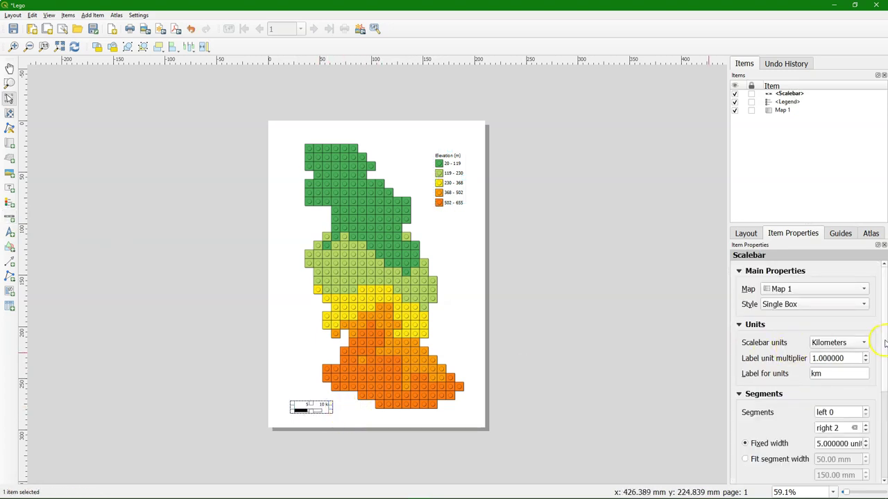
pyautogui.moveTo(884, 341); pyautogui.dragTo(884, 414)
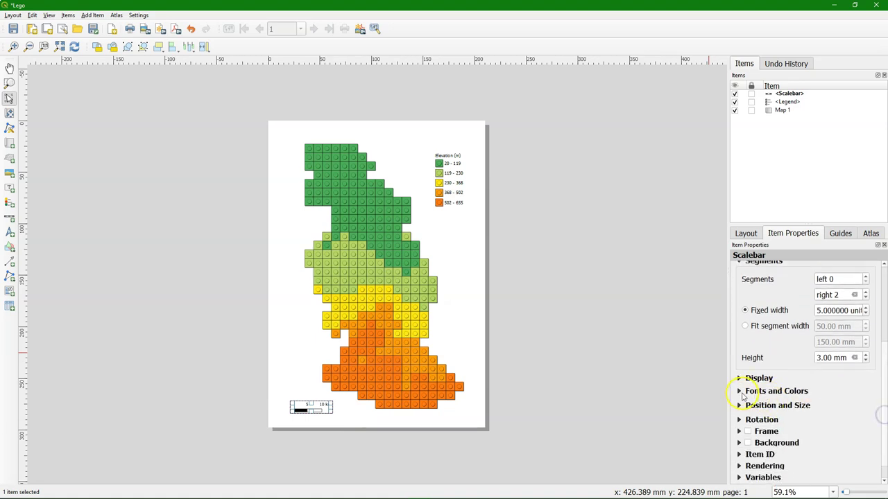
pyautogui.click(740, 393)
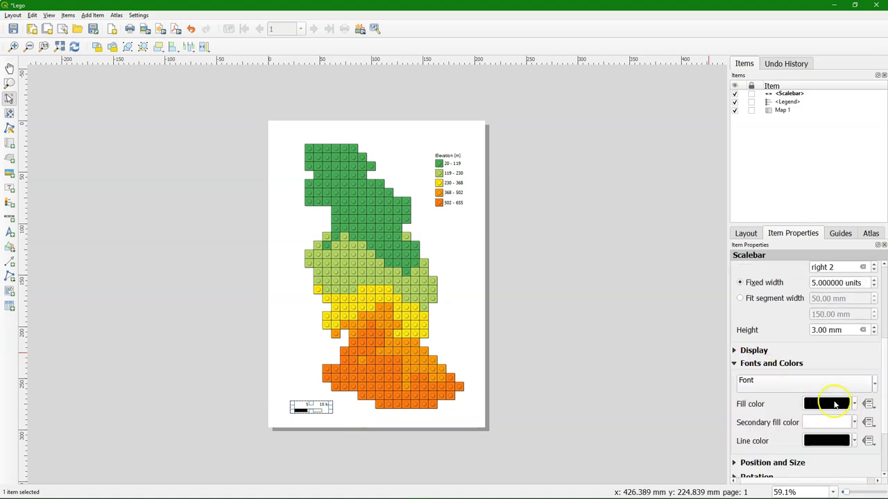
pyautogui.click(832, 405)
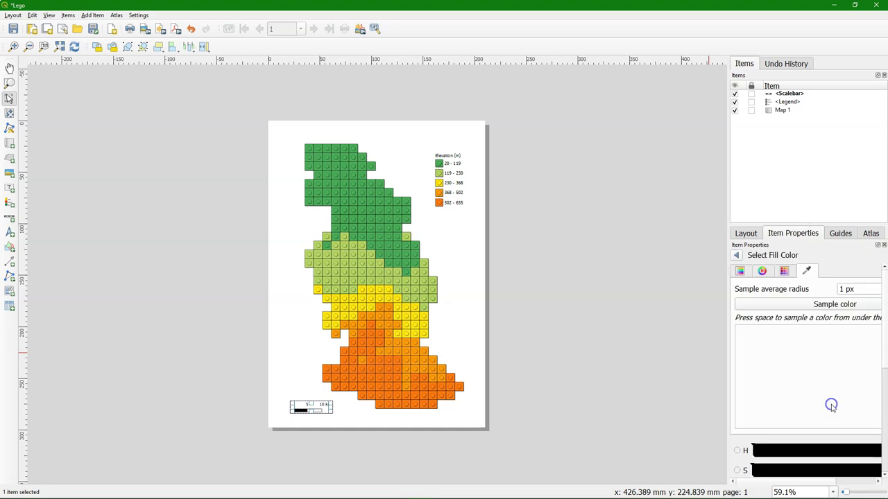
pyautogui.click(824, 307)
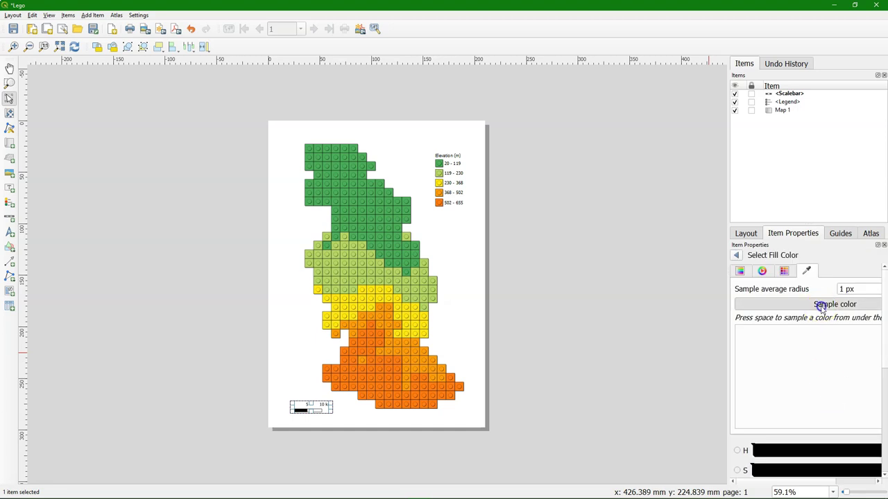
pyautogui.click(339, 380)
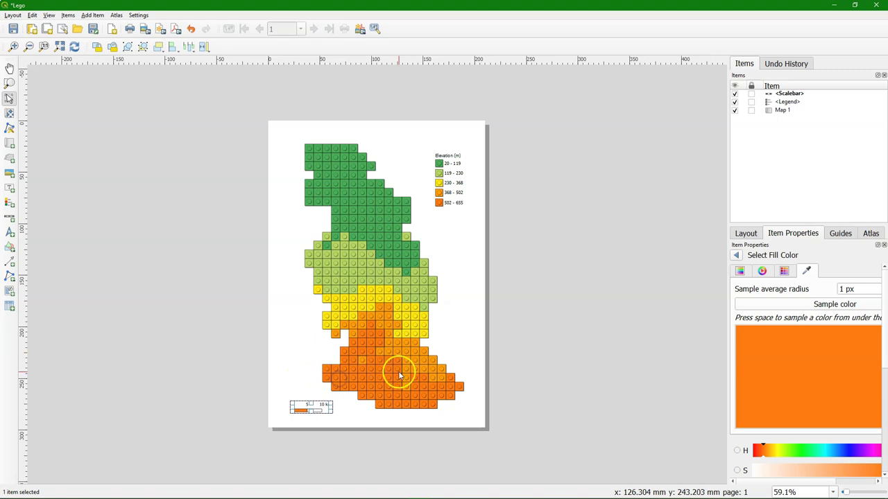
pyautogui.click(738, 256)
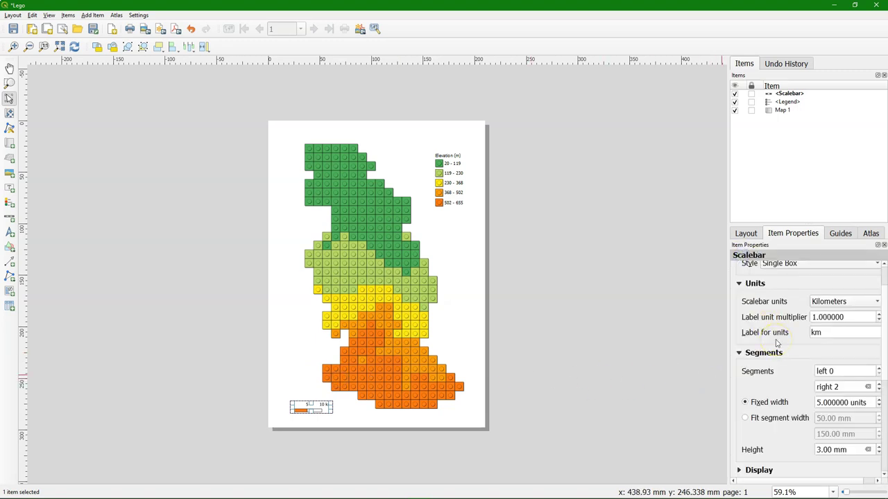
# Set the scale bar's secondary fill to green sampled from the map bricks.
pyautogui.scroll(-3, 777, 344)
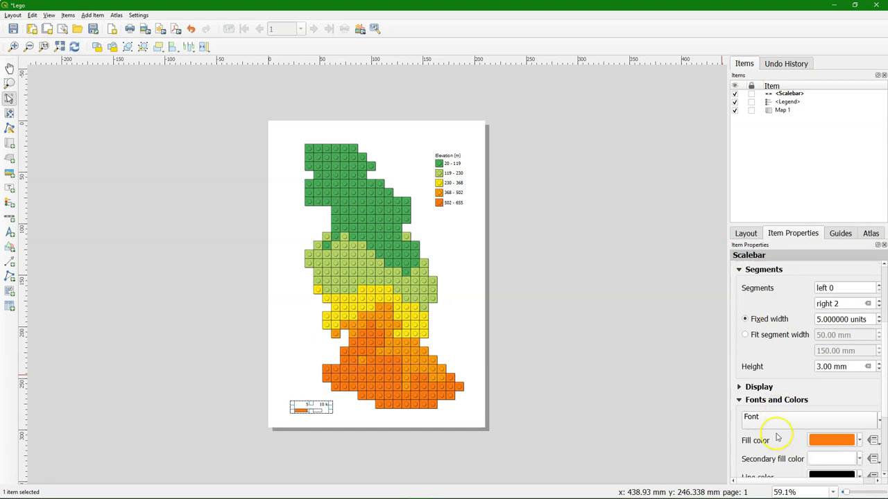
pyautogui.scroll(-1, 783, 444)
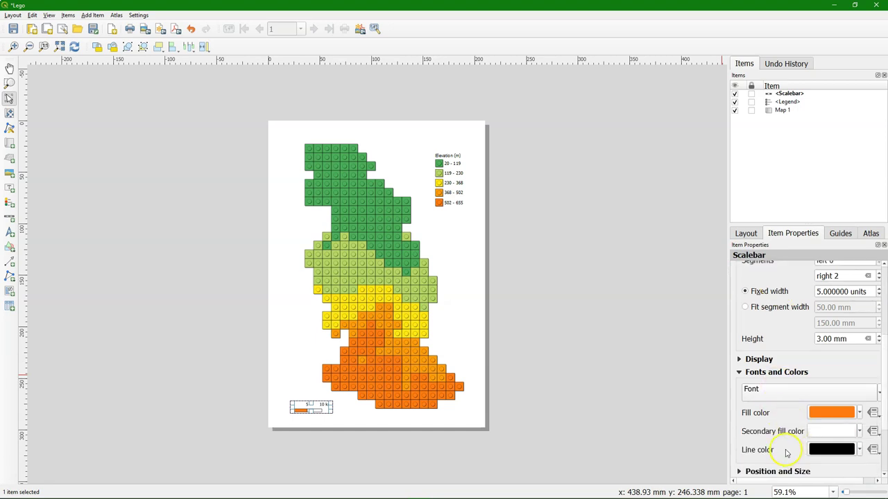
pyautogui.click(843, 433)
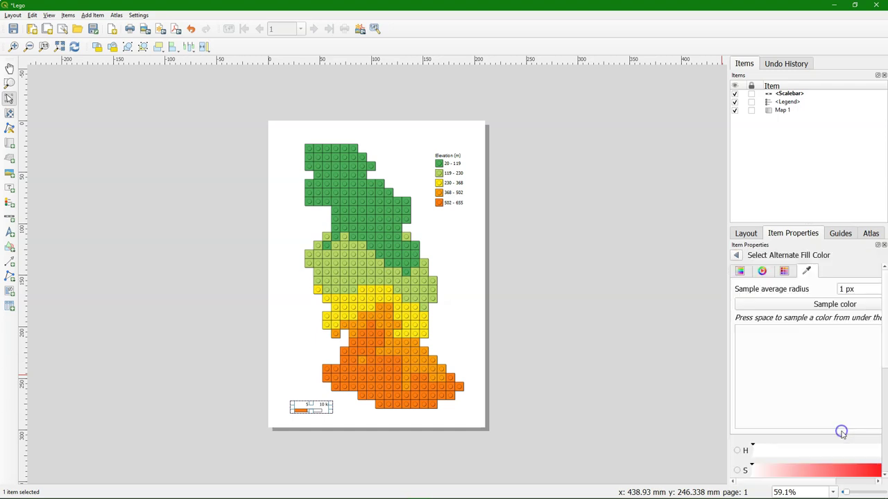
pyautogui.click(802, 304)
pyautogui.click(371, 257)
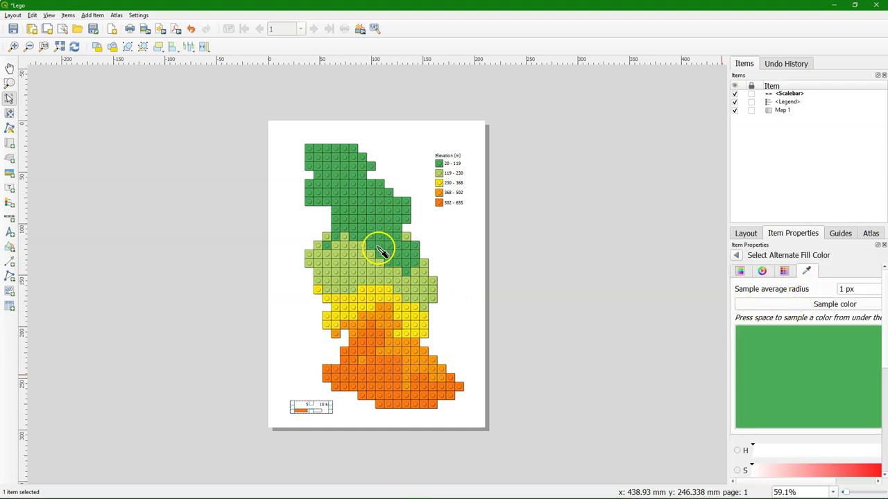
pyautogui.click(380, 251)
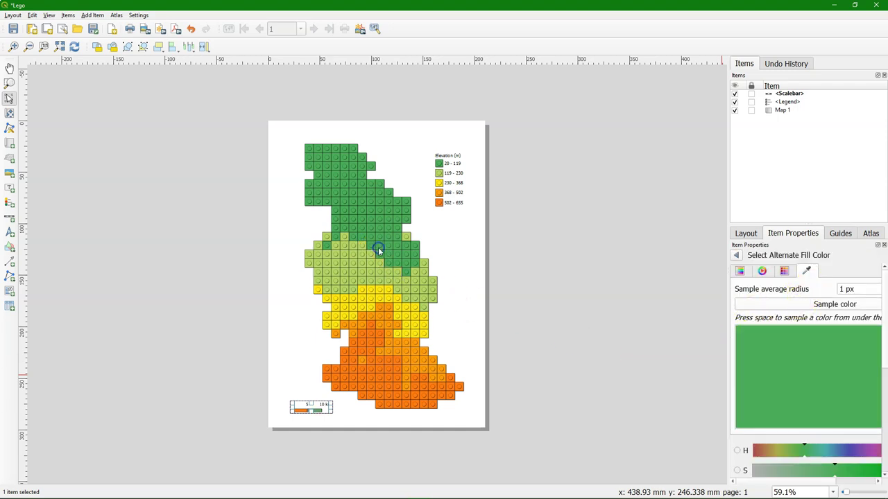
pyautogui.click(737, 257)
# Make the scale bar's line colour transparent.
pyautogui.scroll(-3, 789, 373)
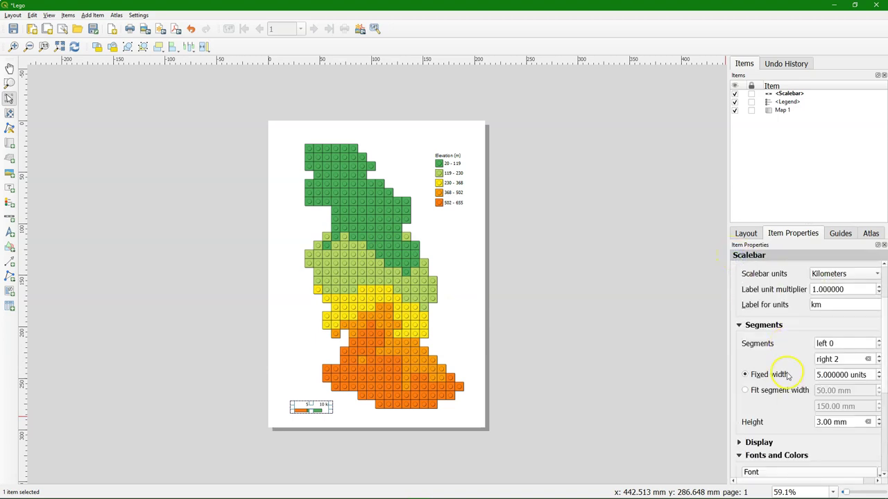
pyautogui.scroll(-1, 788, 377)
pyautogui.click(860, 422)
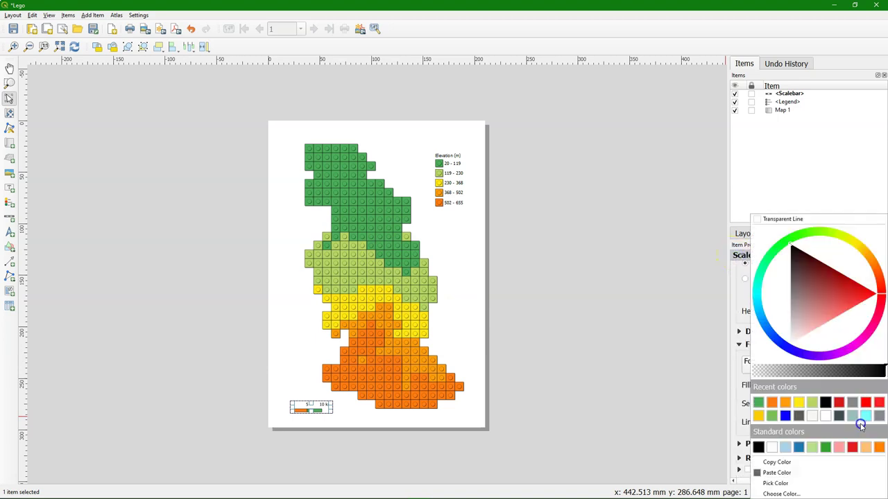
pyautogui.click(763, 219)
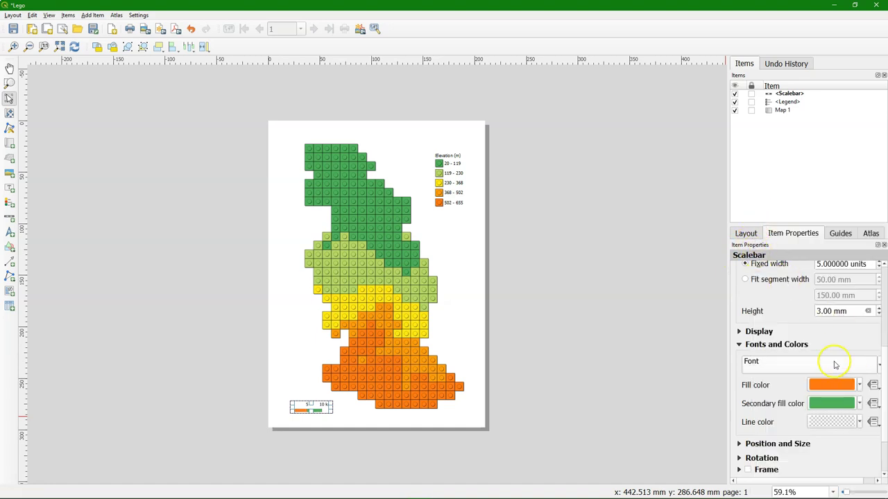
# Set the scale bar label font to Comic Sans MS and its colour to red #ff2323.
pyautogui.click(802, 362)
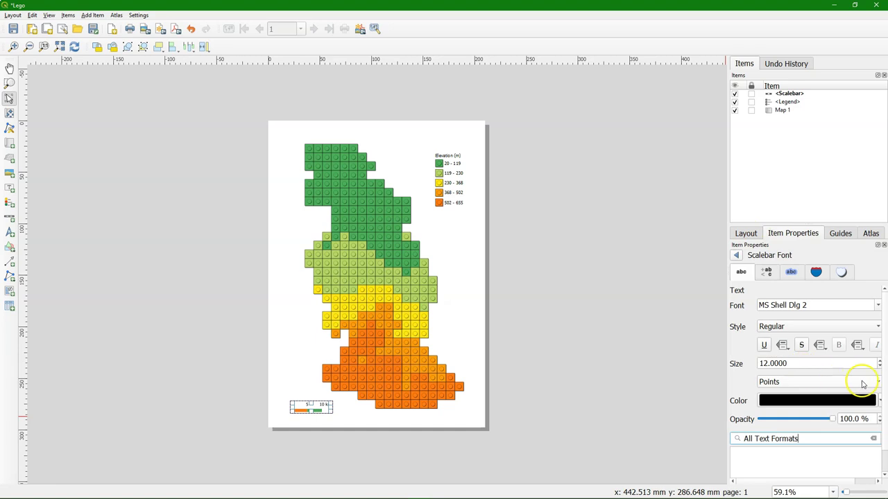
pyautogui.click(878, 305)
pyautogui.scroll(12, 727, 361)
pyautogui.scroll(20, 726, 359)
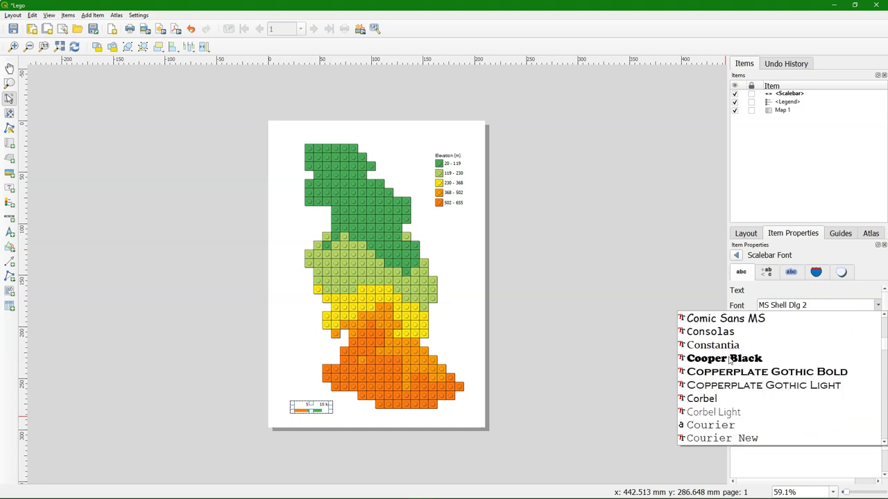
pyautogui.click(727, 319)
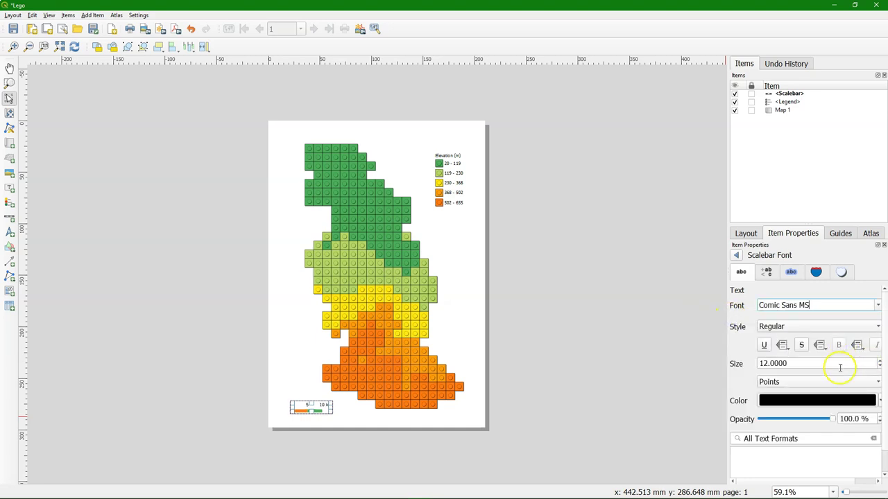
pyautogui.click(812, 401)
pyautogui.click(784, 270)
pyautogui.scroll(-5, 763, 353)
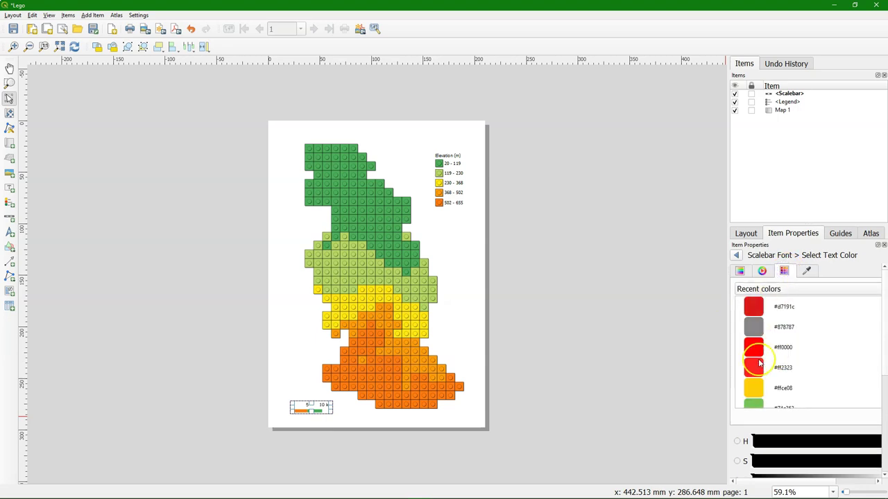
pyautogui.click(754, 367)
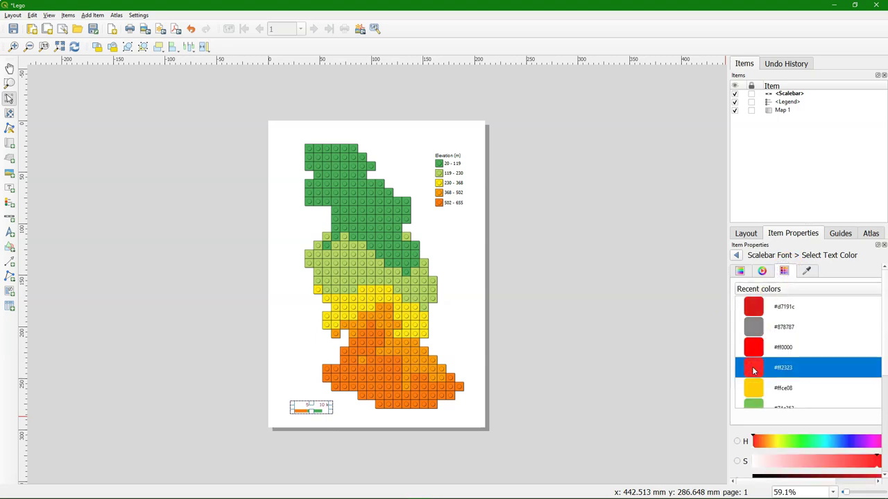
pyautogui.click(737, 255)
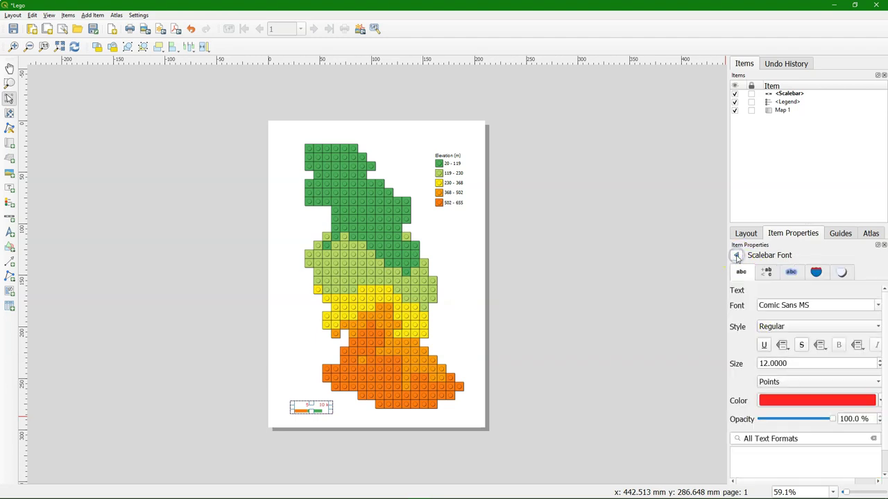
pyautogui.click(737, 256)
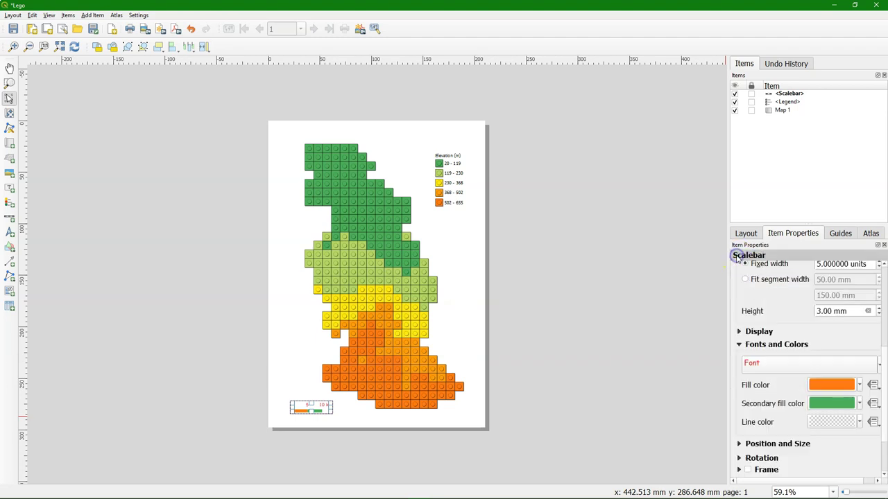
# Set the legend's title font to Comic Sans MS.
pyautogui.click(451, 170)
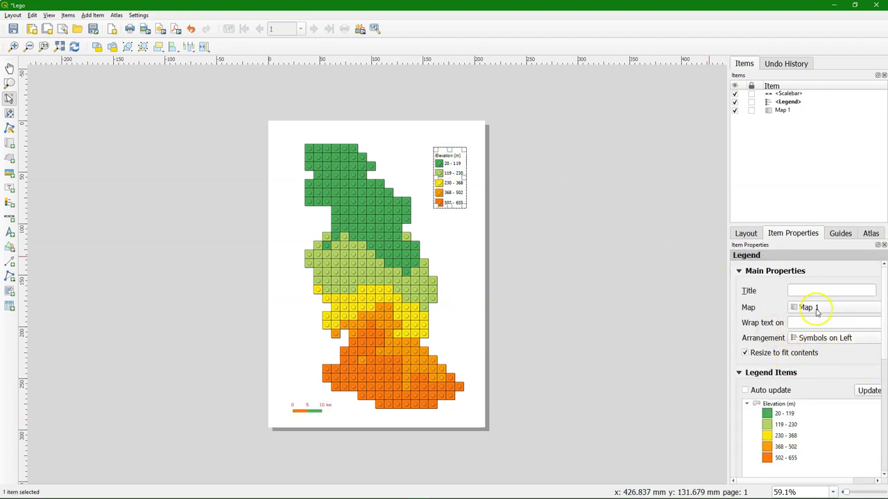
pyautogui.scroll(-5, 883, 324)
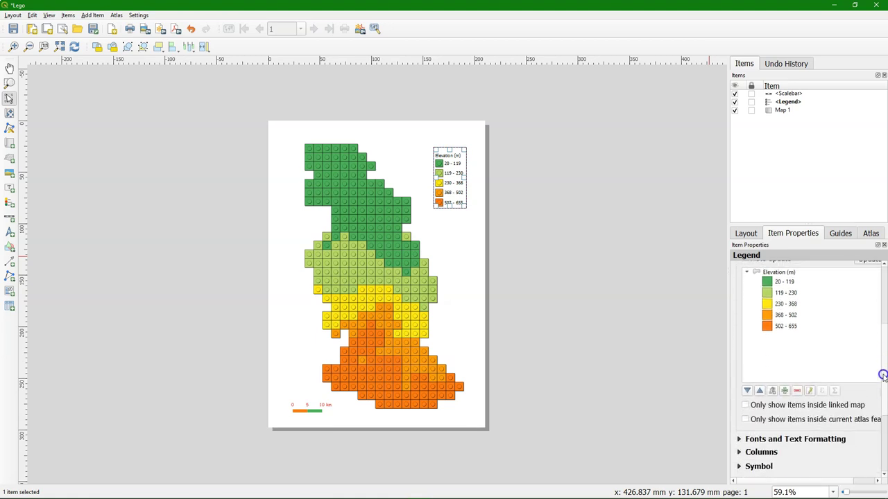
pyautogui.click(739, 405)
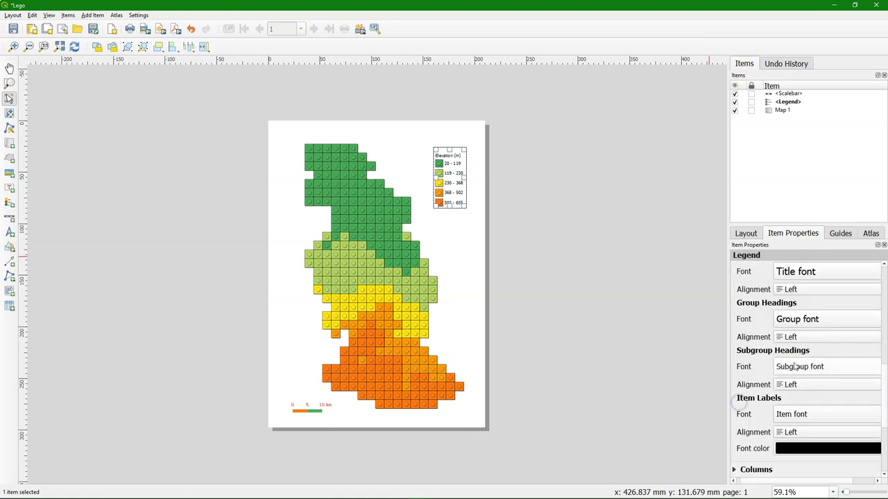
pyautogui.click(810, 371)
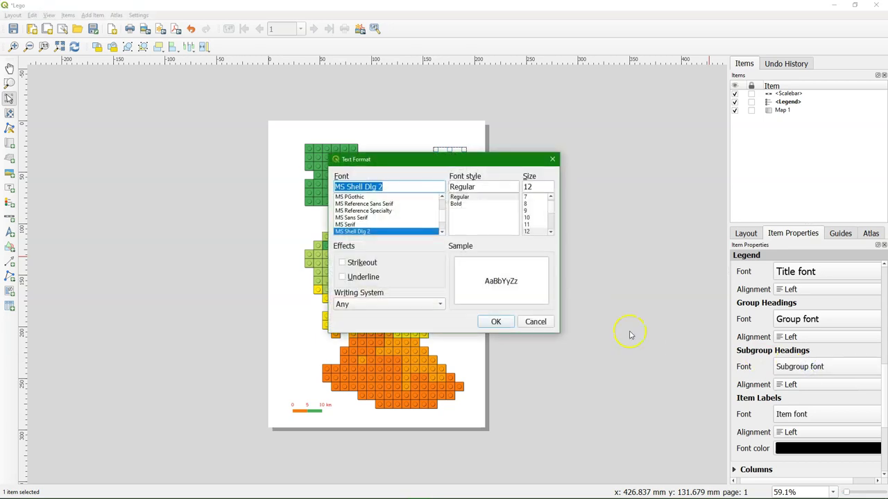
pyautogui.scroll(10, 442, 215)
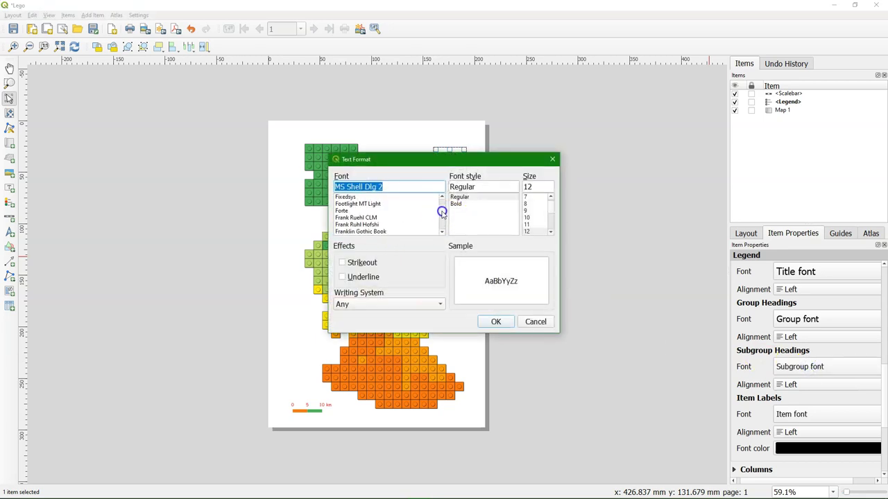
pyautogui.scroll(15, 442, 214)
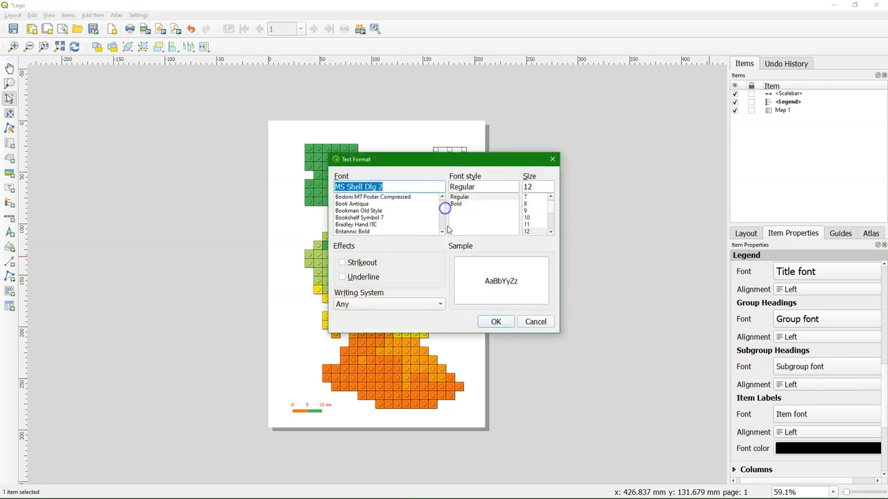
pyautogui.scroll(-7, 442, 215)
pyautogui.click(354, 203)
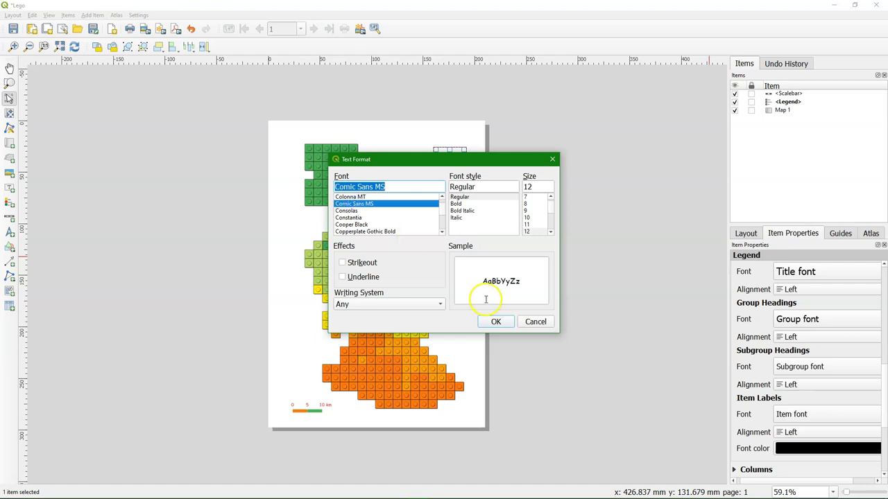
pyautogui.click(495, 322)
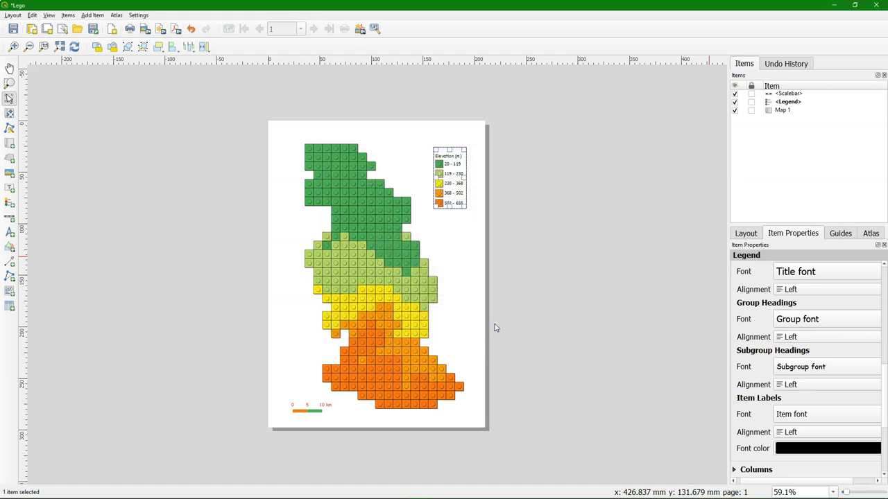
# Set the legend item labels to Comic Sans MS and colour the legend text red #ff2323.
pyautogui.click(799, 416)
pyautogui.click(800, 416)
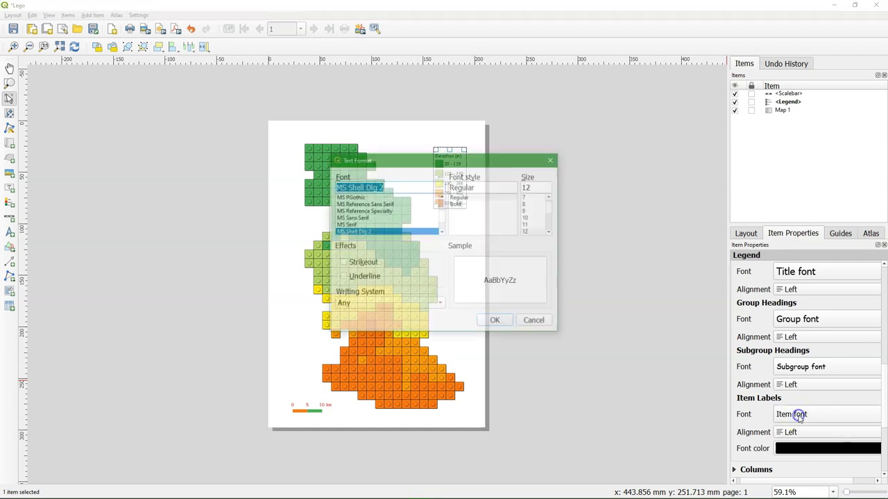
pyautogui.scroll(15, 441, 220)
pyautogui.click(366, 231)
pyautogui.click(496, 322)
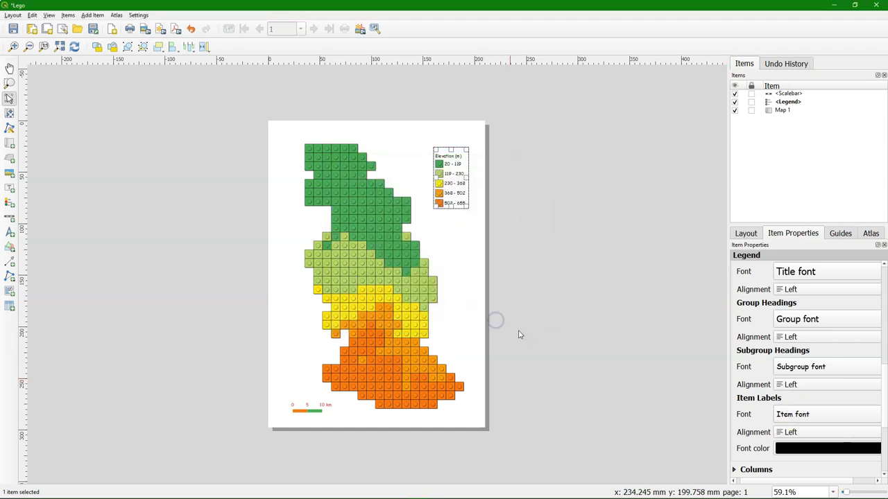
pyautogui.click(796, 449)
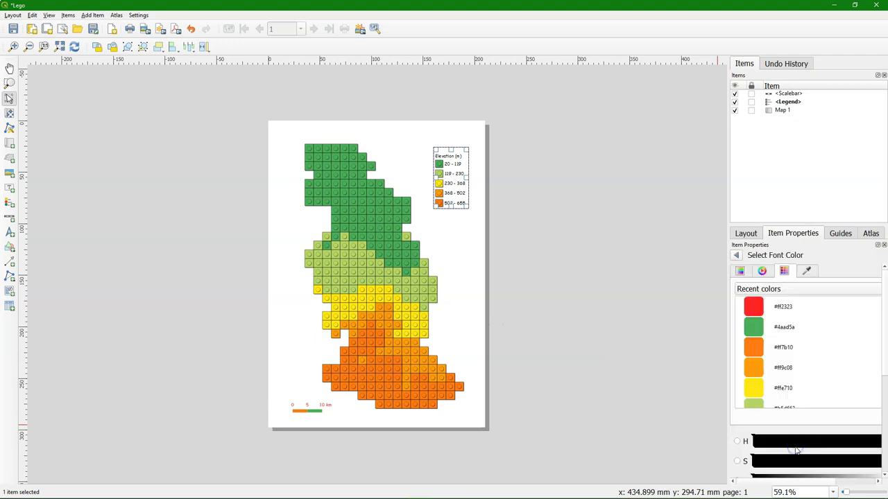
pyautogui.click(754, 308)
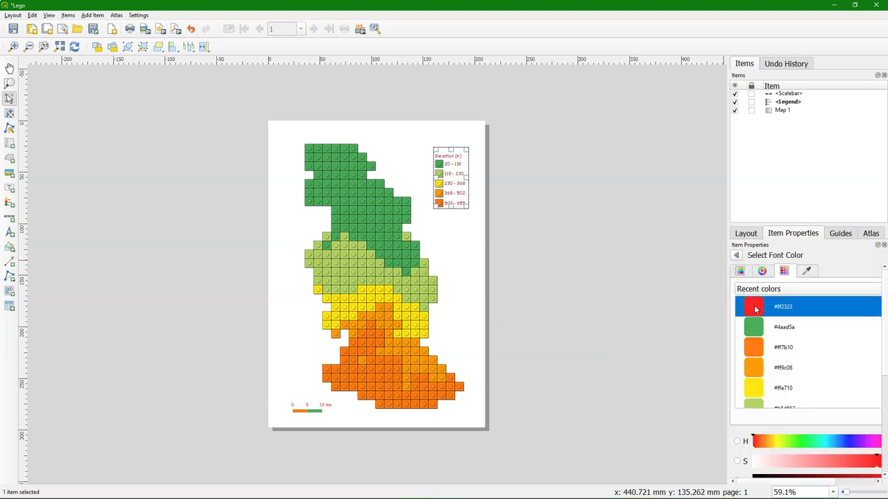
# Draw a label box across the top of the page and enter the text 'Lego Land'.
pyautogui.click(9, 189)
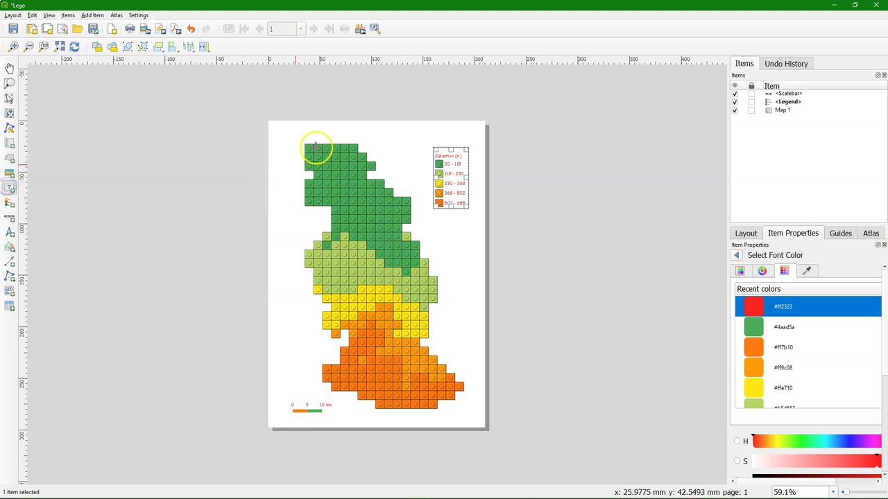
pyautogui.moveTo(268, 120); pyautogui.dragTo(482, 141)
pyautogui.moveTo(788, 290); pyautogui.dragTo(749, 290)
pyautogui.write('Lego Land')
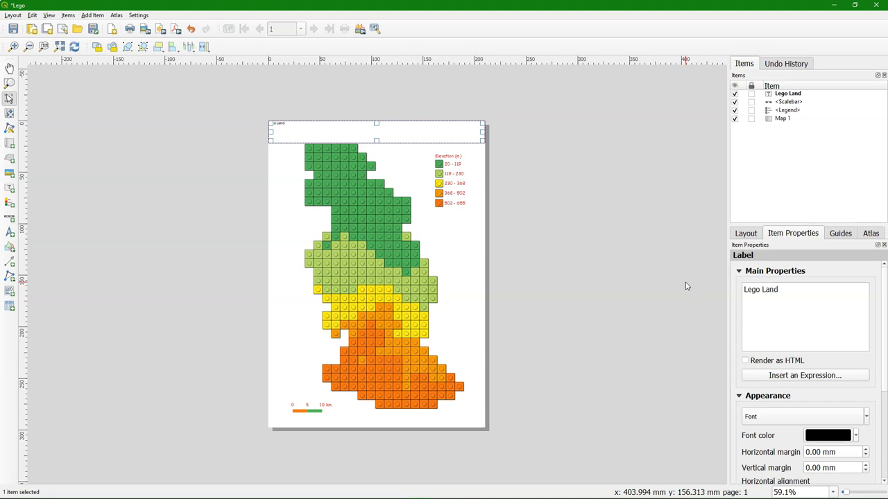
# Set the title font to Comic Sans MS at 48 pt.
pyautogui.click(771, 417)
pyautogui.scroll(-4, 524, 222)
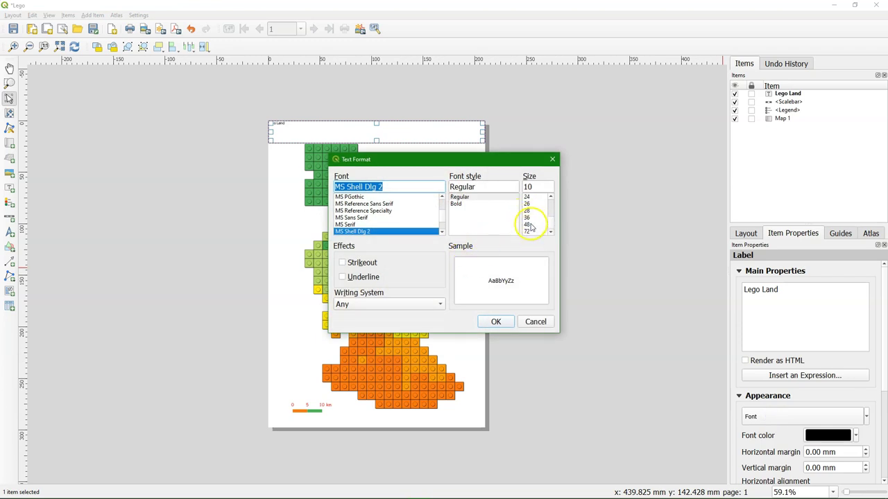
pyautogui.click(528, 224)
pyautogui.scroll(10, 442, 222)
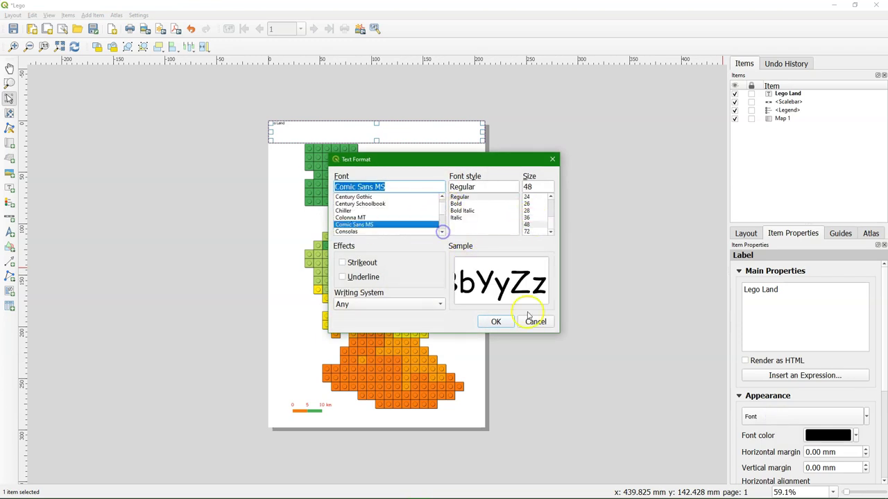
pyautogui.click(496, 322)
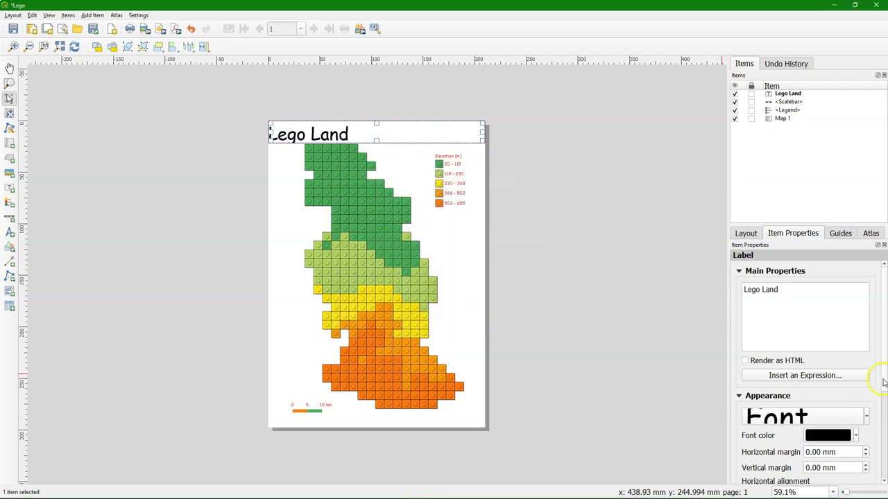
# Centre the title horizontally and vertically, colour it red #ff2323, then deselect everything.
pyautogui.scroll(-3, 881, 417)
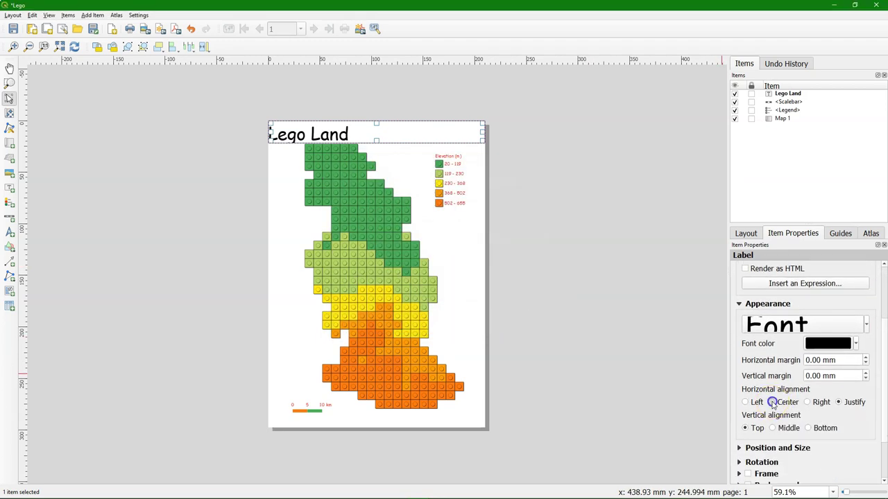
pyautogui.click(772, 402)
pyautogui.click(773, 429)
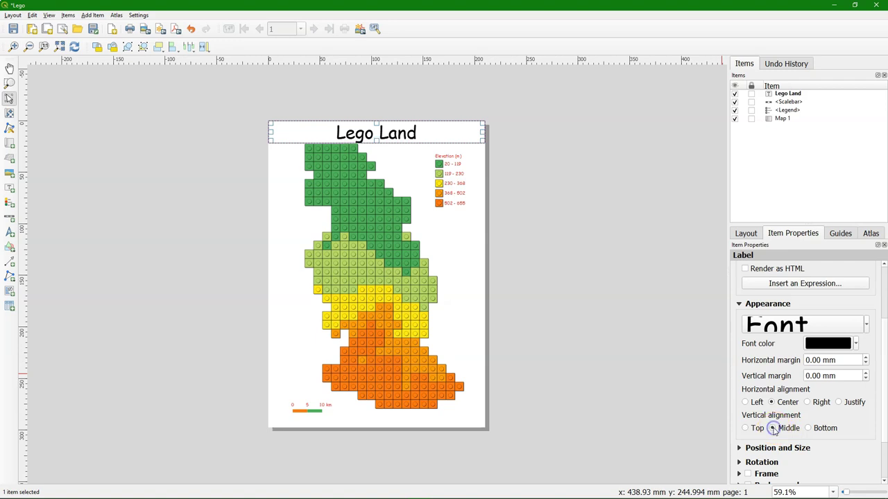
pyautogui.click(825, 345)
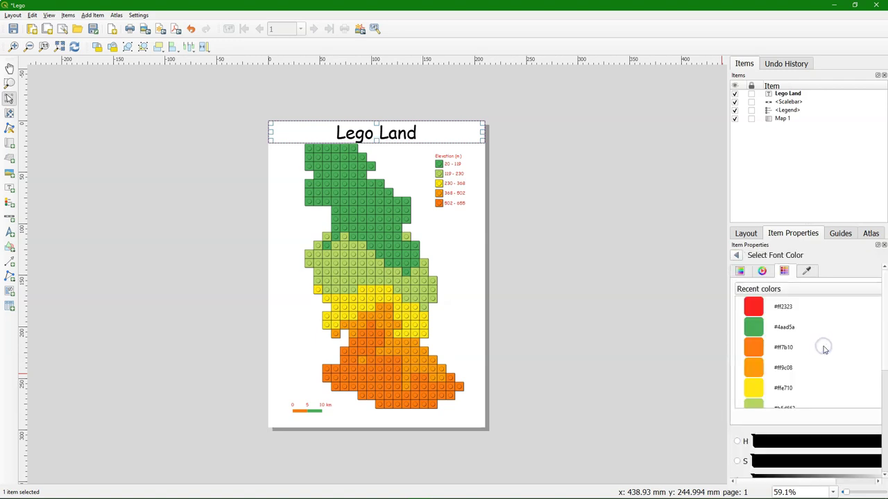
pyautogui.click(754, 308)
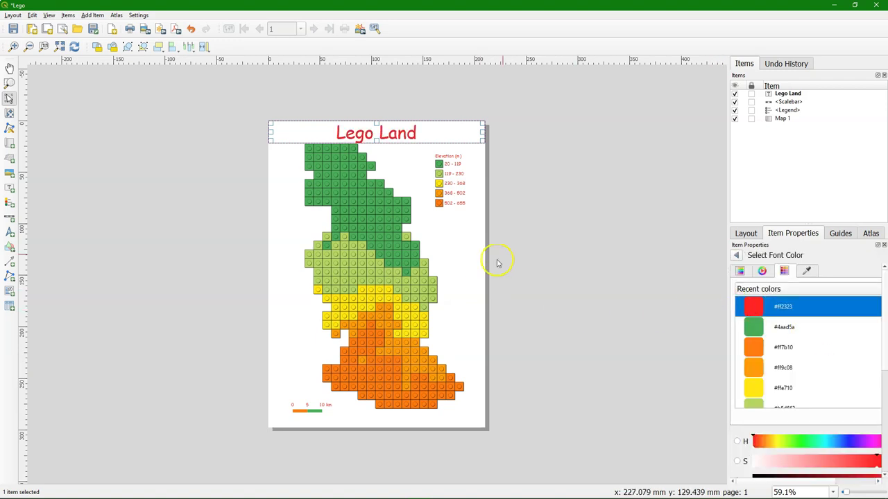
pyautogui.click(459, 242)
pyautogui.click(517, 257)
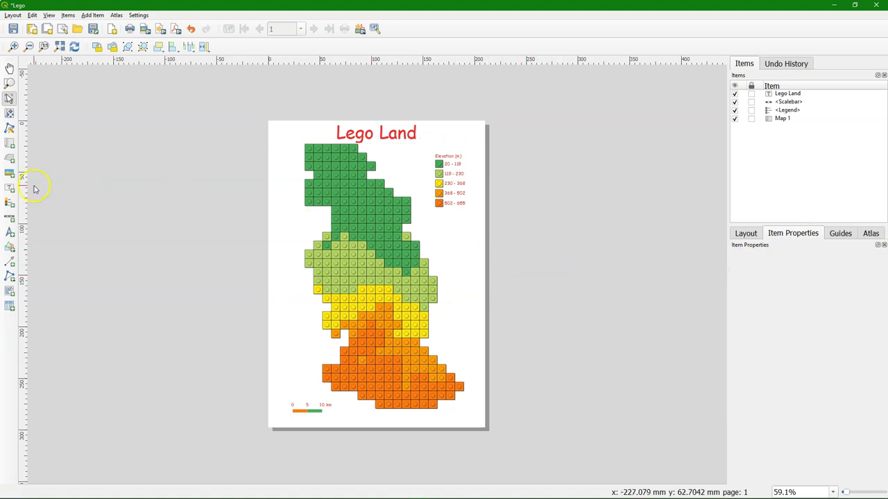
# Add the LEGO minifigure picture beside the map with its frame resized to fit the image.
pyautogui.click(9, 173)
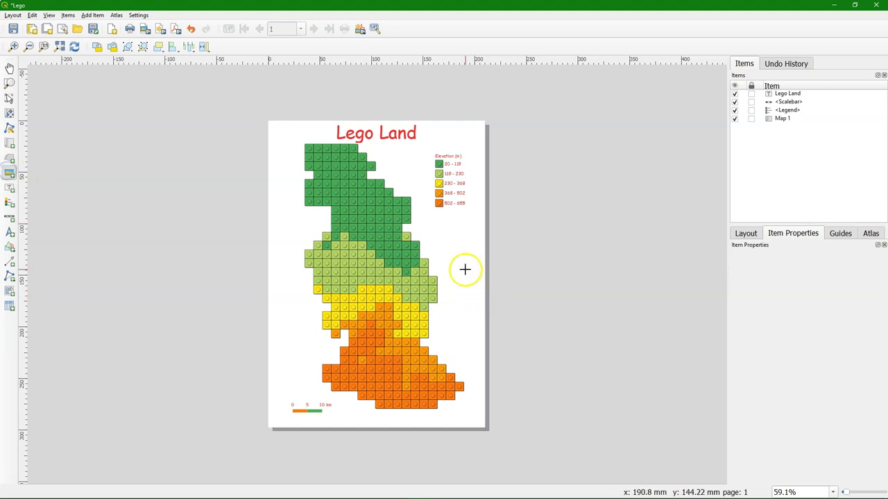
pyautogui.moveTo(446, 311); pyautogui.dragTo(474, 356)
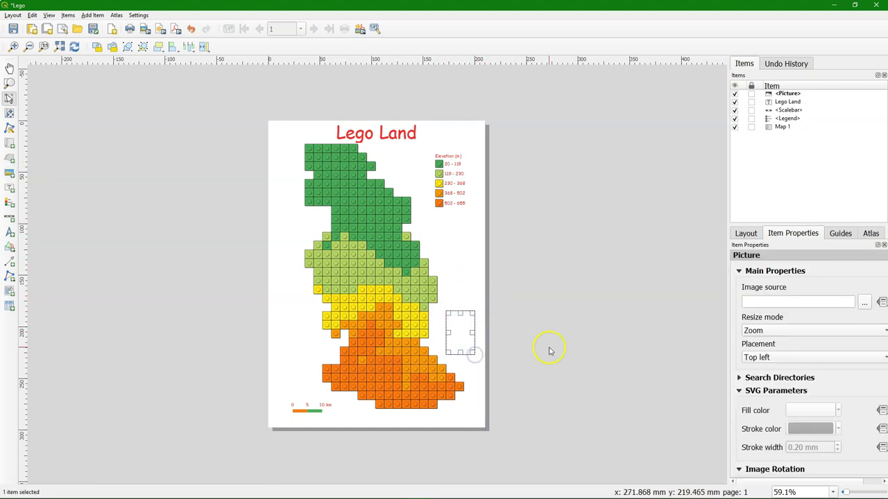
pyautogui.click(764, 332)
pyautogui.click(775, 368)
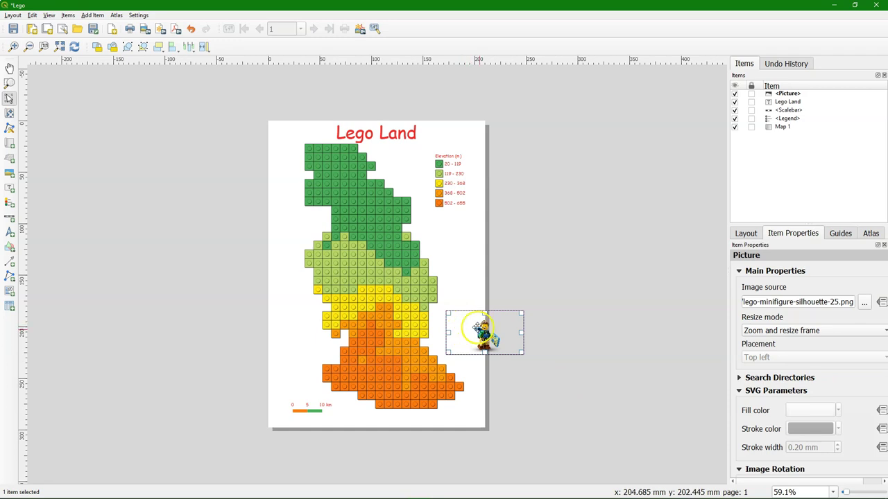
pyautogui.moveTo(484, 332); pyautogui.dragTo(455, 332)
pyautogui.hotkey('ctrl', 'shift', 'a')
# Draw a small label box above the minifigure and replace its text with 'N'.
pyautogui.click(10, 187)
pyautogui.moveTo(446, 293); pyautogui.dragTo(467, 310)
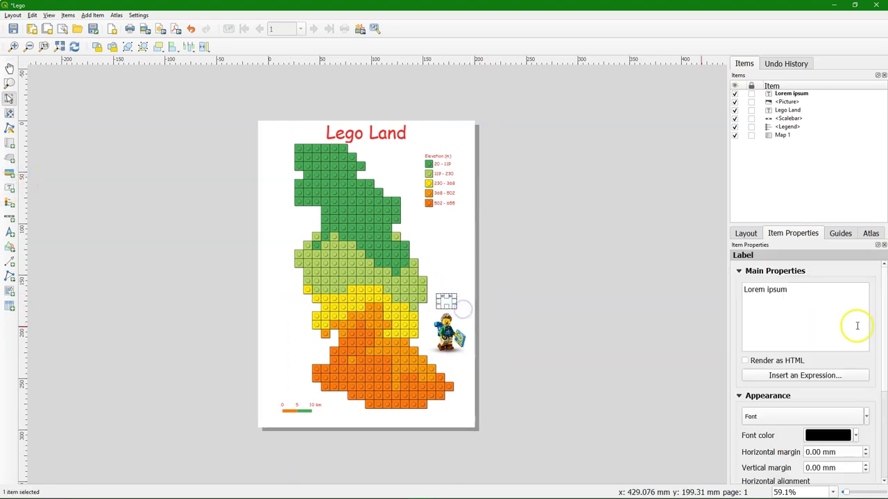
pyautogui.moveTo(803, 295); pyautogui.dragTo(734, 293)
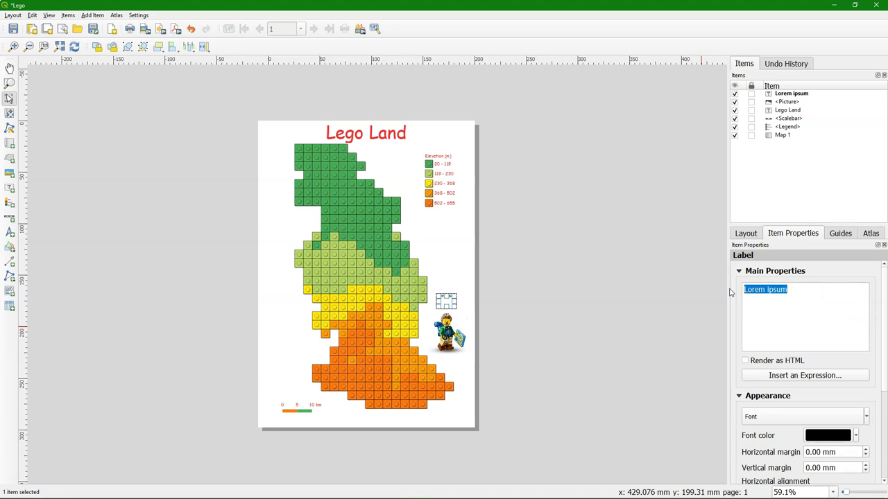
pyautogui.write('N')
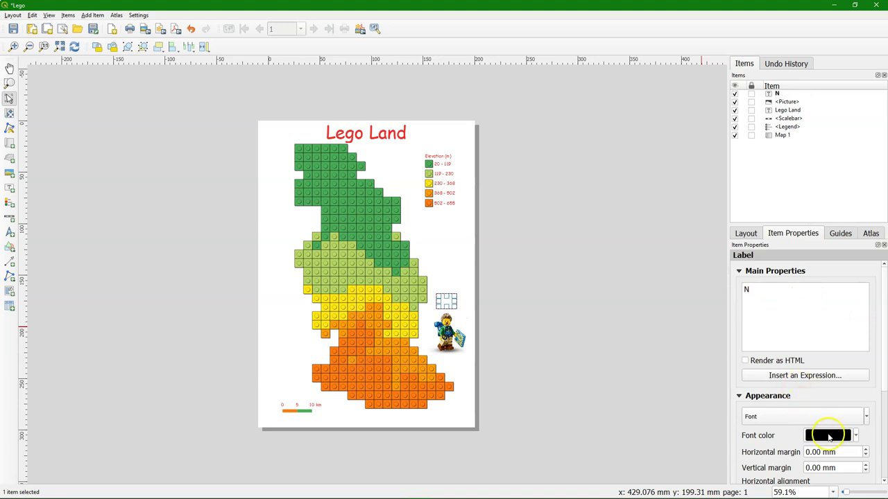
# Set the N label to Comic Sans MS 48 pt and stretch its box to fit.
pyautogui.click(809, 416)
pyautogui.scroll(15, 422, 229)
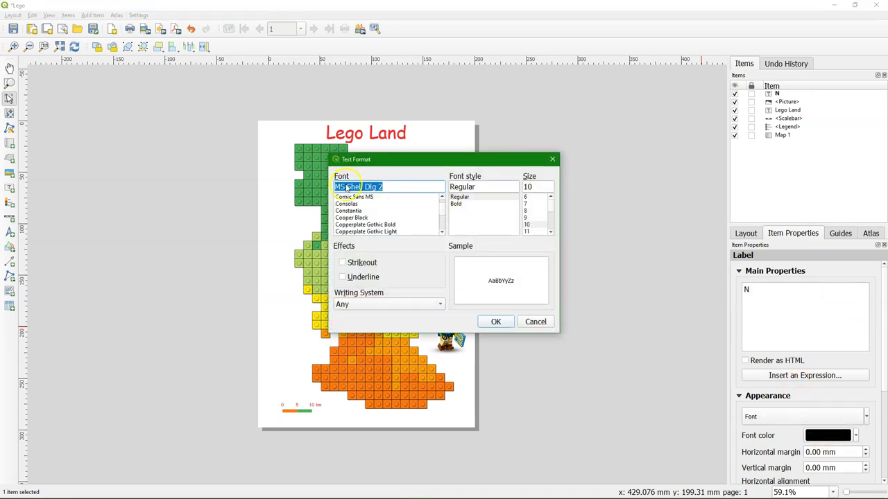
pyautogui.click(354, 197)
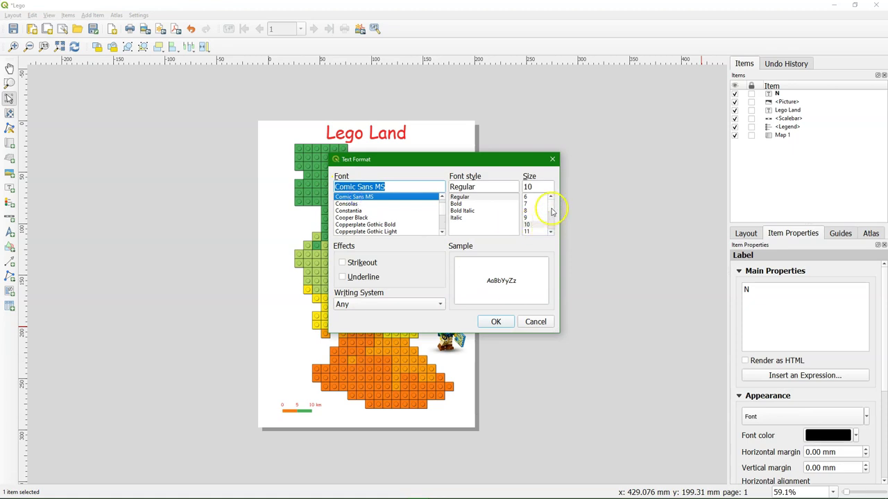
pyautogui.click(549, 217)
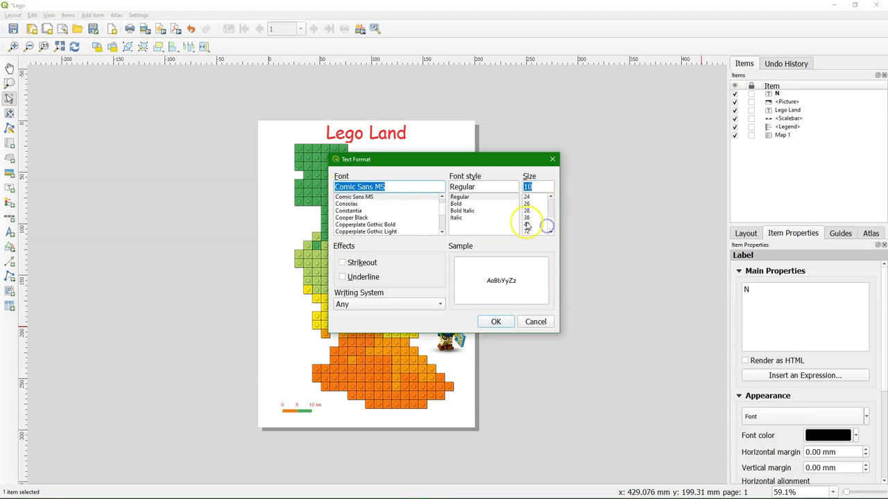
pyautogui.click(526, 224)
pyautogui.click(497, 321)
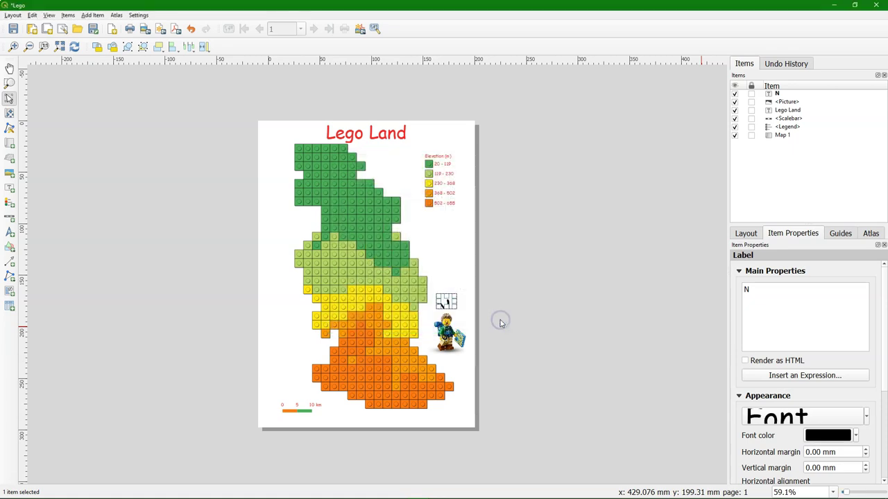
pyautogui.moveTo(446, 294)
pyautogui.mouseDown()
pyautogui.moveTo(447, 283)
pyautogui.moveTo(449, 302)
pyautogui.mouseUp()
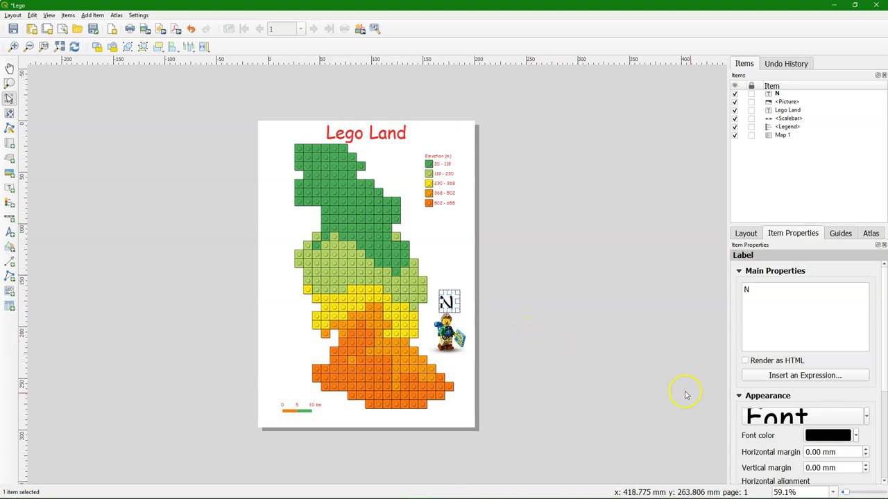
# Colour the N label red #ff2323 and deselect it.
pyautogui.click(811, 437)
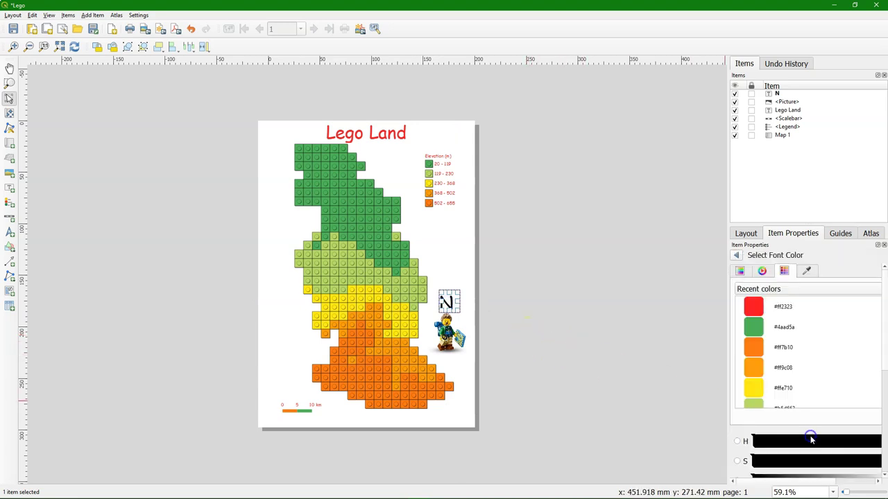
pyautogui.click(754, 307)
pyautogui.click(461, 385)
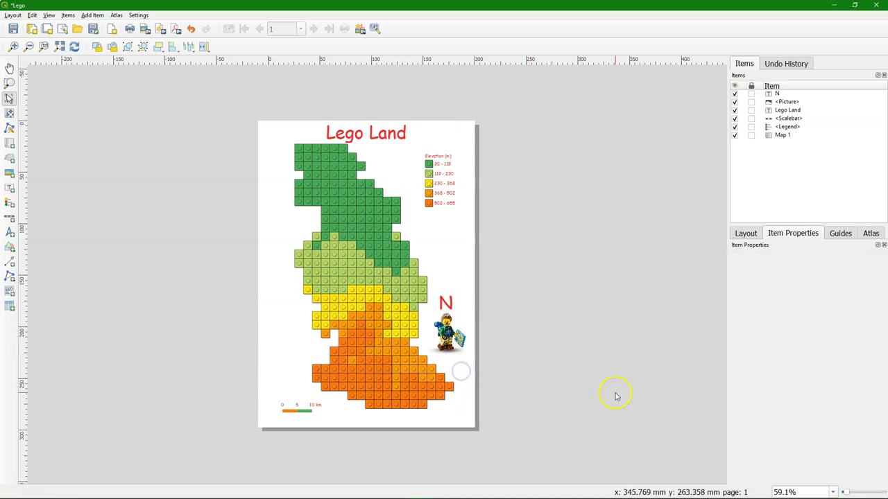